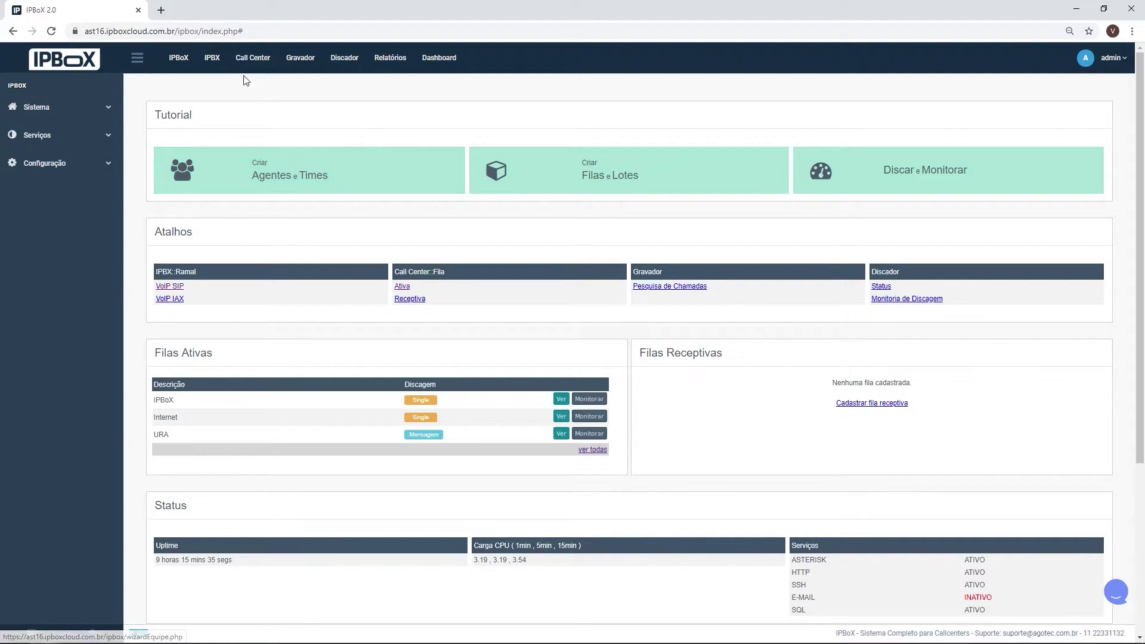
Open the mailing import page for batches in the Call Center section.
{"action": "left_click", "coordinate": [262, 67]}
{"action": "left_click", "coordinate": [56, 162]}
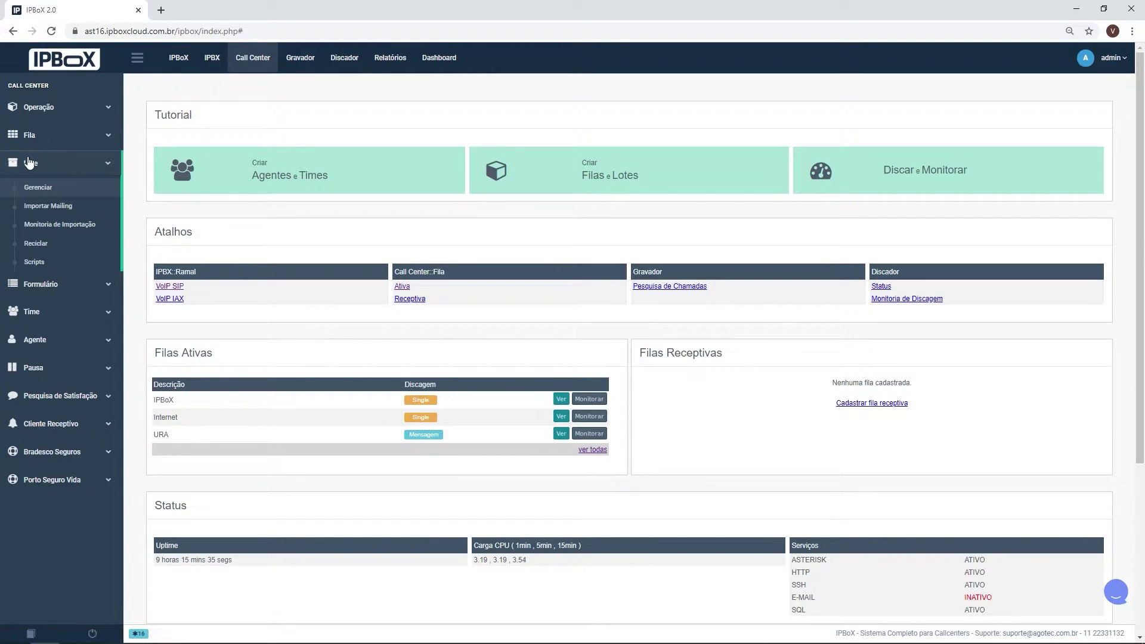
{"action": "left_click", "coordinate": [52, 207]}
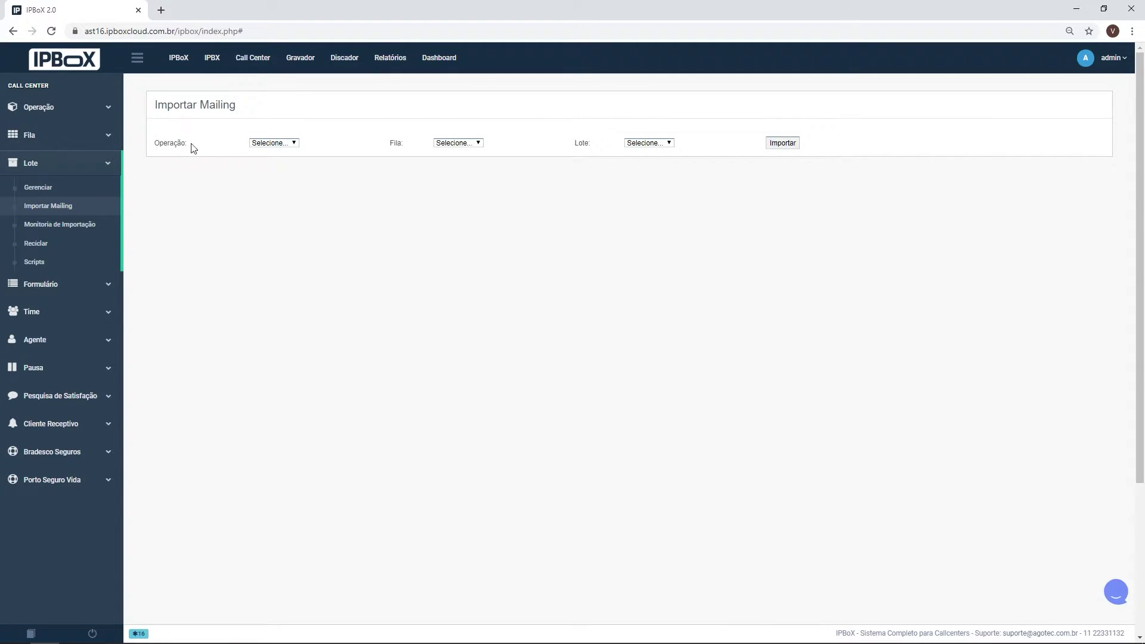
Choose operation IPBoX, queue IPBoX and batch importação_IPBOX, and open the prospect import form.
{"action": "left_click", "coordinate": [269, 144]}
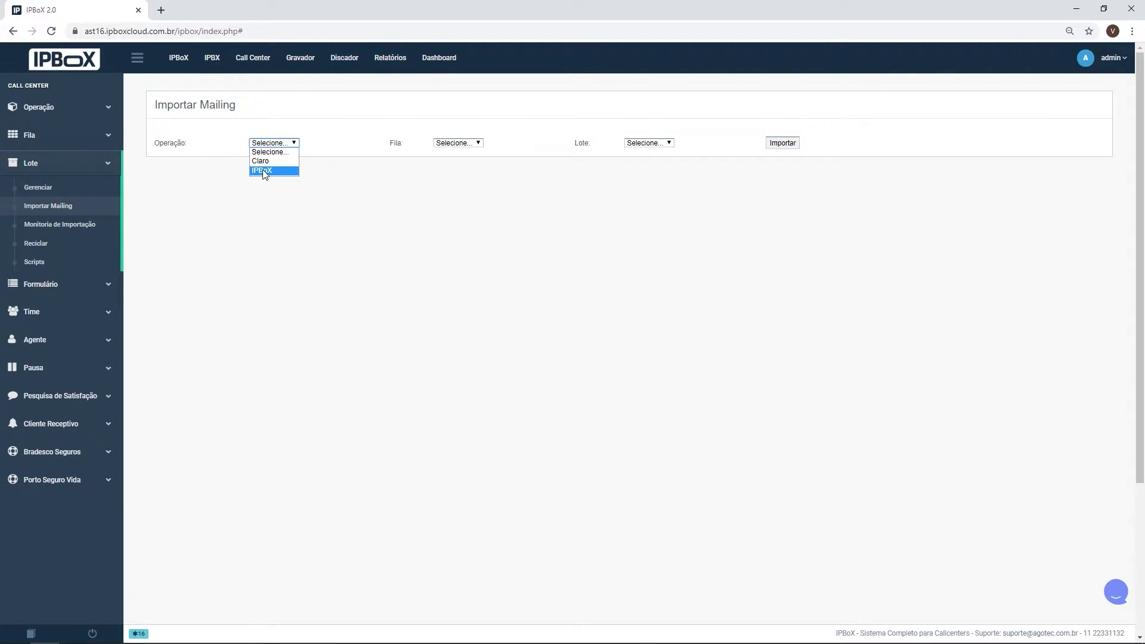
{"action": "left_click", "coordinate": [264, 171]}
{"action": "left_click_drag", "start_coordinate": [388, 143], "coordinate": [382, 143]}
{"action": "left_click", "coordinate": [433, 147]}
{"action": "left_click", "coordinate": [442, 154]}
{"action": "left_click_drag", "start_coordinate": [544, 145], "coordinate": [524, 143]}
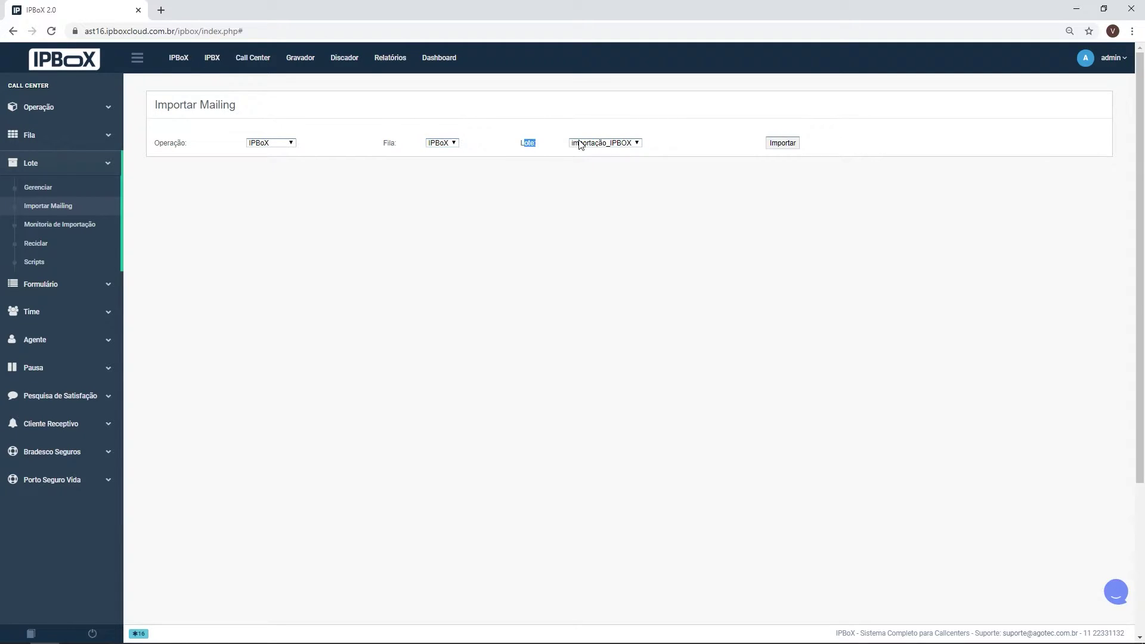
{"action": "left_click", "coordinate": [582, 144]}
{"action": "left_click", "coordinate": [613, 152]}
{"action": "left_click", "coordinate": [783, 145]}
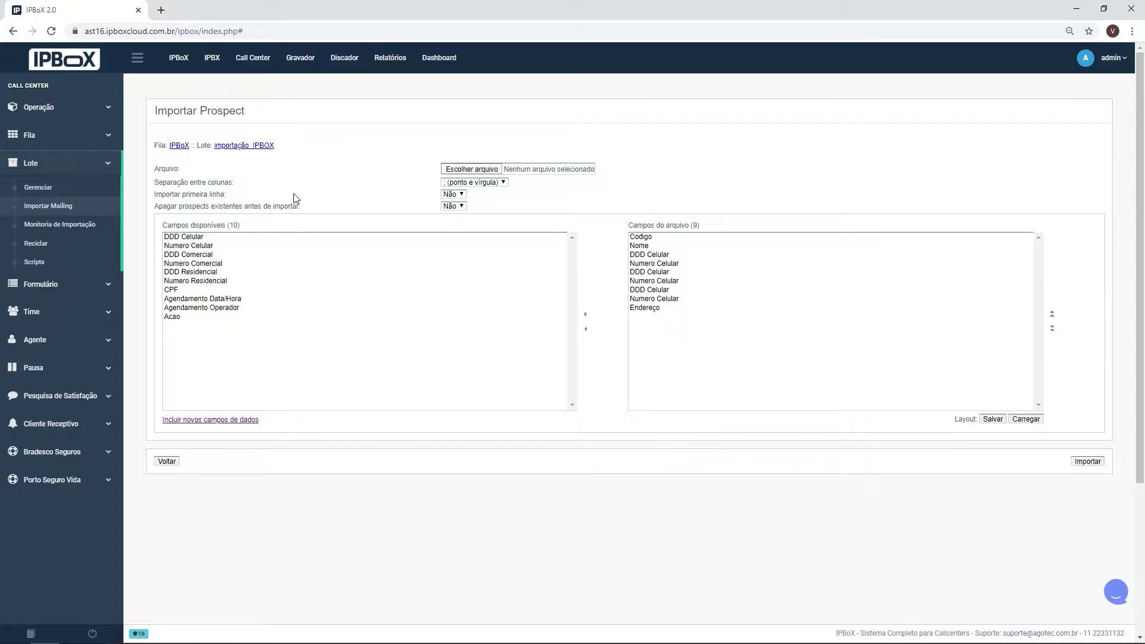
Open the batch (Lote) management list in the Call Center section.
{"action": "left_click", "coordinate": [44, 169]}
{"action": "left_click", "coordinate": [45, 166]}
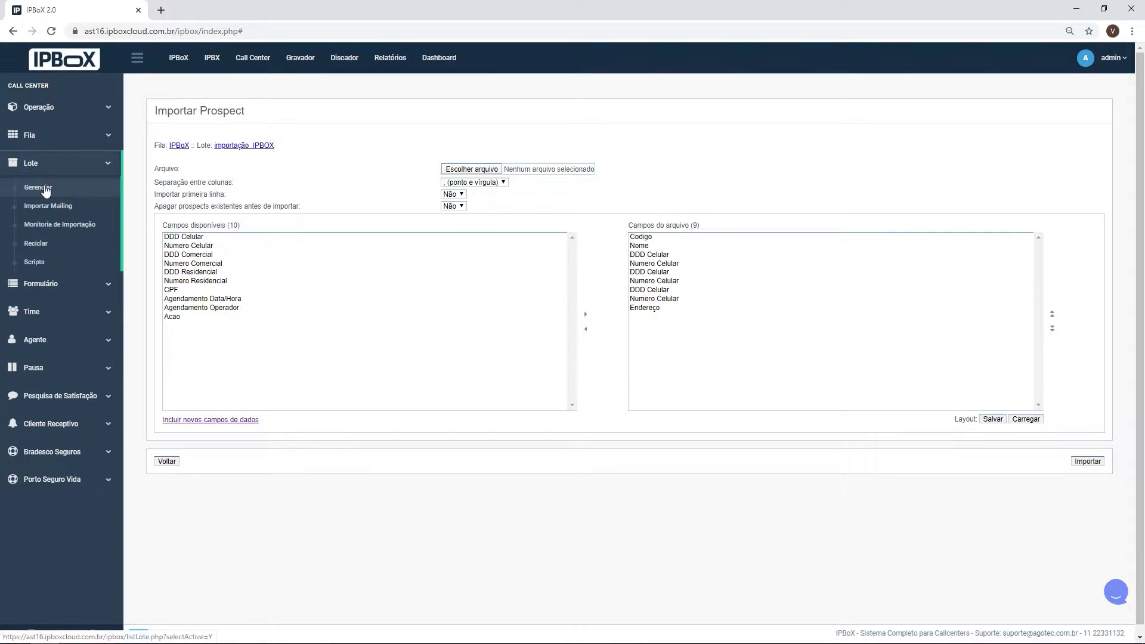
{"action": "left_click", "coordinate": [58, 188]}
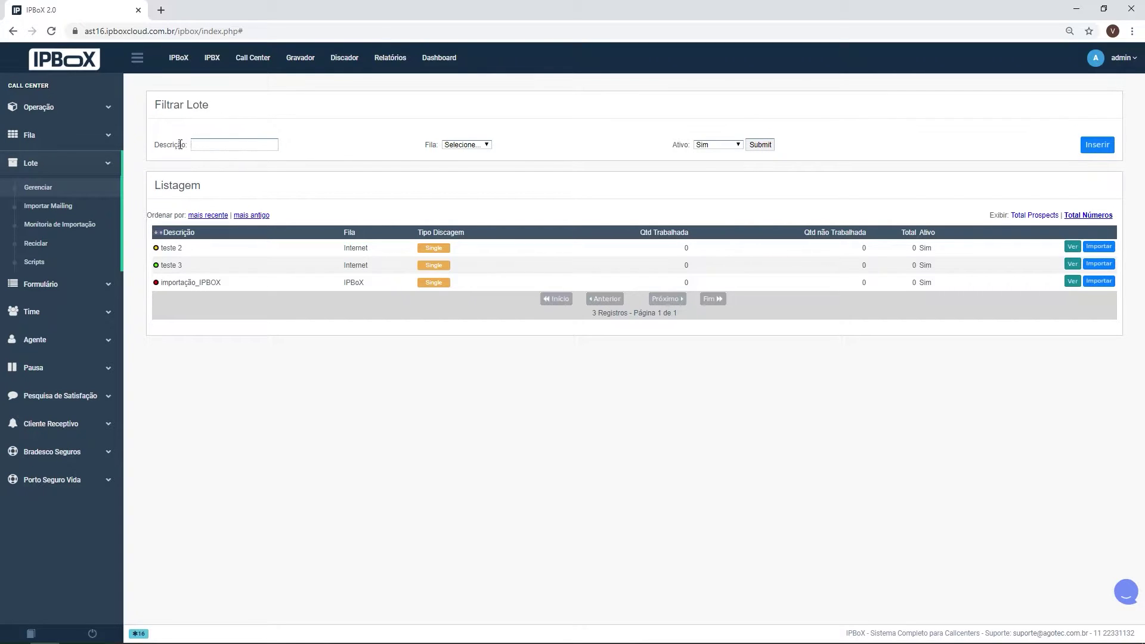
Filter the active batches by the description "importação" and open the prospect import for importação_IPBOX.
{"action": "left_click", "coordinate": [205, 146]}
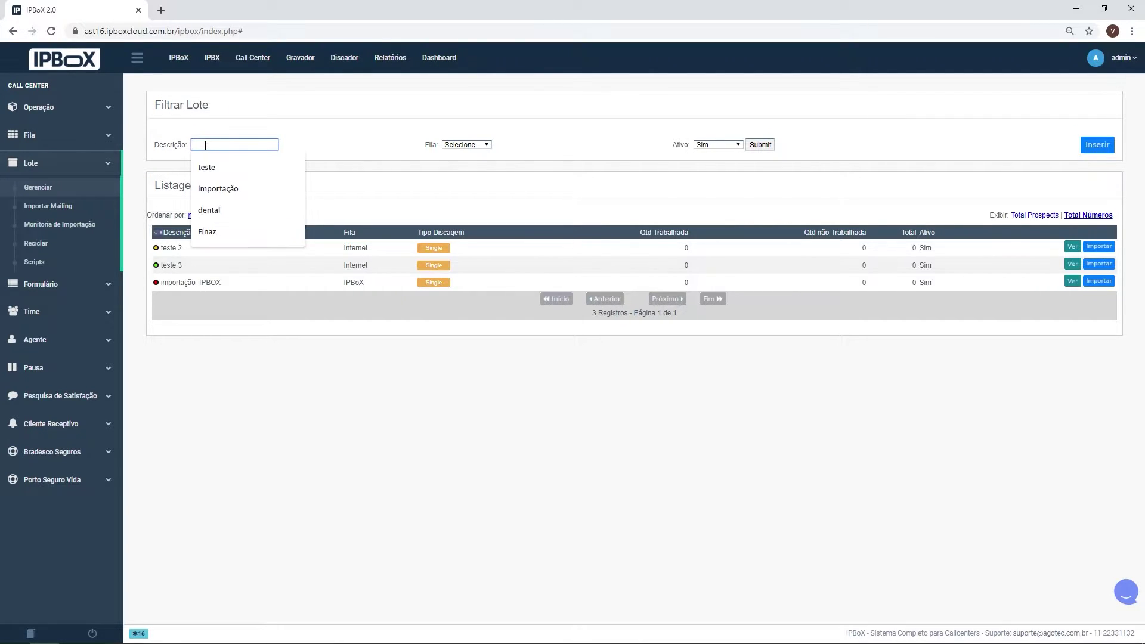
{"action": "type", "text": "importação"}
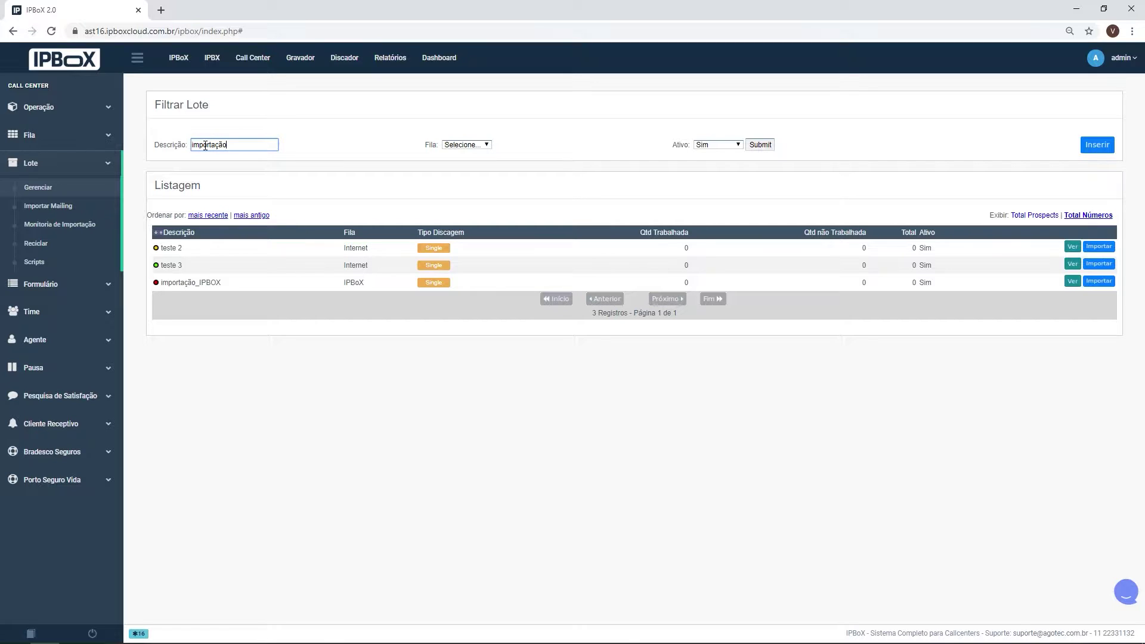
{"action": "left_click", "coordinate": [462, 146]}
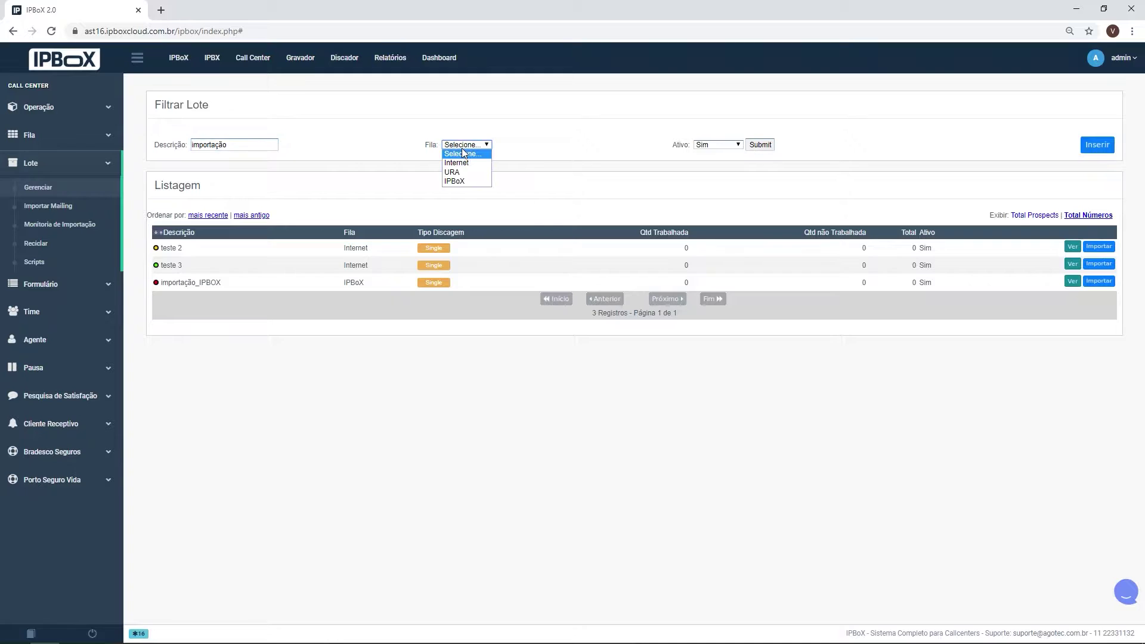
{"action": "left_click", "coordinate": [463, 153]}
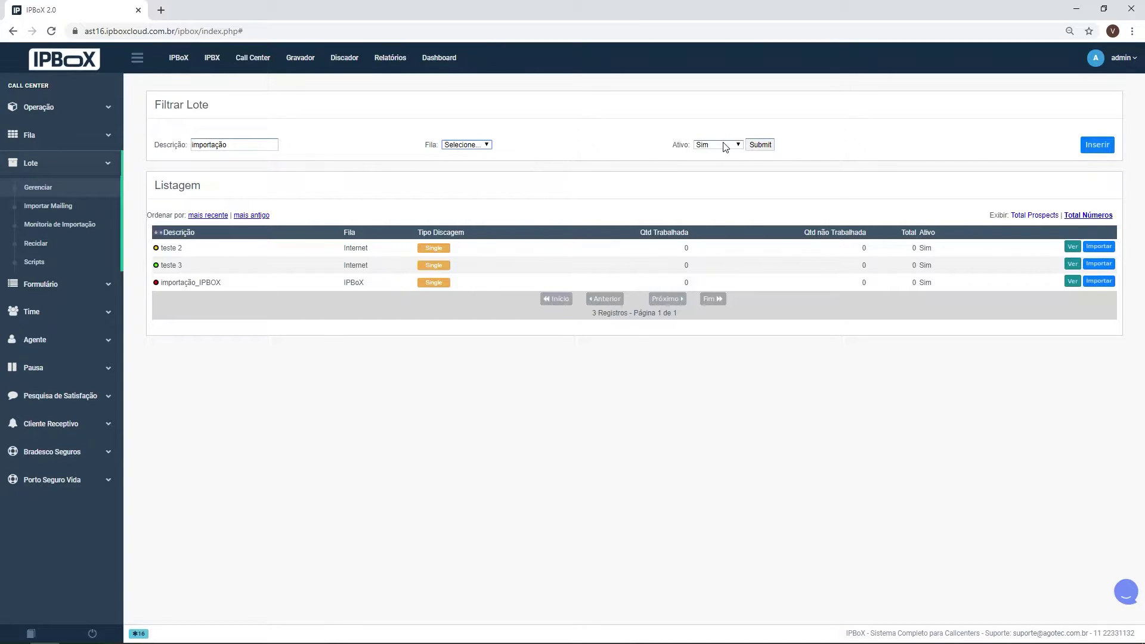
{"action": "left_click_drag", "start_coordinate": [672, 145], "coordinate": [686, 146]}
{"action": "left_click", "coordinate": [732, 147]}
{"action": "left_click", "coordinate": [648, 117]}
{"action": "left_click", "coordinate": [760, 145]}
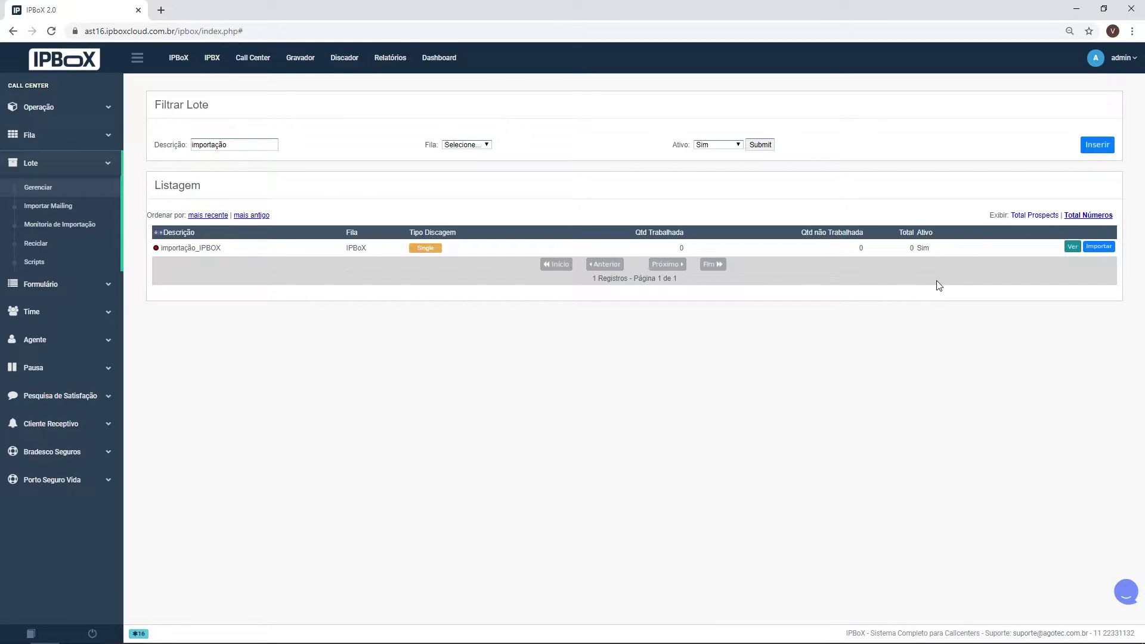
{"action": "left_click", "coordinate": [1097, 247]}
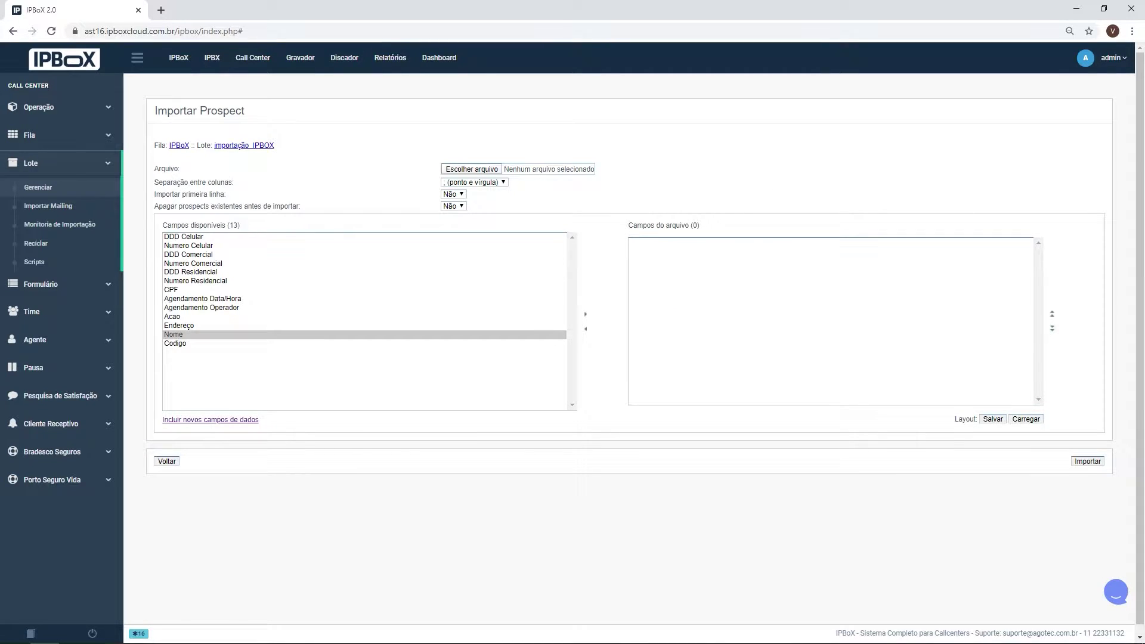
Bring up the ARQUIVO_MAILING workbook in Excel side by side with the browser's import form.
{"action": "key", "text": "alt+Tab"}
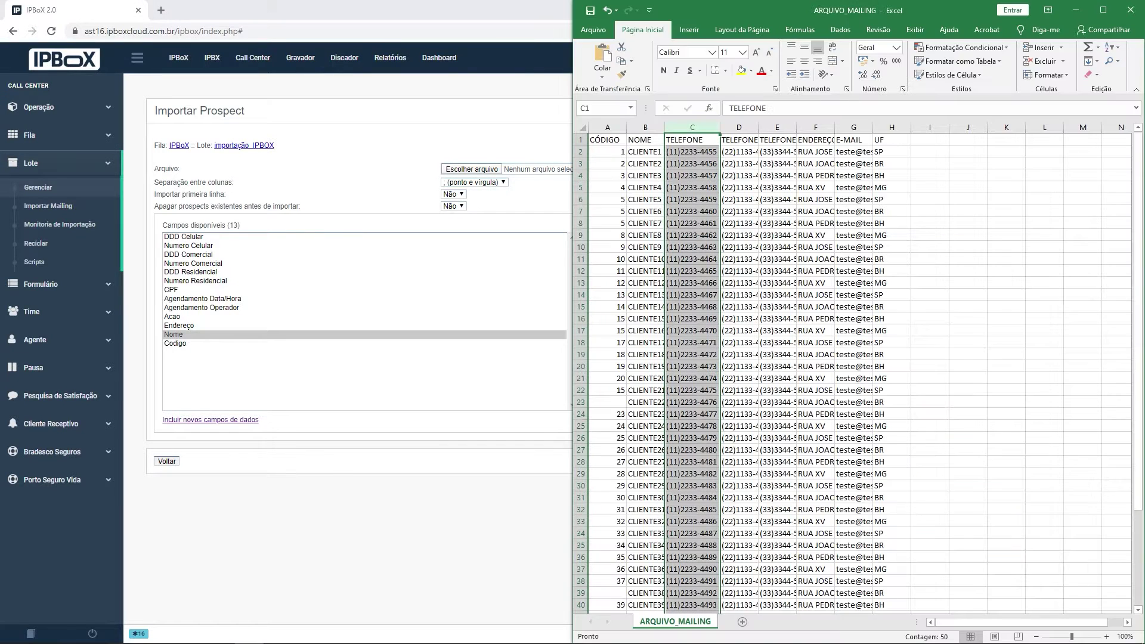
{"action": "left_click", "coordinate": [390, 8]}
{"action": "double_click", "coordinate": [392, 10]}
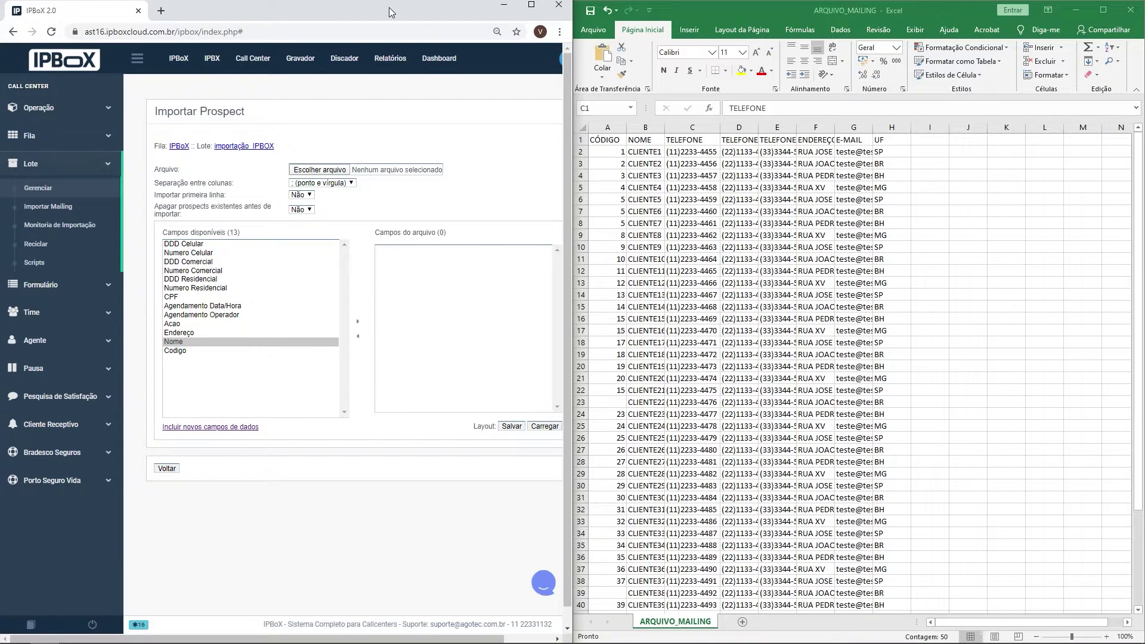
{"action": "left_click", "coordinate": [646, 215]}
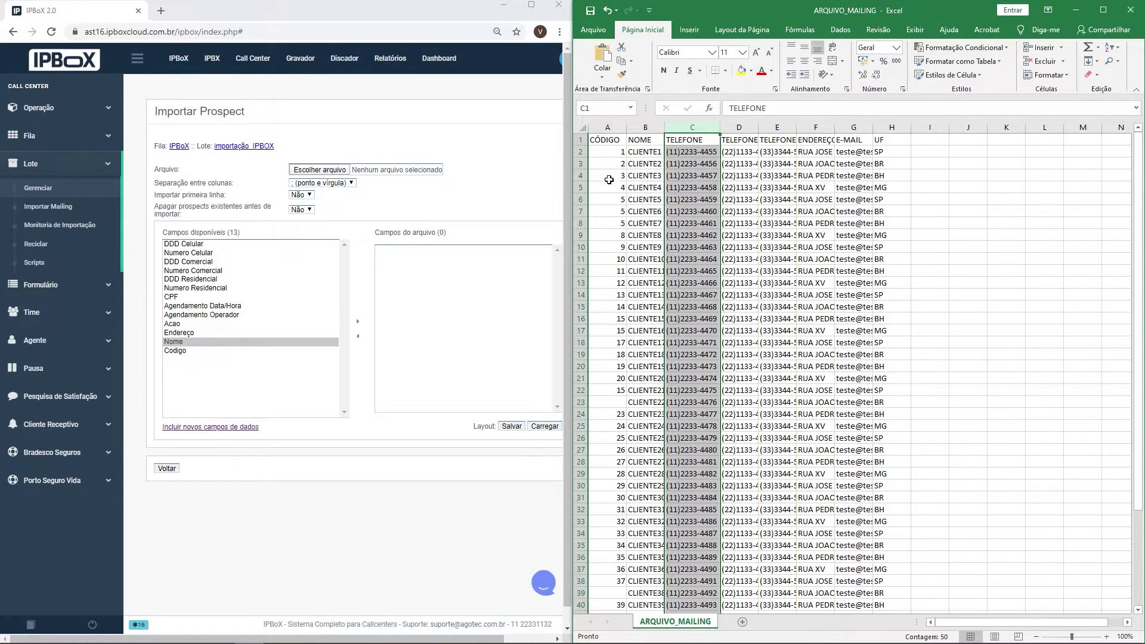
Compare the spreadsheet's CÓDIGO, NOME and first TELEFONE columns with the available prospect fields.
{"action": "left_click", "coordinate": [609, 139]}
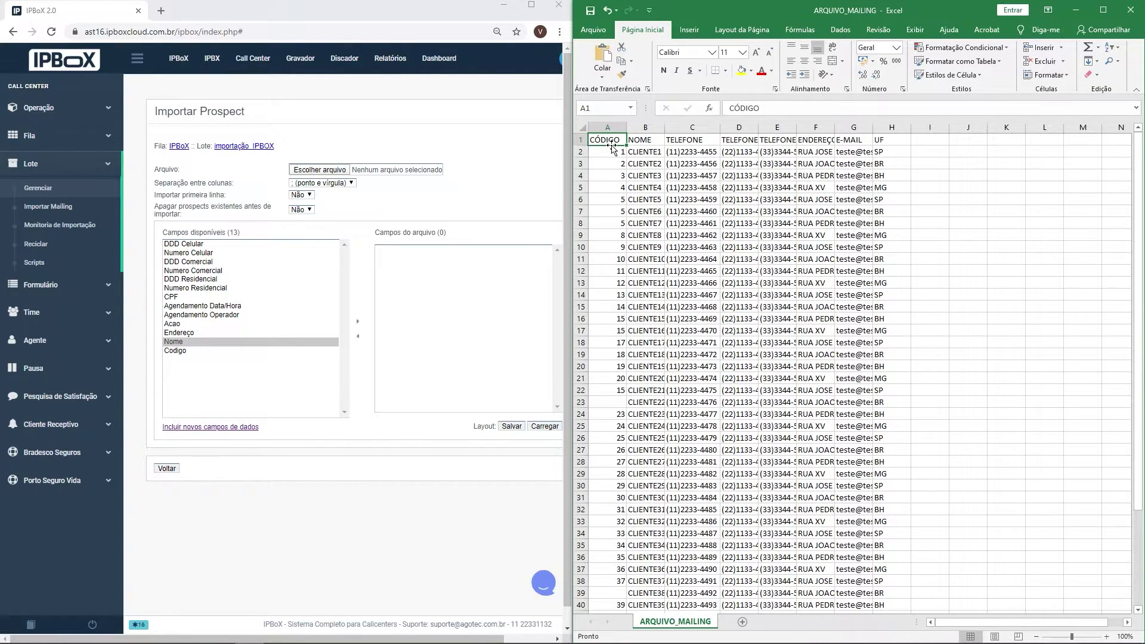
{"action": "left_click", "coordinate": [215, 362]}
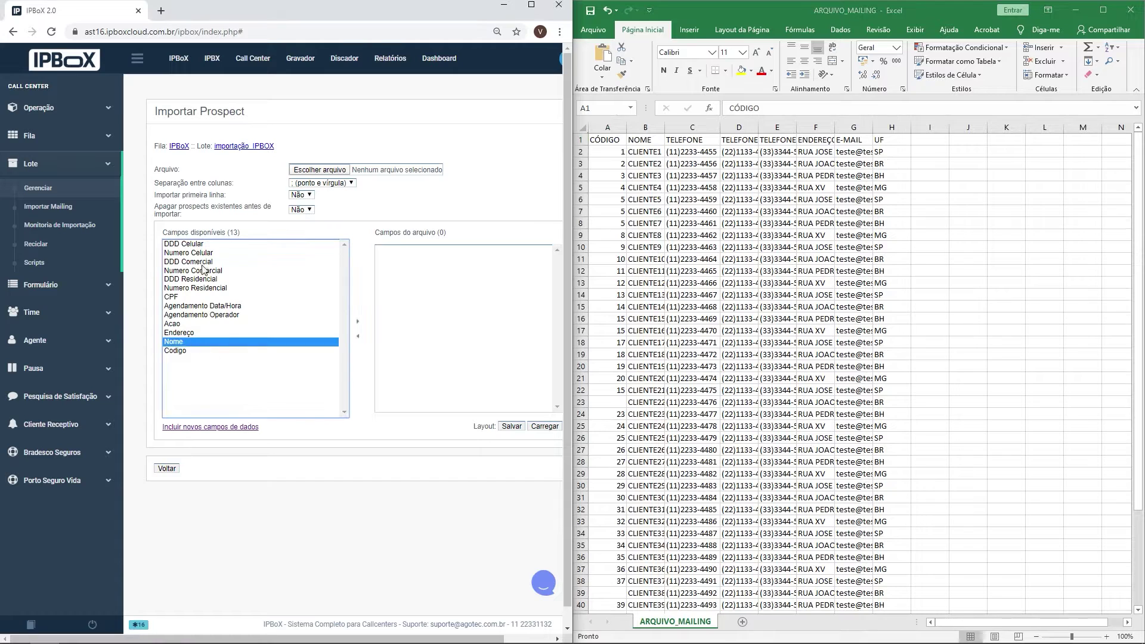
{"action": "left_click", "coordinate": [188, 352]}
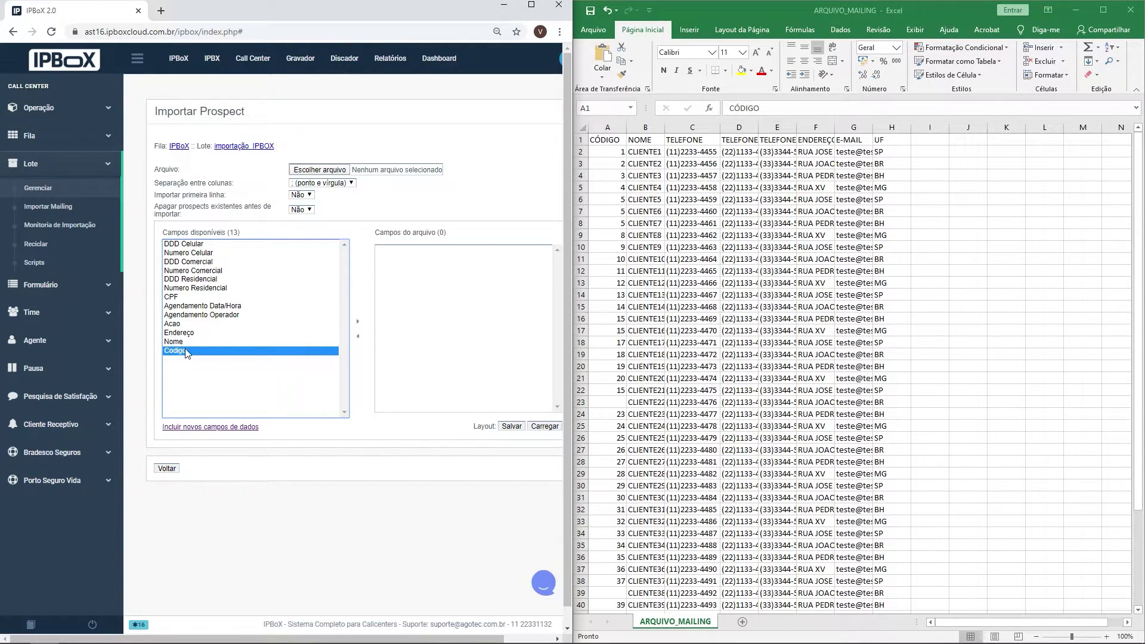
{"action": "left_click", "coordinate": [644, 141]}
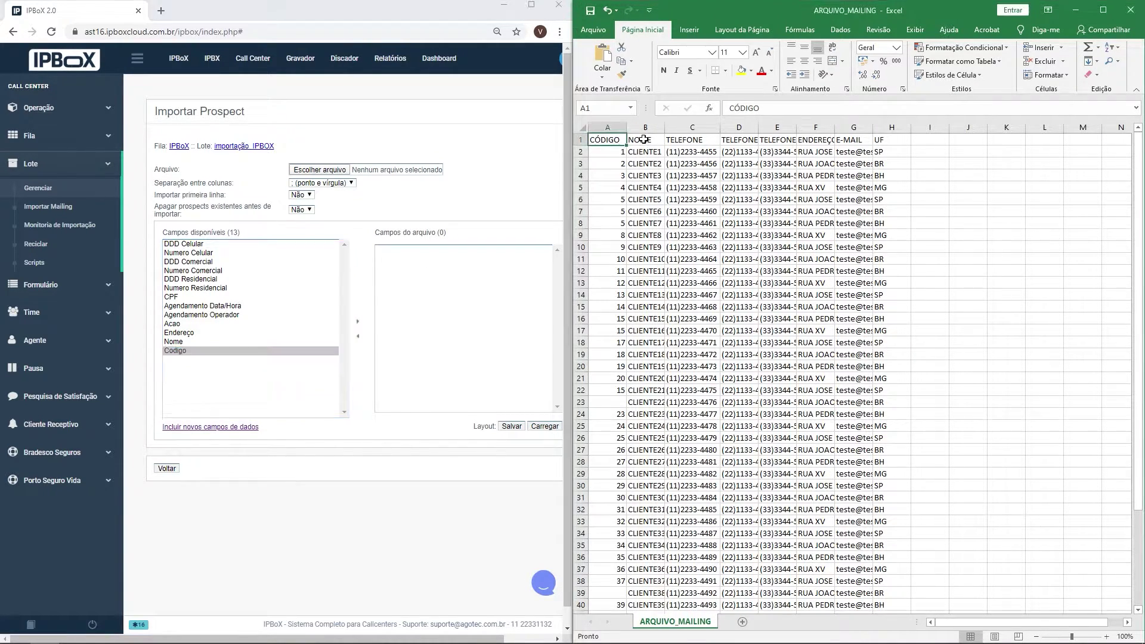
{"action": "left_click", "coordinate": [204, 342]}
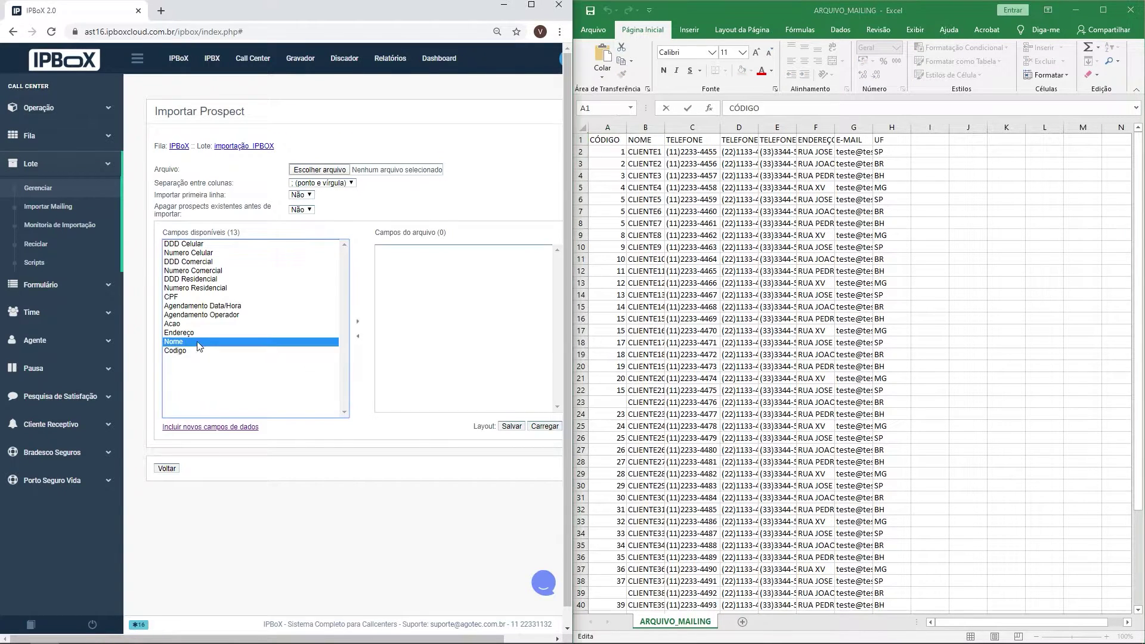
{"action": "left_click", "coordinate": [689, 139]}
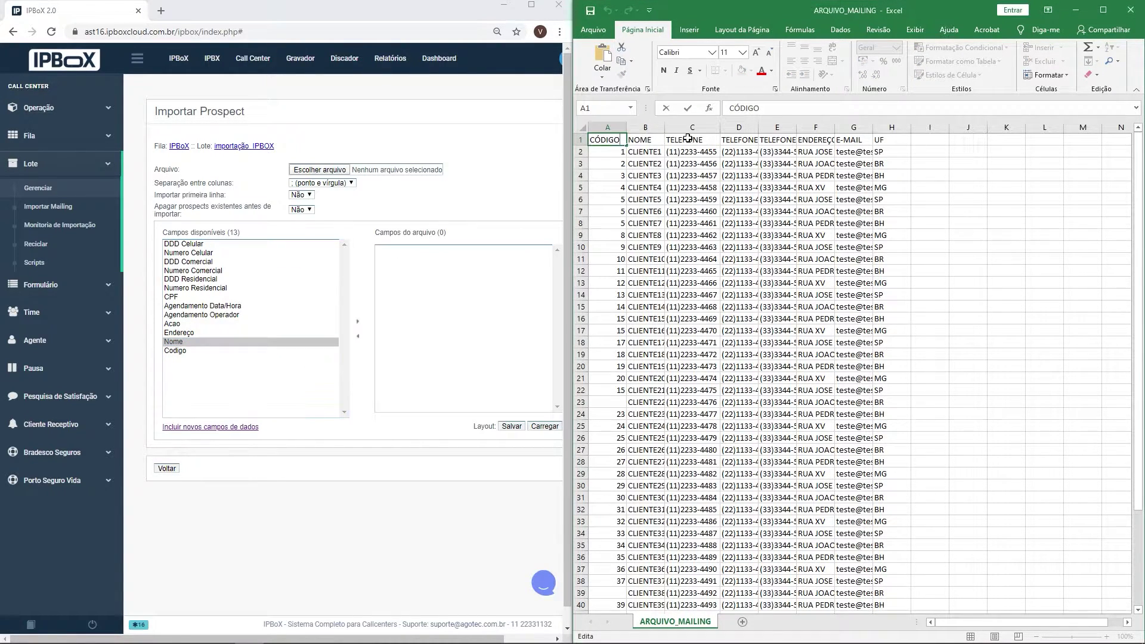
{"action": "left_click", "coordinate": [689, 139]}
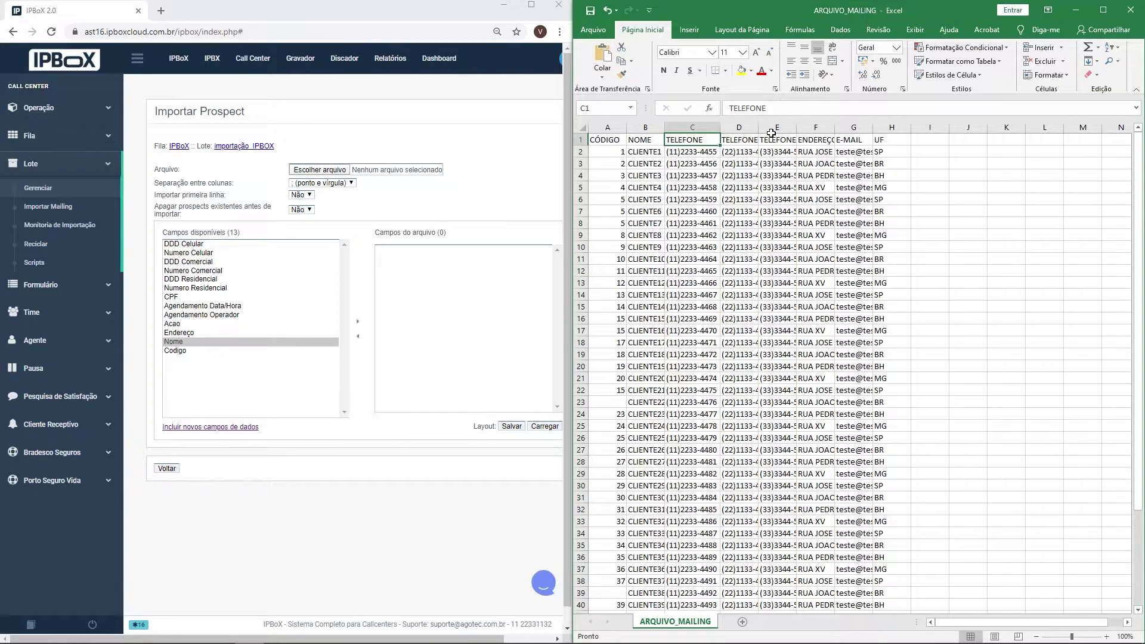
Widen the third TELEFONE column and the ENDEREÇO column of the spreadsheet to fit their contents.
{"action": "left_click", "coordinate": [740, 127]}
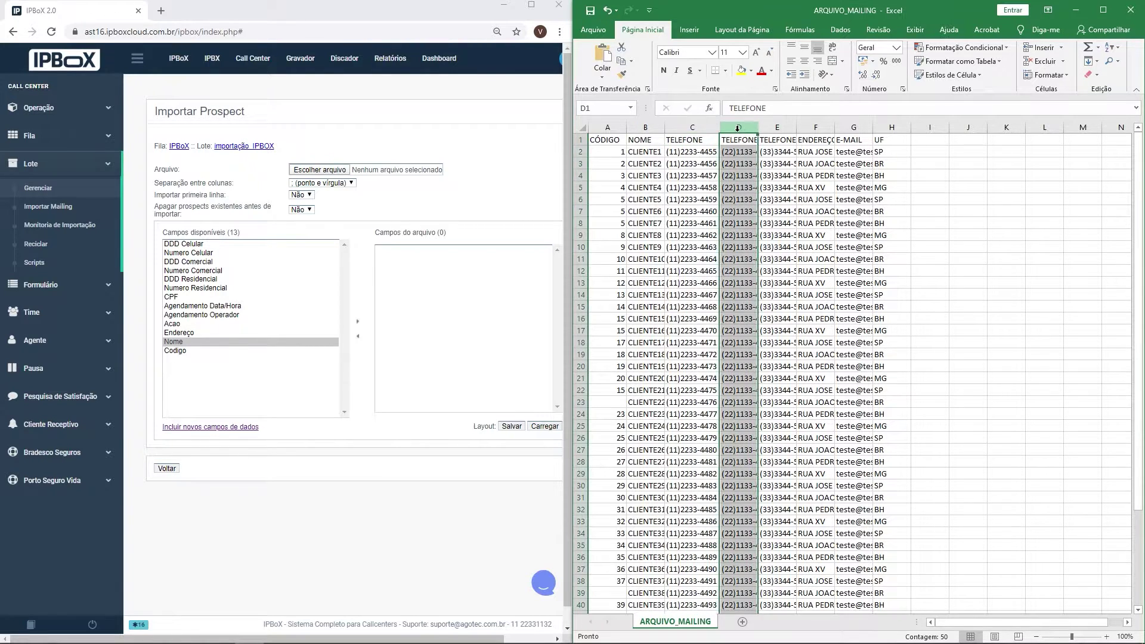
{"action": "left_click", "coordinate": [777, 127]}
{"action": "double_click", "coordinate": [797, 127]}
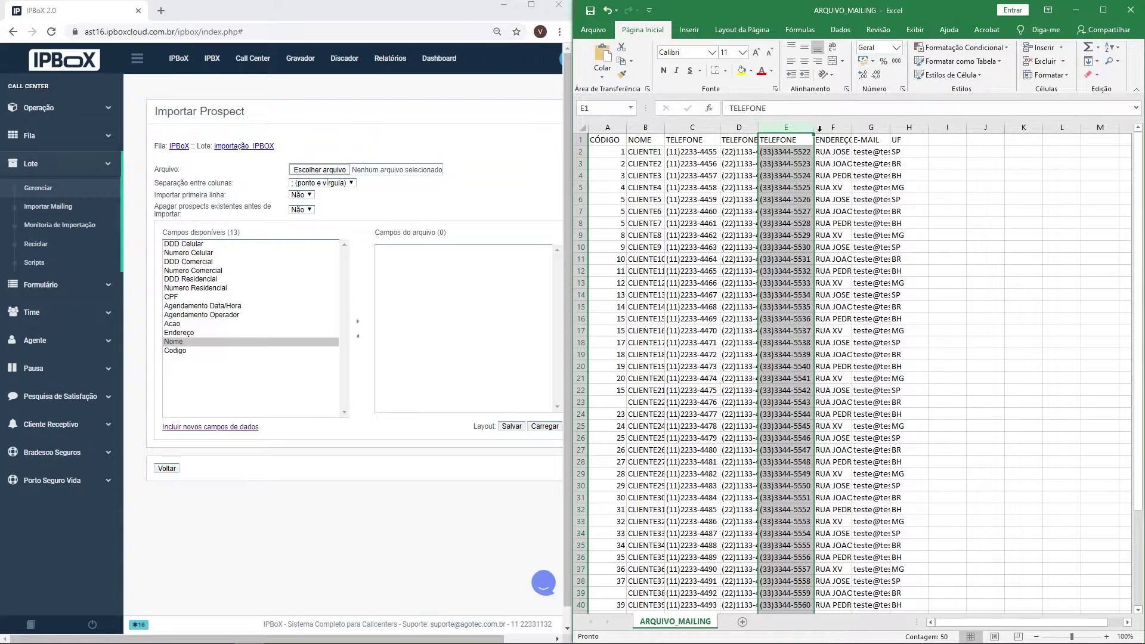
{"action": "double_click", "coordinate": [852, 128]}
{"action": "left_click", "coordinate": [848, 143]}
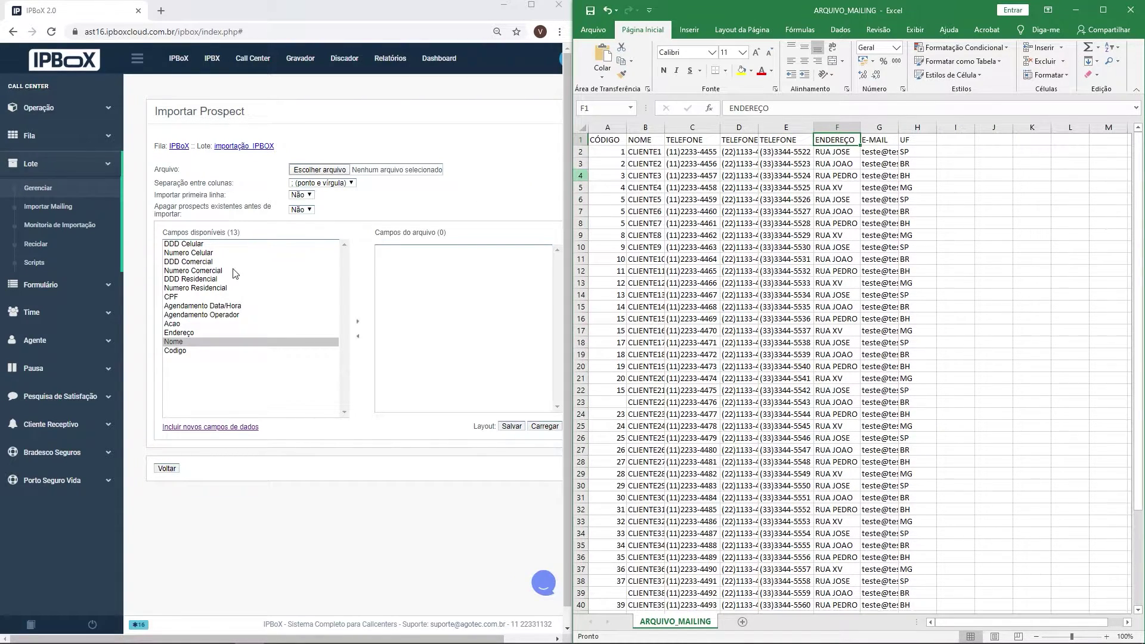
Check the spreadsheet's ENDEREÇO and UF columns against the available prospect fields.
{"action": "left_click", "coordinate": [206, 333]}
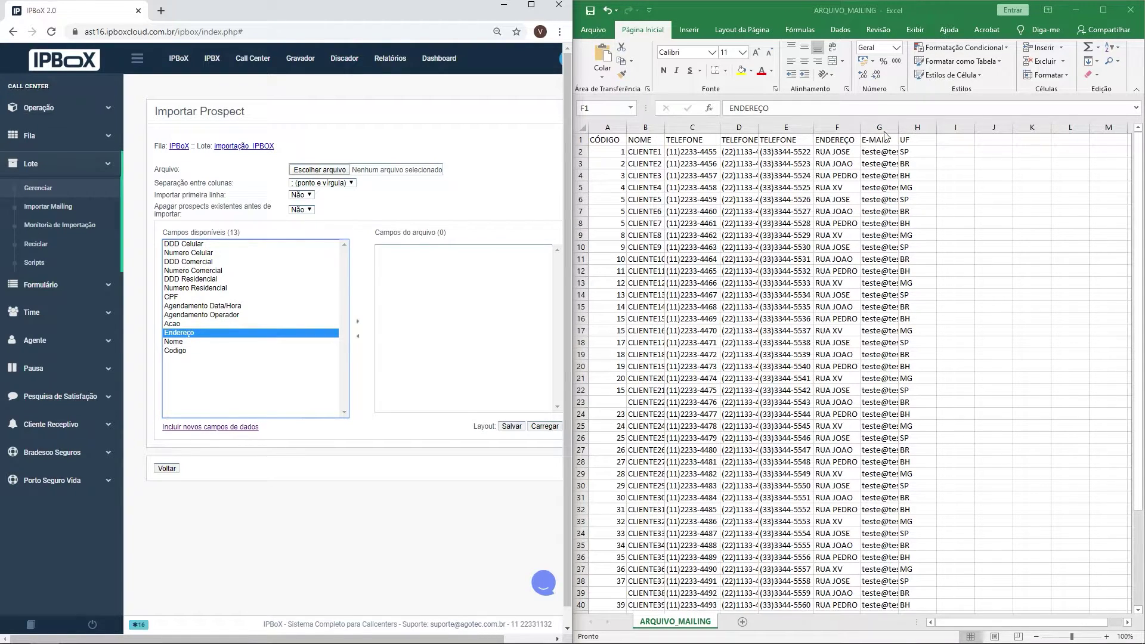
{"action": "key", "text": "alt+Tab"}
{"action": "left_click", "coordinate": [916, 127]}
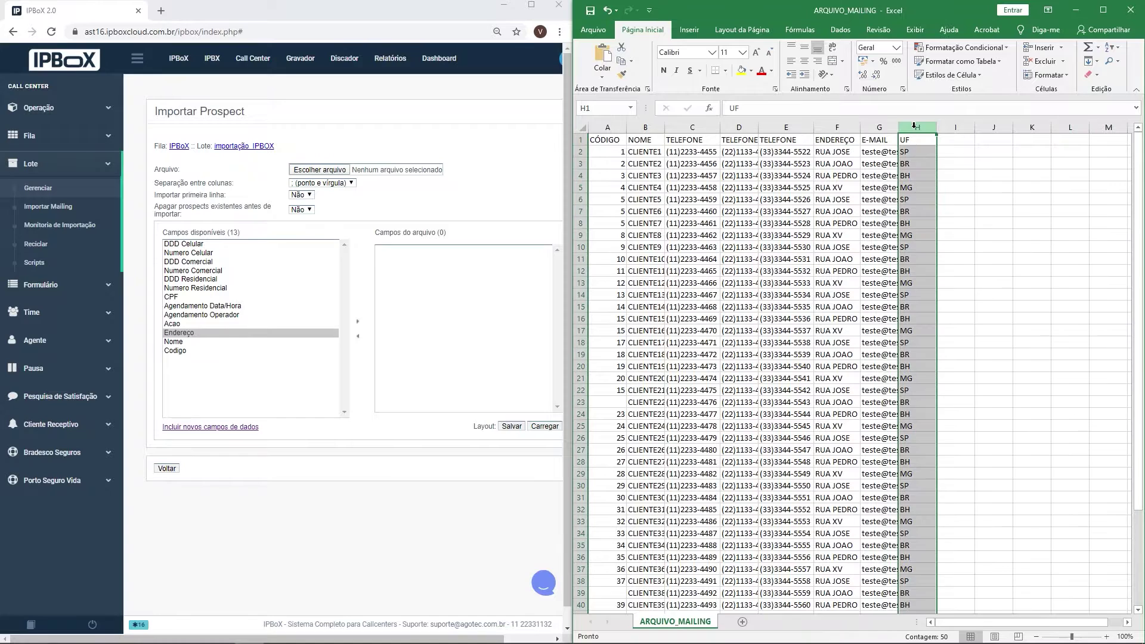
{"action": "key", "text": "alt+Tab"}
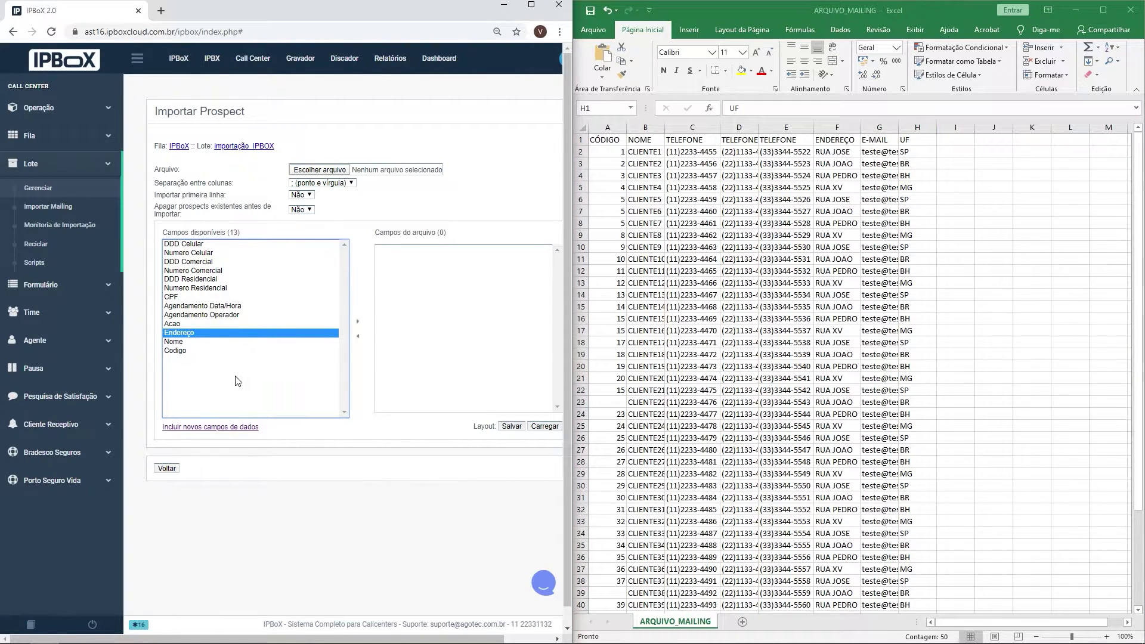
Maximize the browser window and open the page for including new prospect data fields.
{"action": "left_click", "coordinate": [531, 5]}
{"action": "left_click", "coordinate": [545, 344]}
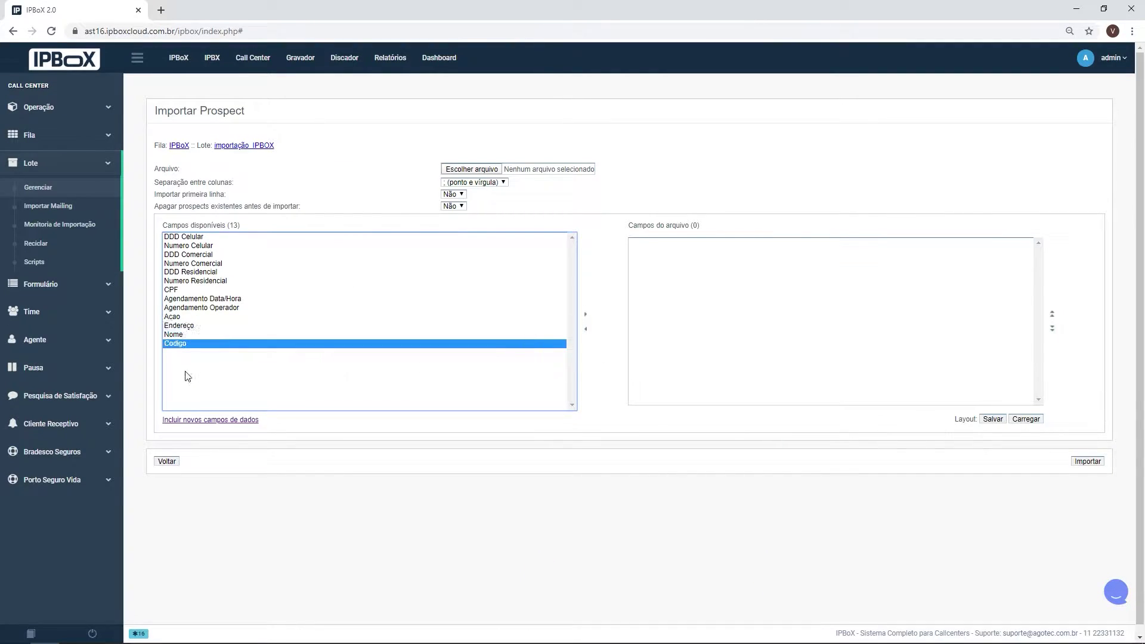
{"action": "left_click", "coordinate": [215, 422]}
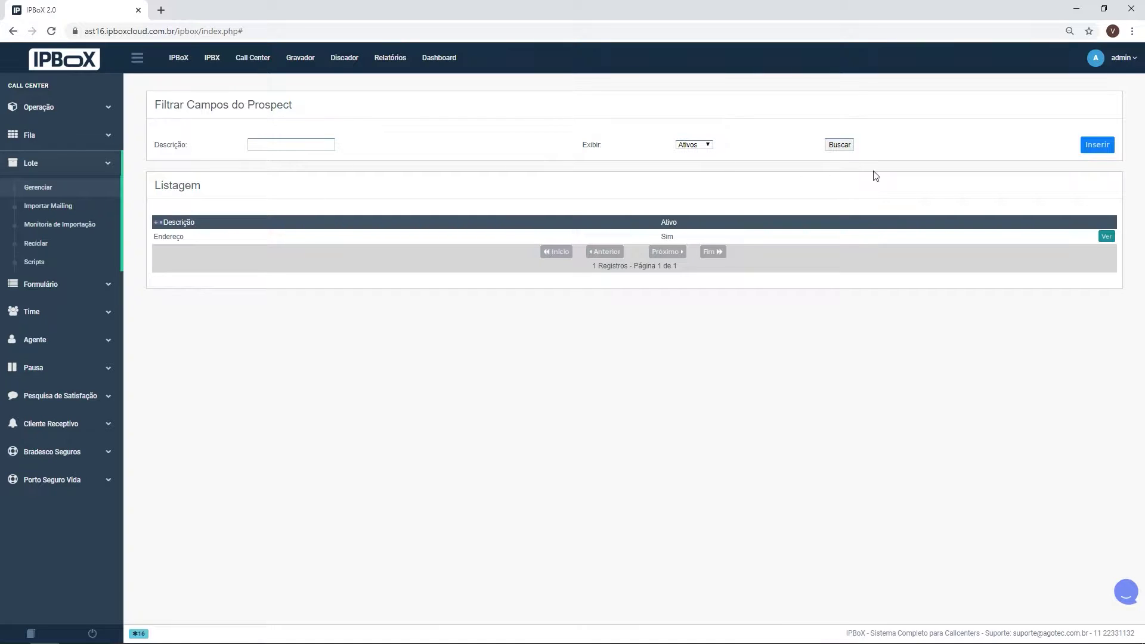
Add a prospect field with the description e-mail, save it and return to the field list.
{"action": "left_click", "coordinate": [1096, 149]}
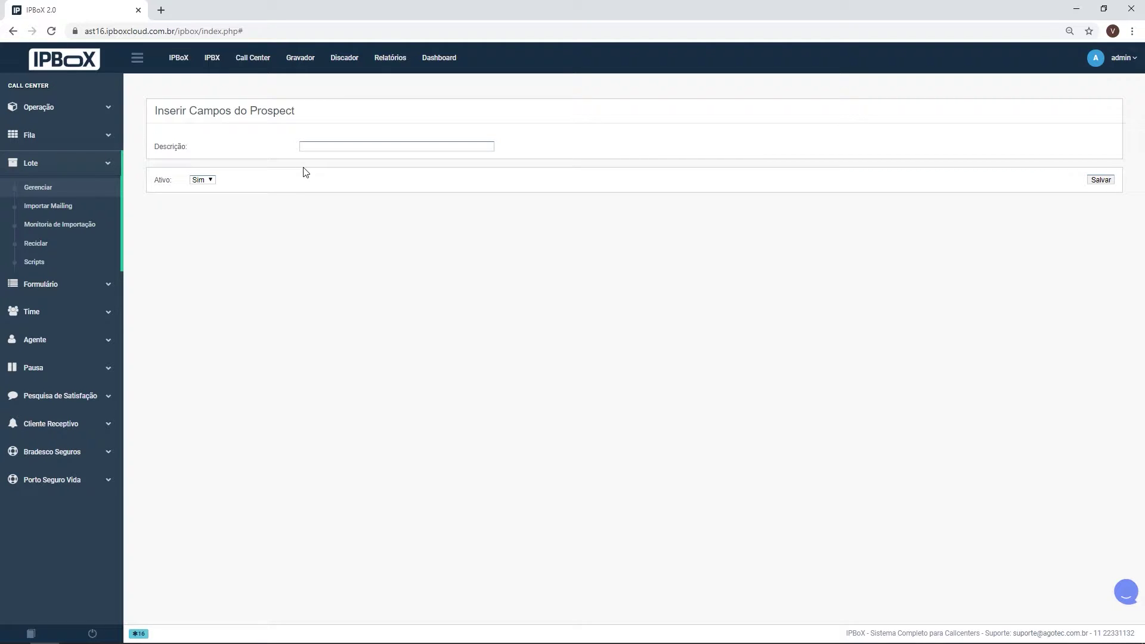
{"action": "left_click", "coordinate": [308, 144]}
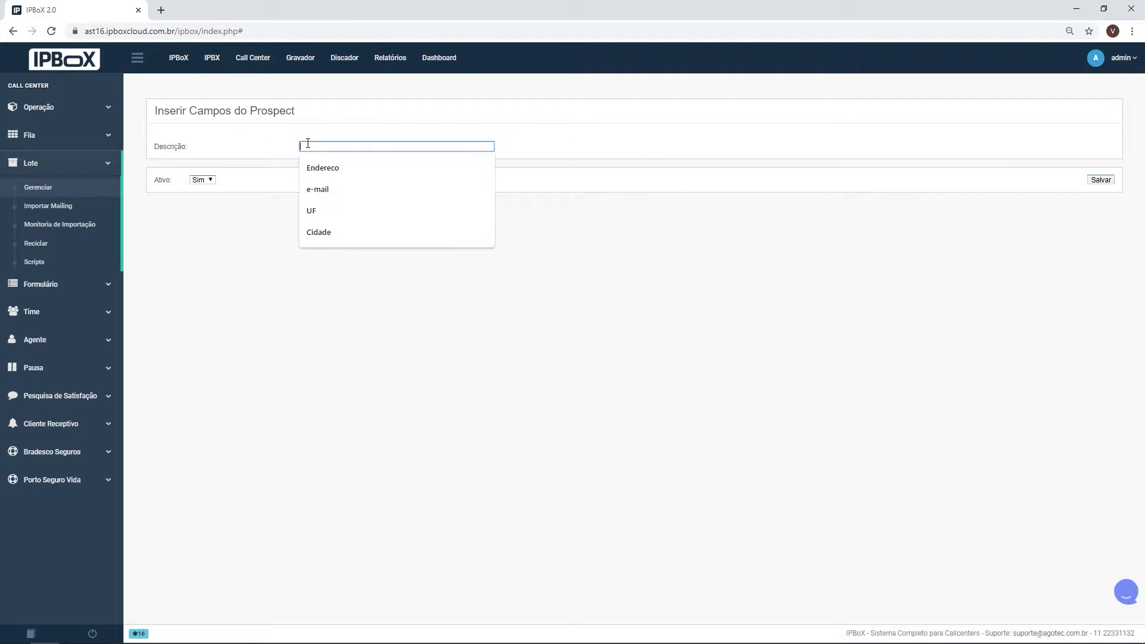
{"action": "type", "text": "e"}
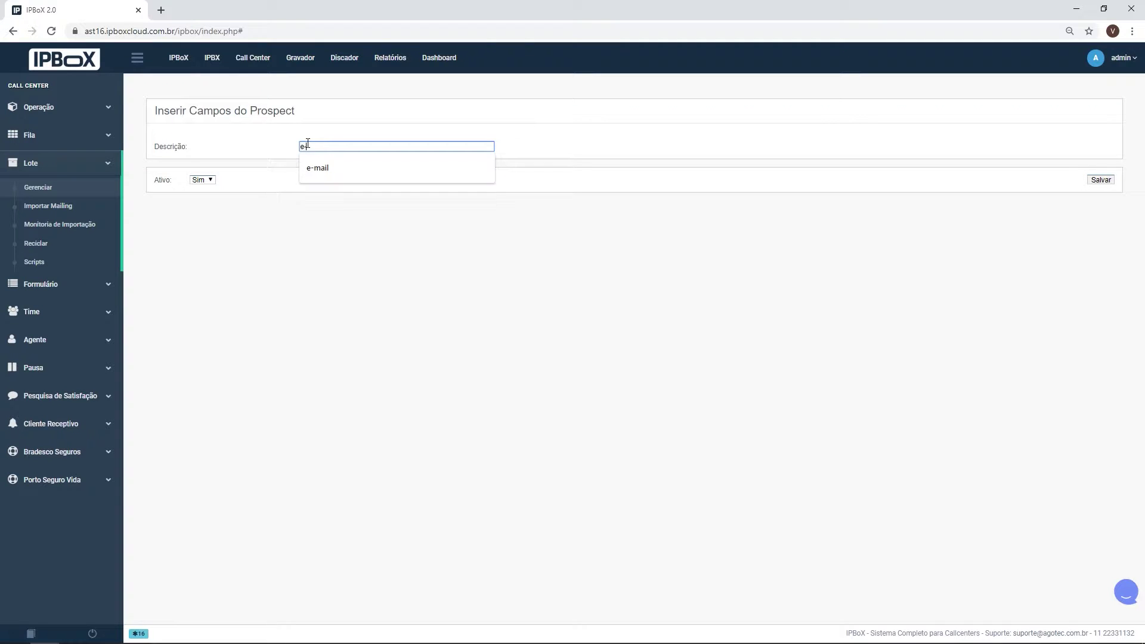
{"action": "key", "text": "BackSpace"}
{"action": "key", "text": "BackSpace"}
{"action": "key", "text": "BackSpace"}
{"action": "type", "text": "e-mail"}
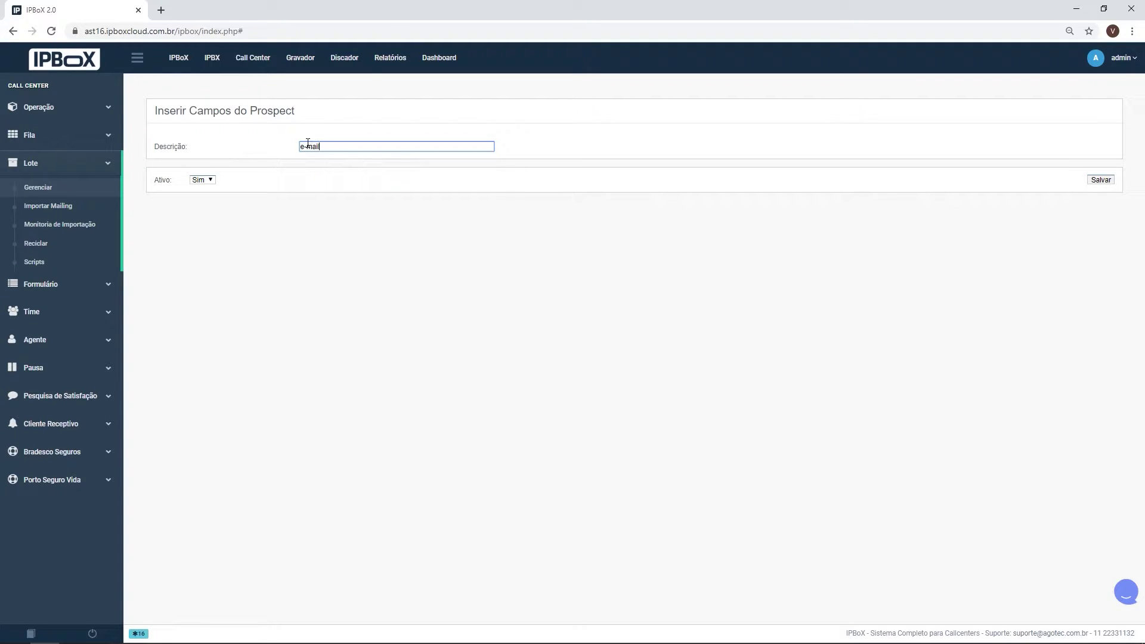
{"action": "left_click", "coordinate": [1101, 180]}
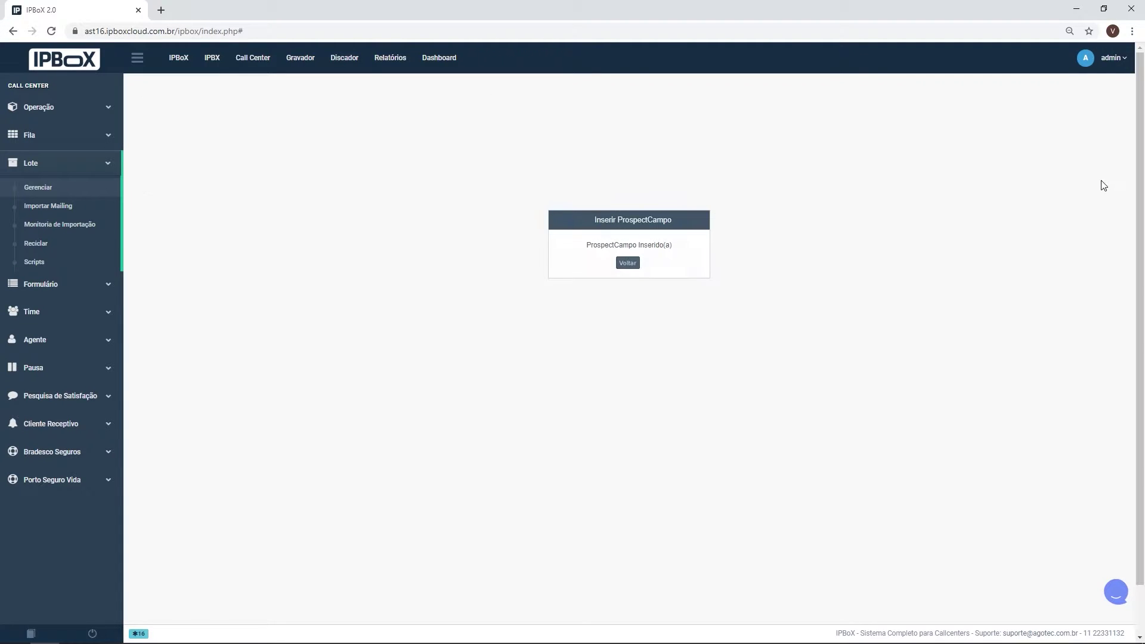
{"action": "left_click", "coordinate": [627, 263]}
{"action": "left_click_drag", "start_coordinate": [153, 239], "coordinate": [182, 242]}
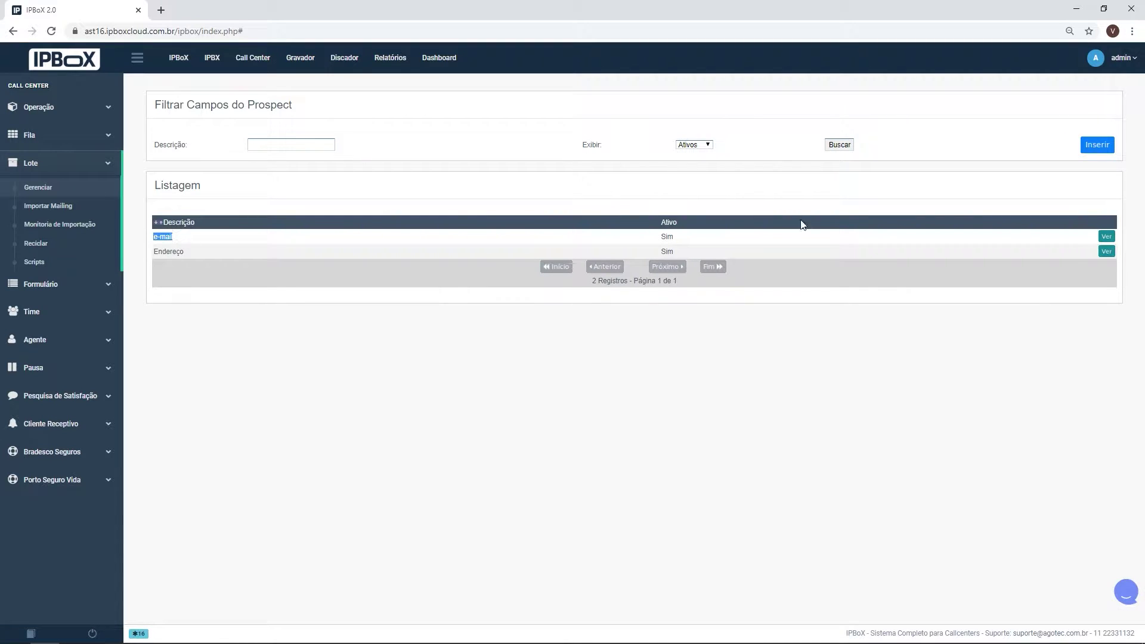
Add a prospect field with the description UF, save it and return to the field list.
{"action": "left_click", "coordinate": [1095, 149]}
{"action": "left_click", "coordinate": [449, 146]}
{"action": "type", "text": "UF"}
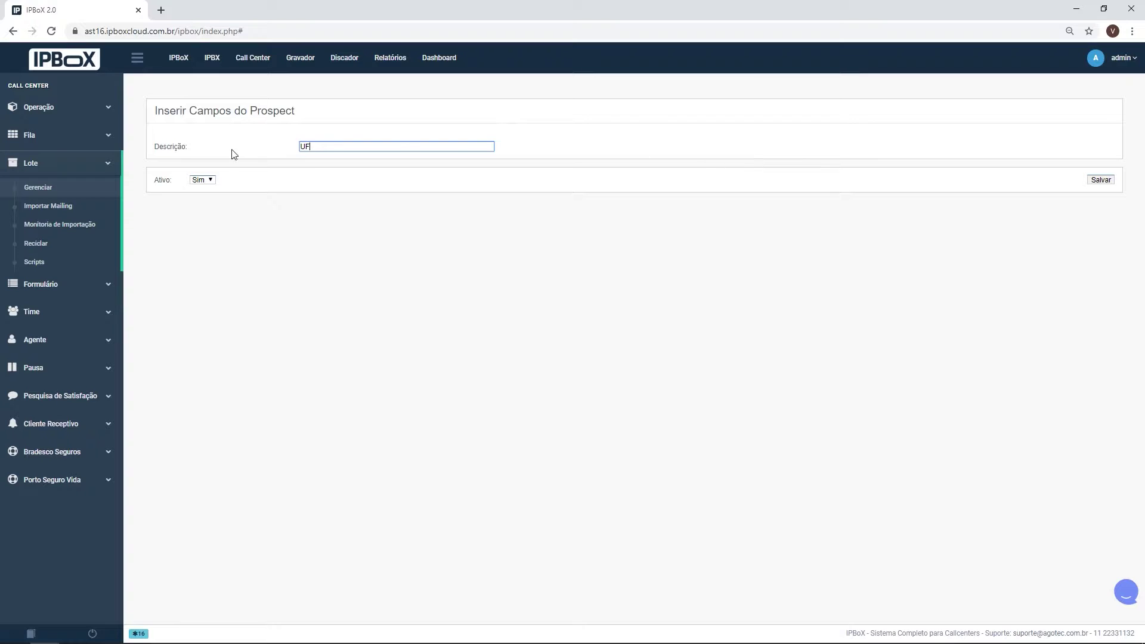
{"action": "left_click", "coordinate": [1101, 181]}
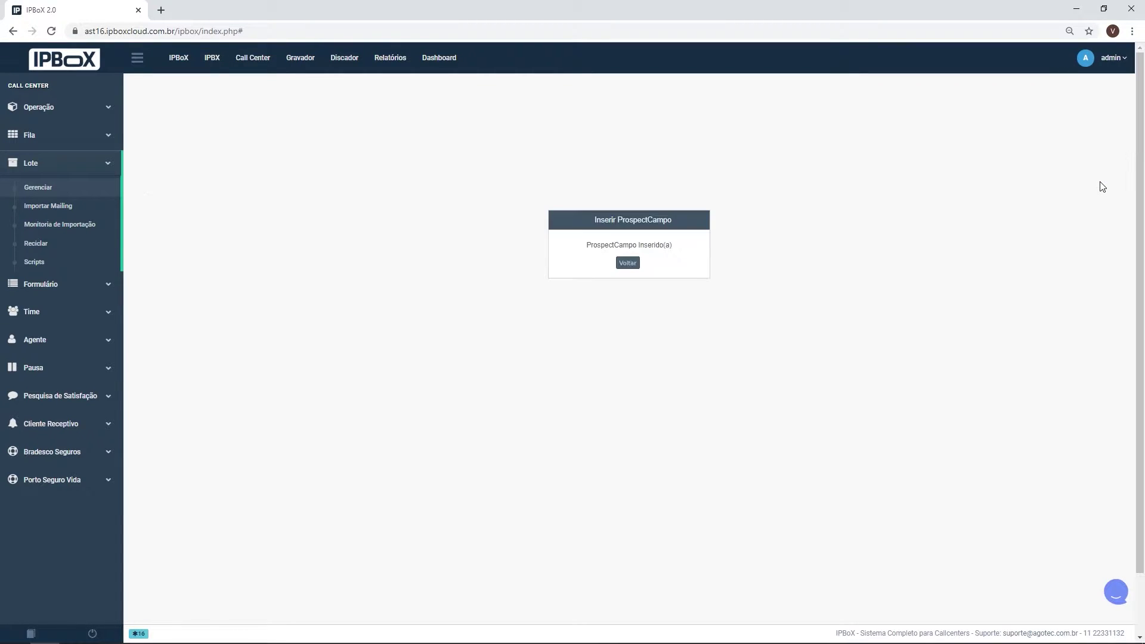
{"action": "left_click", "coordinate": [628, 263]}
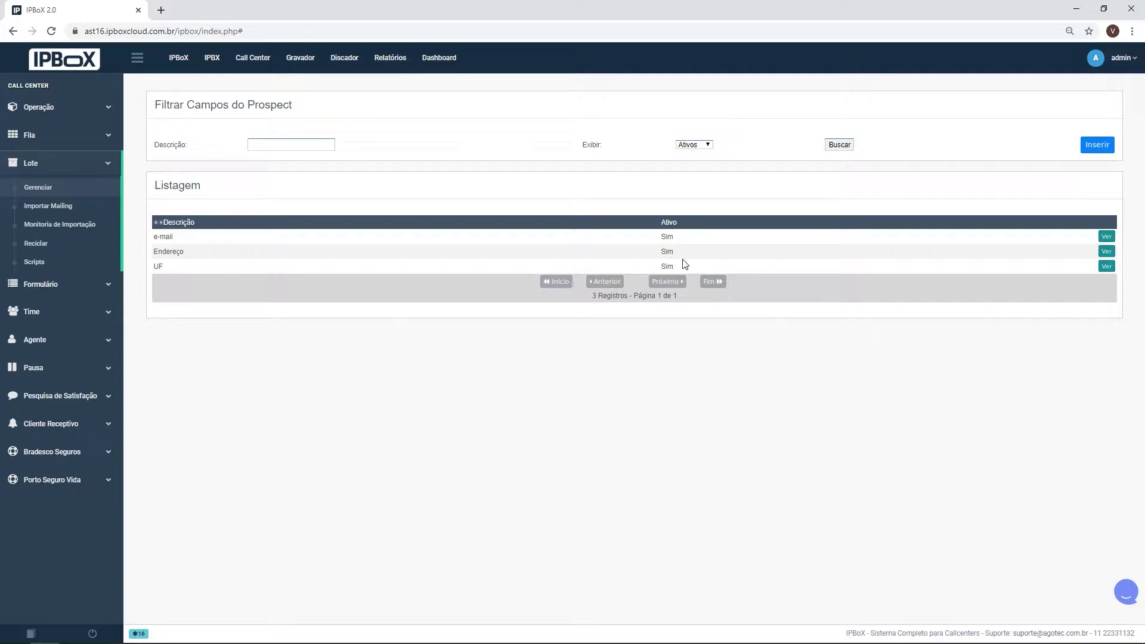
Reopen the import form of the importação_IPBOX batch, and switch to the ARQUIVO_MAILING workbook in Excel with its window maximized.
{"action": "left_click", "coordinate": [82, 190]}
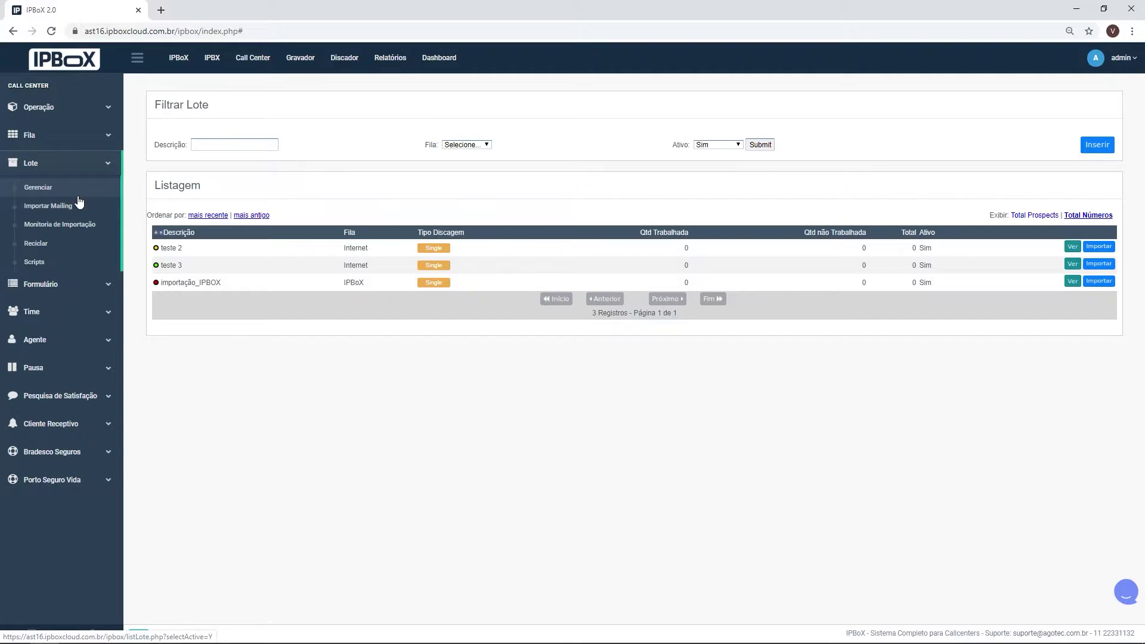
{"action": "left_click", "coordinate": [1110, 288]}
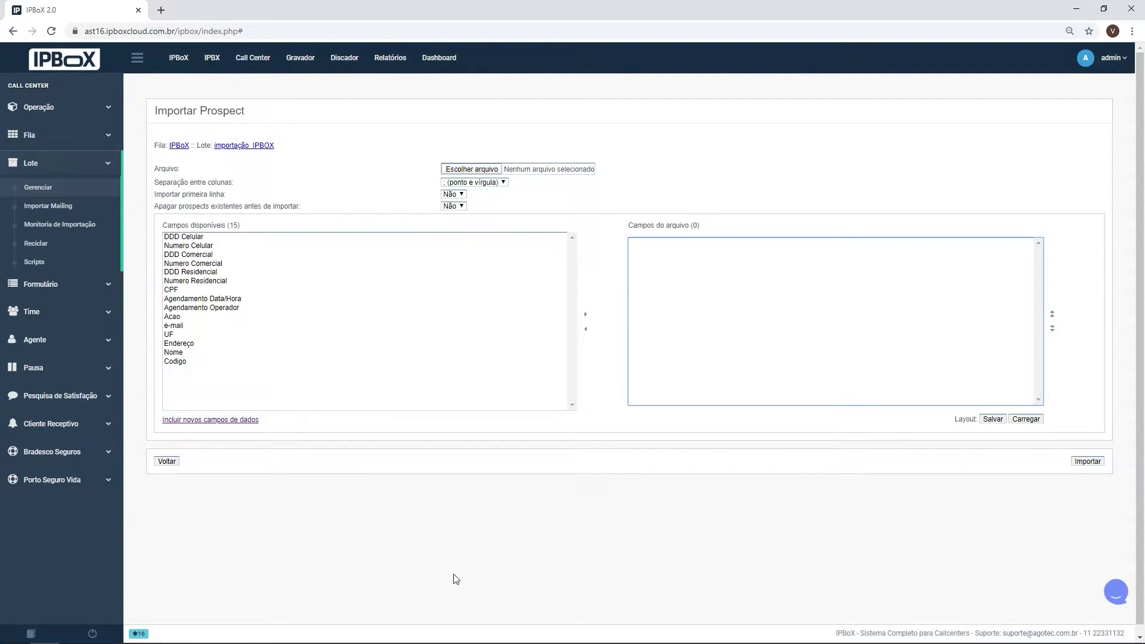
{"action": "left_click", "coordinate": [249, 632]}
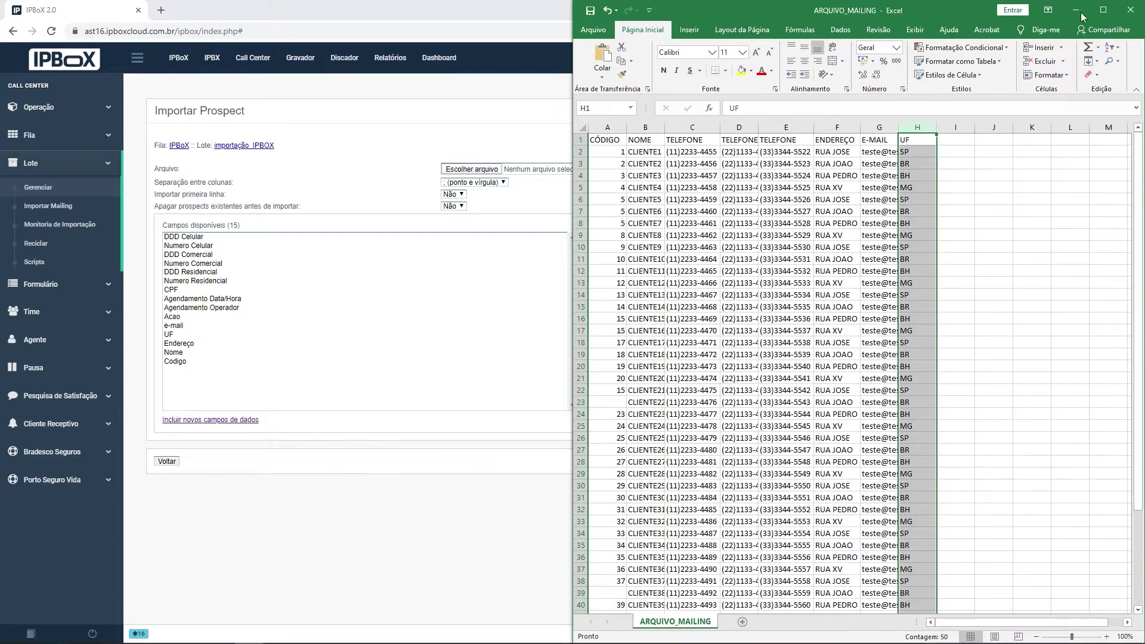
{"action": "left_click", "coordinate": [1102, 10]}
Examine the spreadsheet's data for special characters, particularly in the TELEFONE columns.
{"action": "left_click", "coordinate": [564, 139]}
{"action": "left_click", "coordinate": [458, 149]}
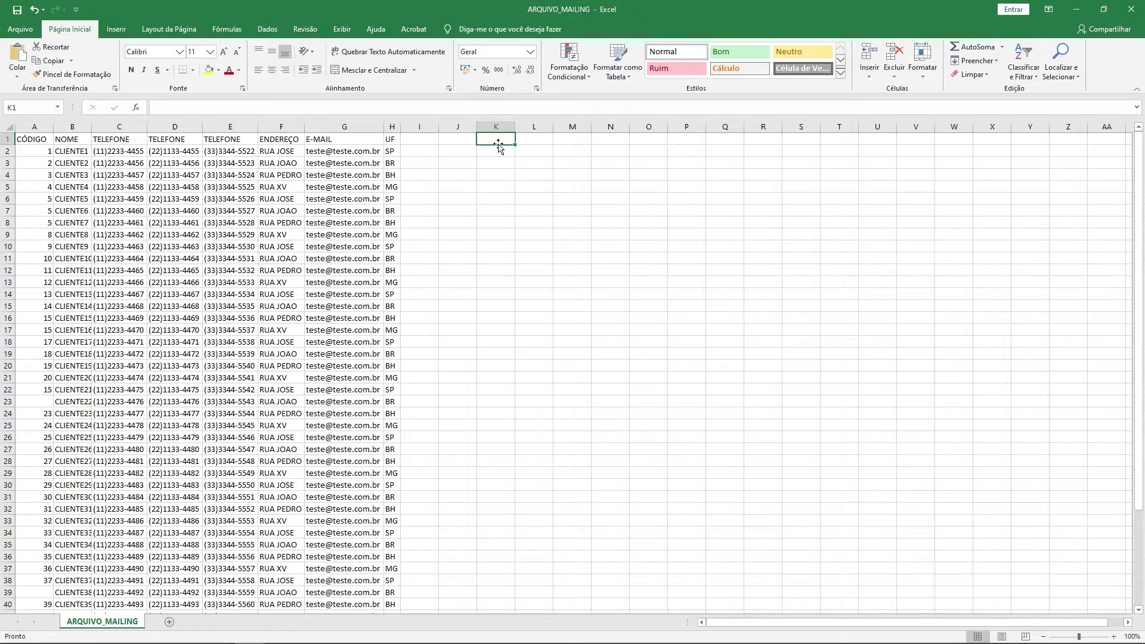
{"action": "left_click_drag", "start_coordinate": [43, 149], "coordinate": [129, 235]}
{"action": "left_click", "coordinate": [326, 269]}
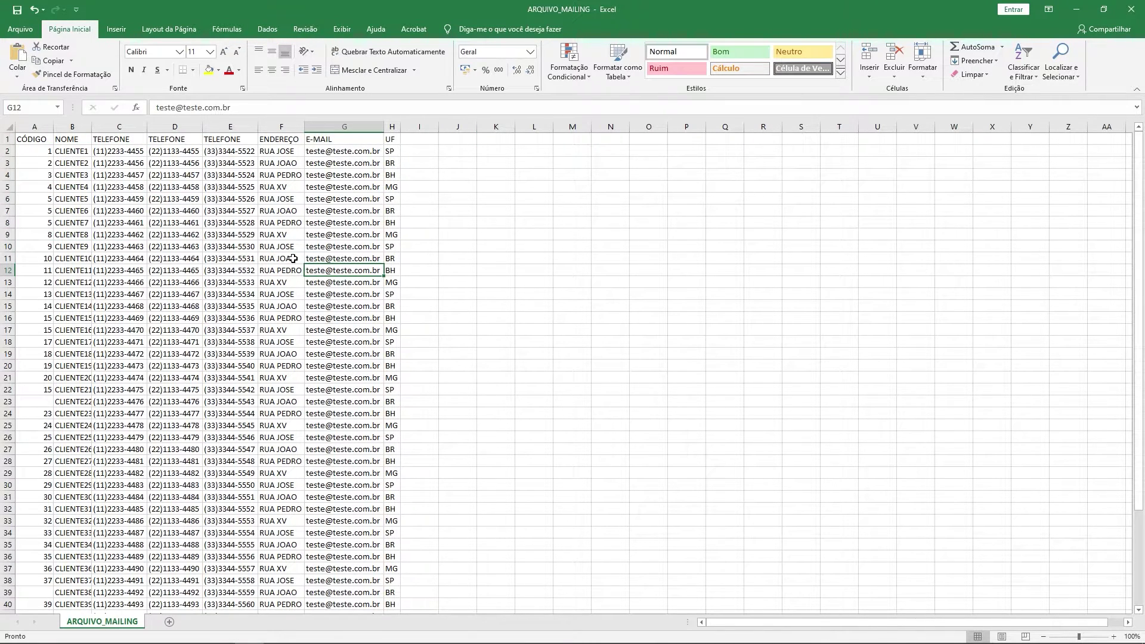
{"action": "left_click_drag", "start_coordinate": [120, 152], "coordinate": [163, 170]}
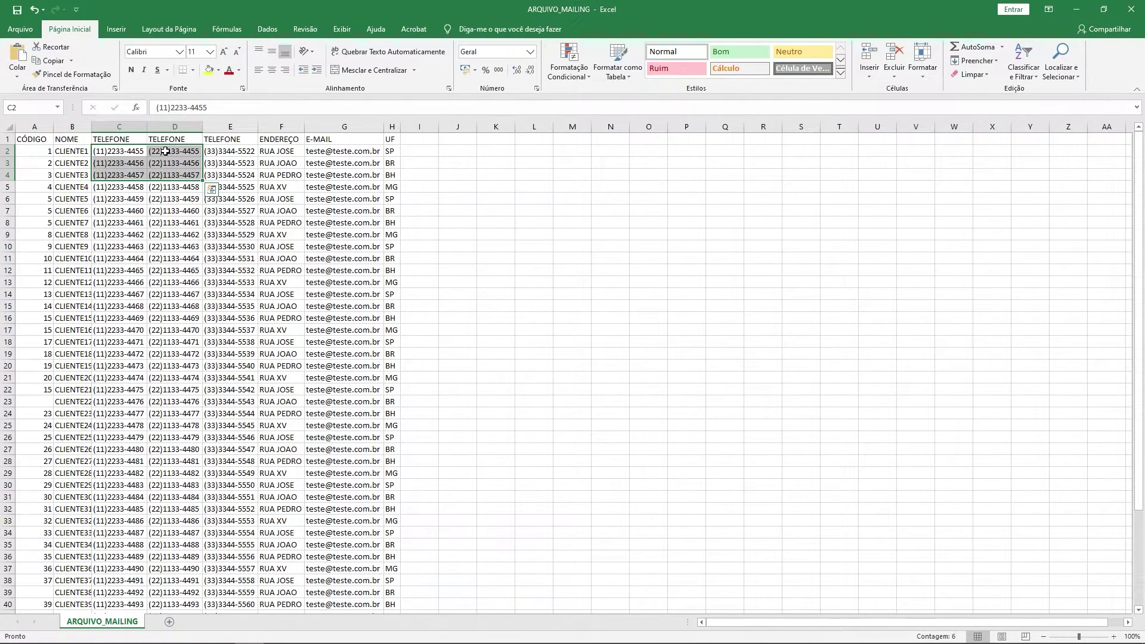
{"action": "left_click", "coordinate": [134, 166]}
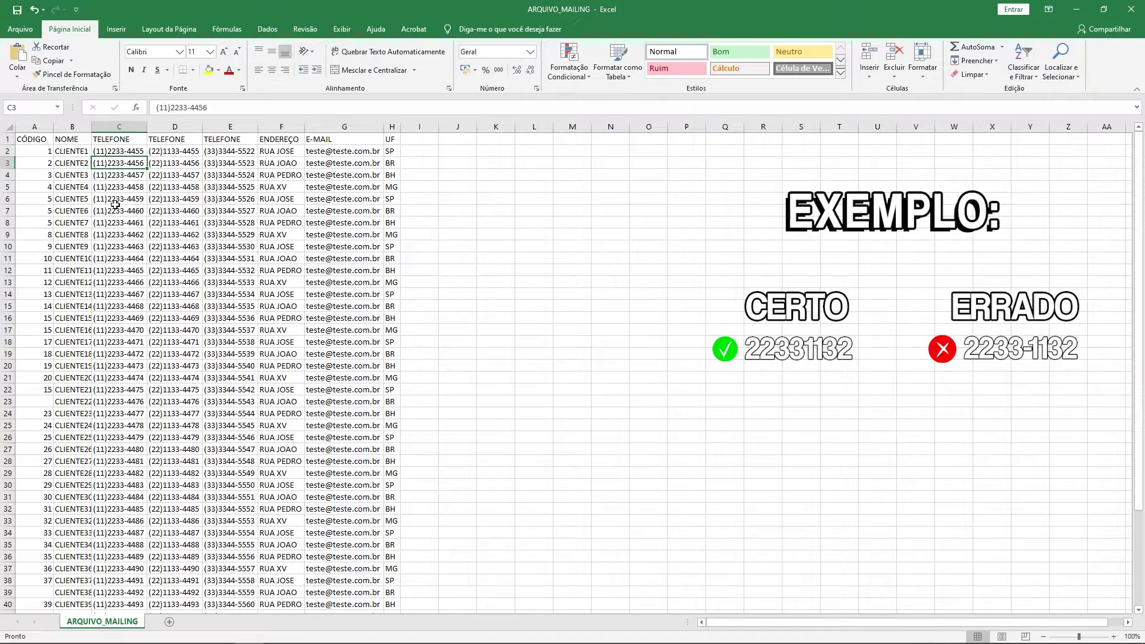
{"action": "left_click", "coordinate": [104, 198]}
{"action": "left_click", "coordinate": [127, 162]}
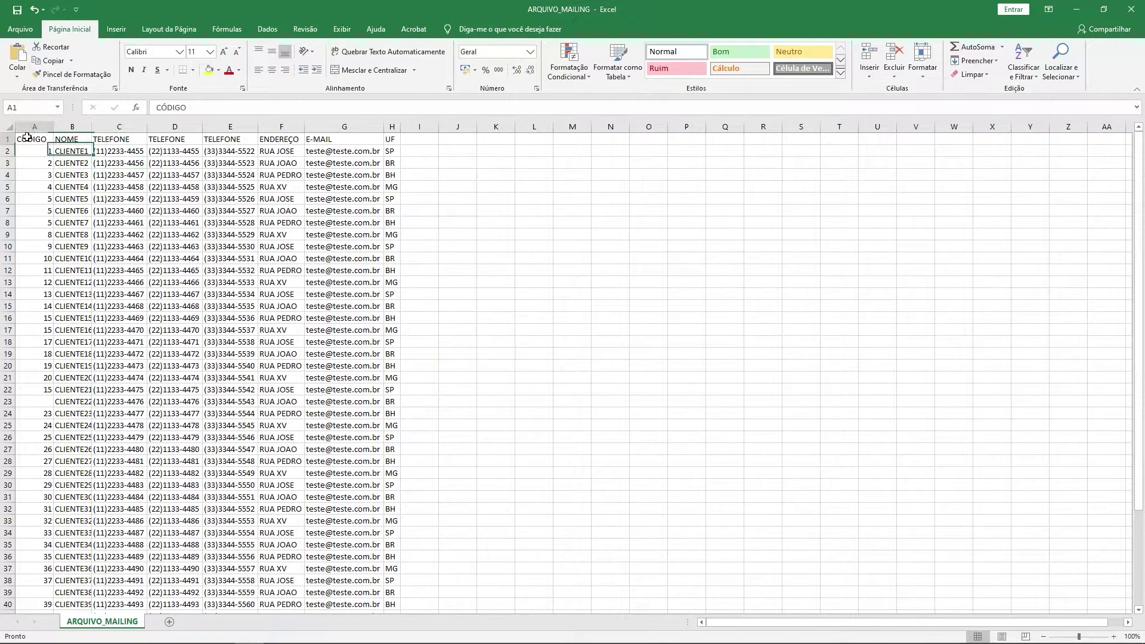
Select columns A to H and try to replace every comma in them with nothing.
{"action": "left_click", "coordinate": [36, 127]}
{"action": "left_click_drag", "start_coordinate": [55, 127], "coordinate": [390, 126]}
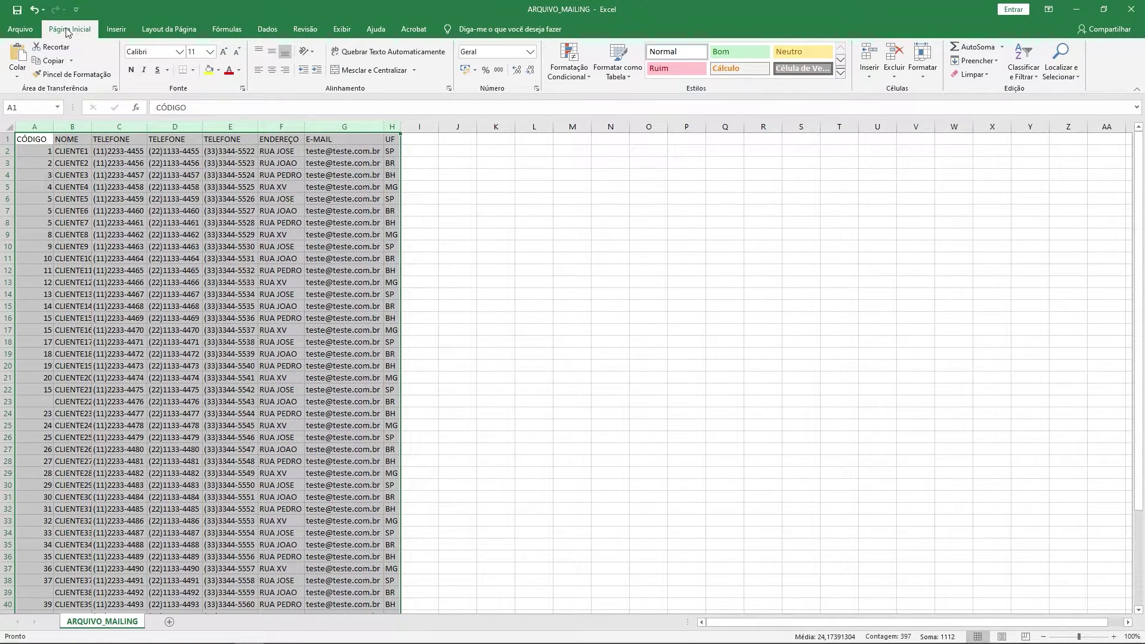
{"action": "left_click", "coordinate": [1066, 78]}
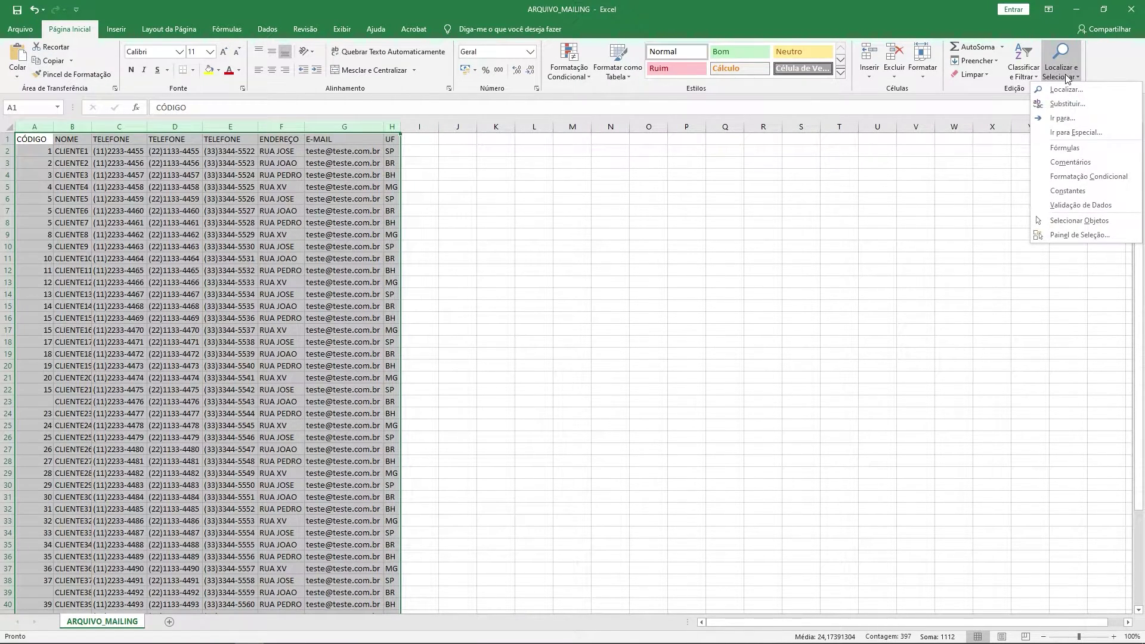
{"action": "left_click", "coordinate": [1086, 106]}
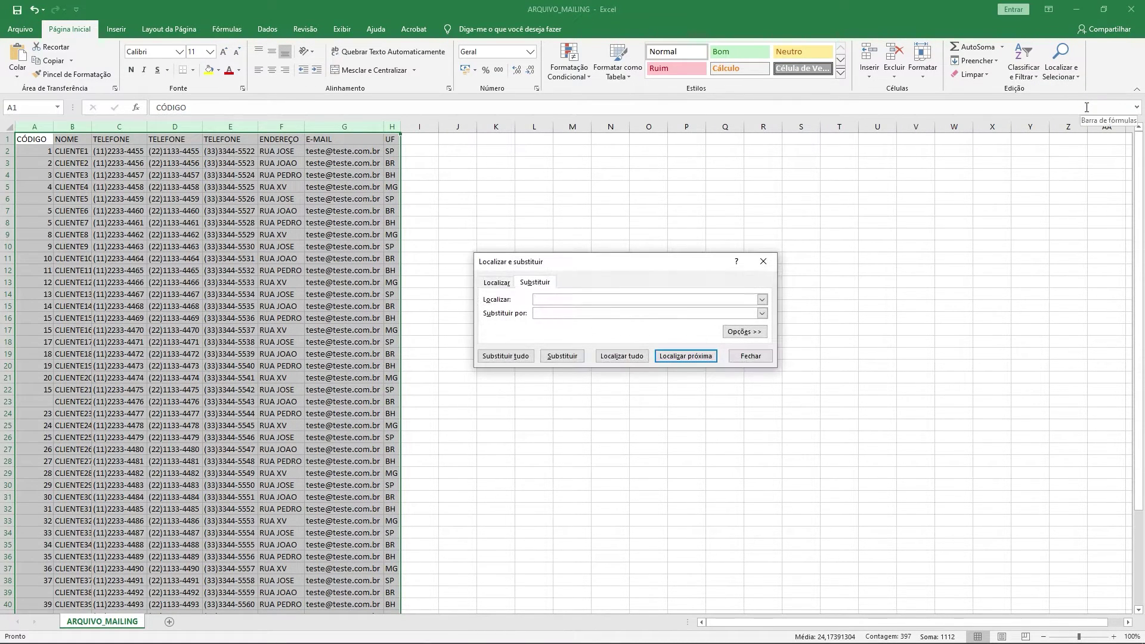
{"action": "left_click_drag", "start_coordinate": [587, 265], "coordinate": [614, 252]}
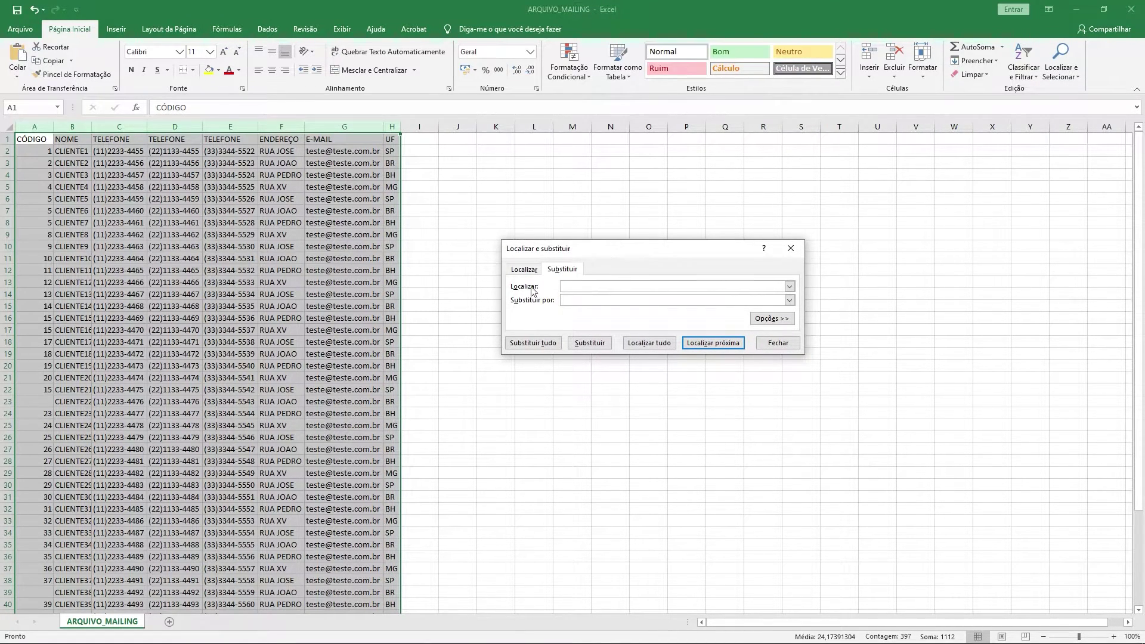
{"action": "left_click", "coordinate": [580, 298]}
{"action": "left_click", "coordinate": [533, 346]}
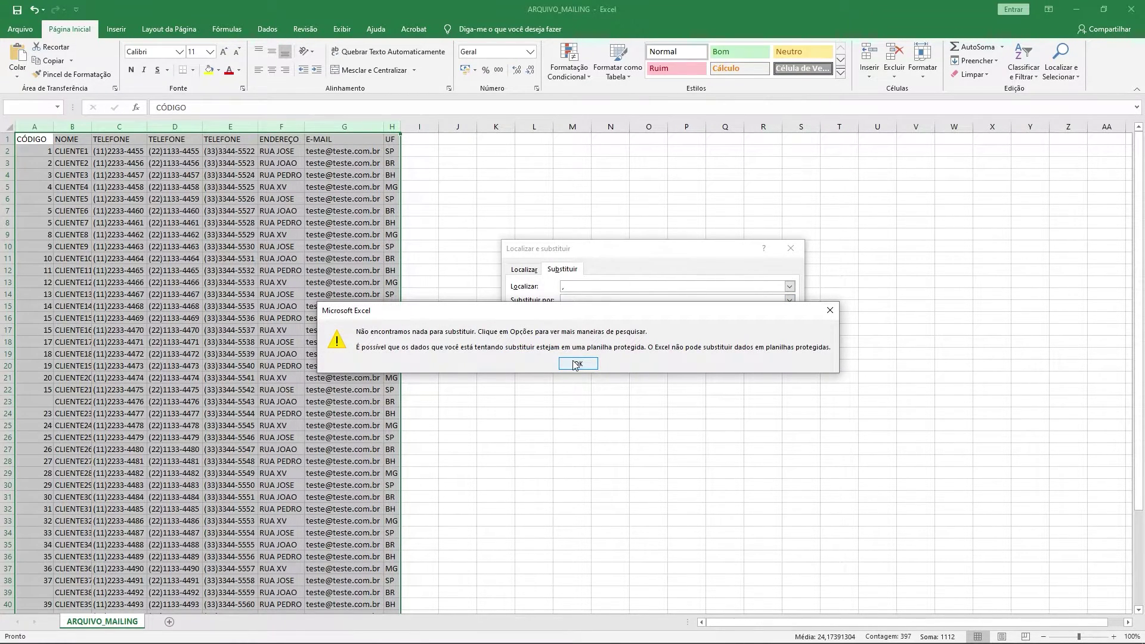
{"action": "left_click_drag", "start_coordinate": [581, 312], "coordinate": [605, 366]}
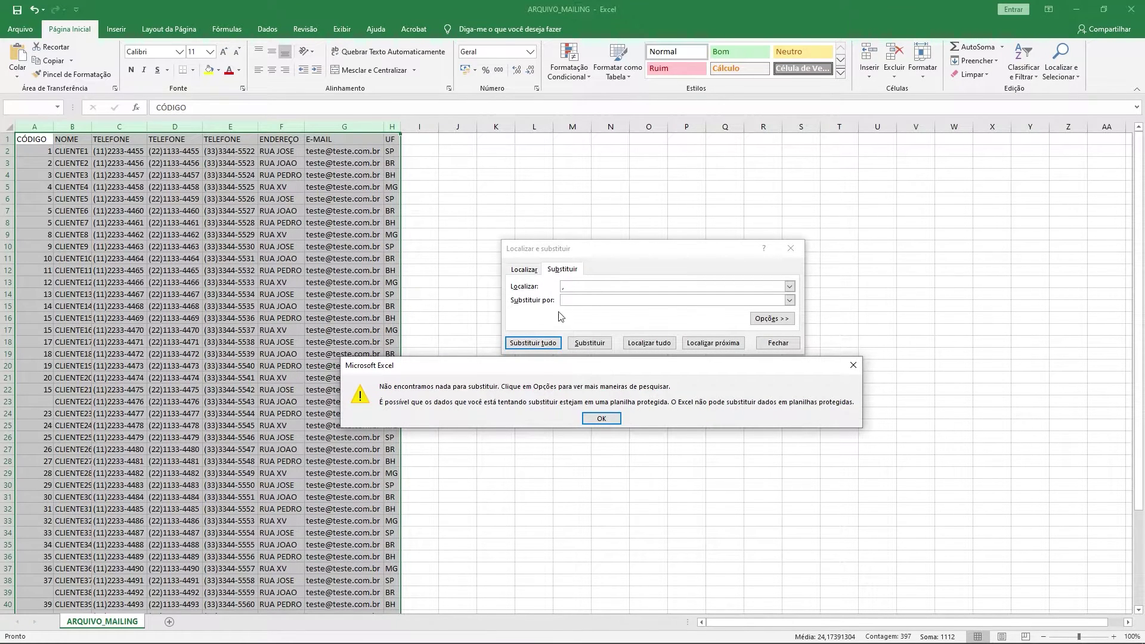
{"action": "left_click", "coordinate": [601, 419]}
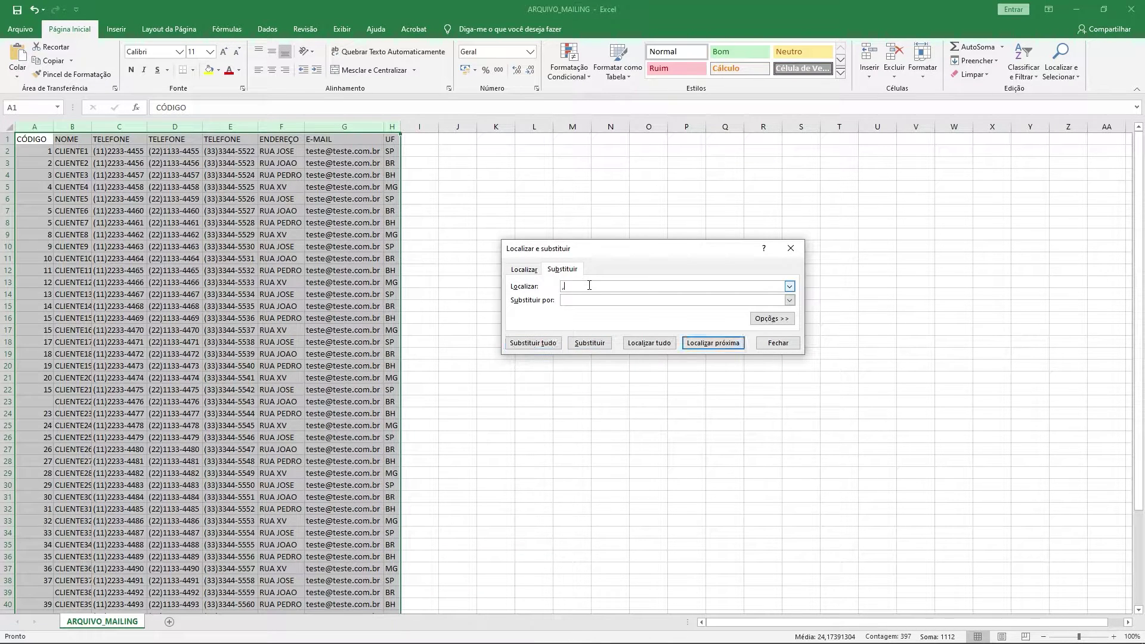
Try to replace every semicolon in the selected columns with nothing.
{"action": "type", "text": ";"}
{"action": "left_click", "coordinate": [533, 344]}
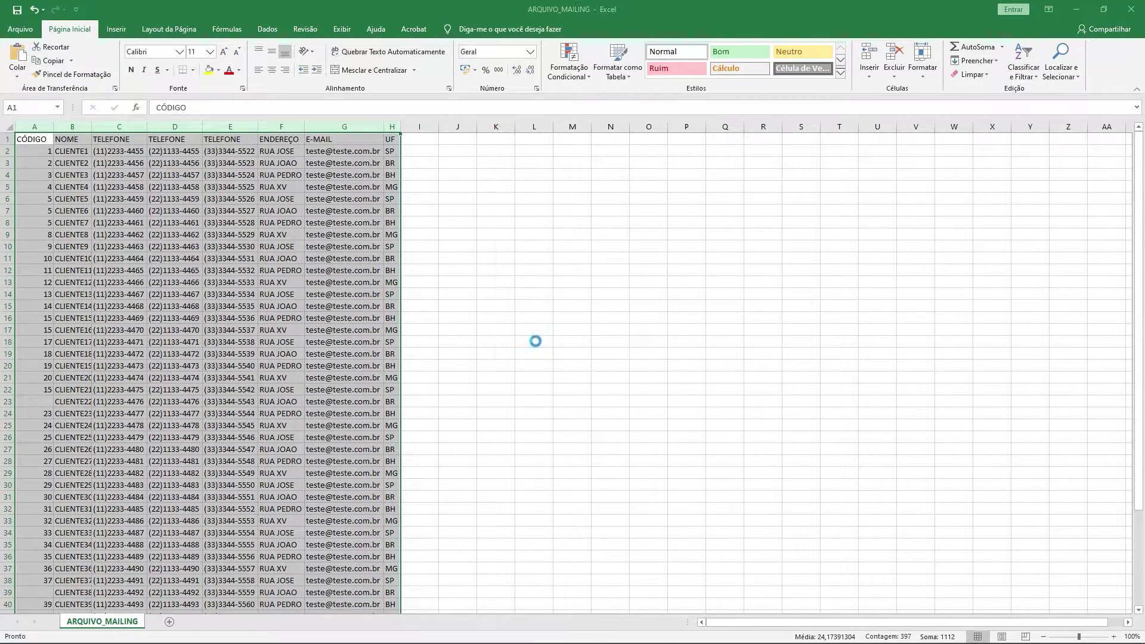
{"action": "left_click", "coordinate": [573, 365]}
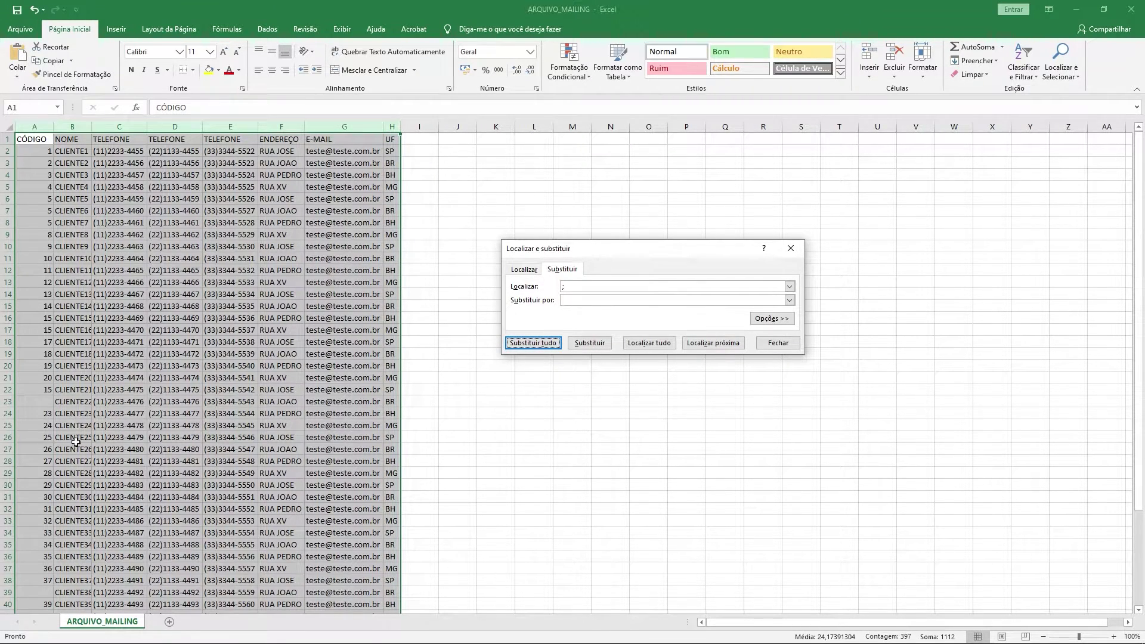
Remove every opening and closing parenthesis from the selected columns by replacing them with nothing.
{"action": "left_click", "coordinate": [577, 288]}
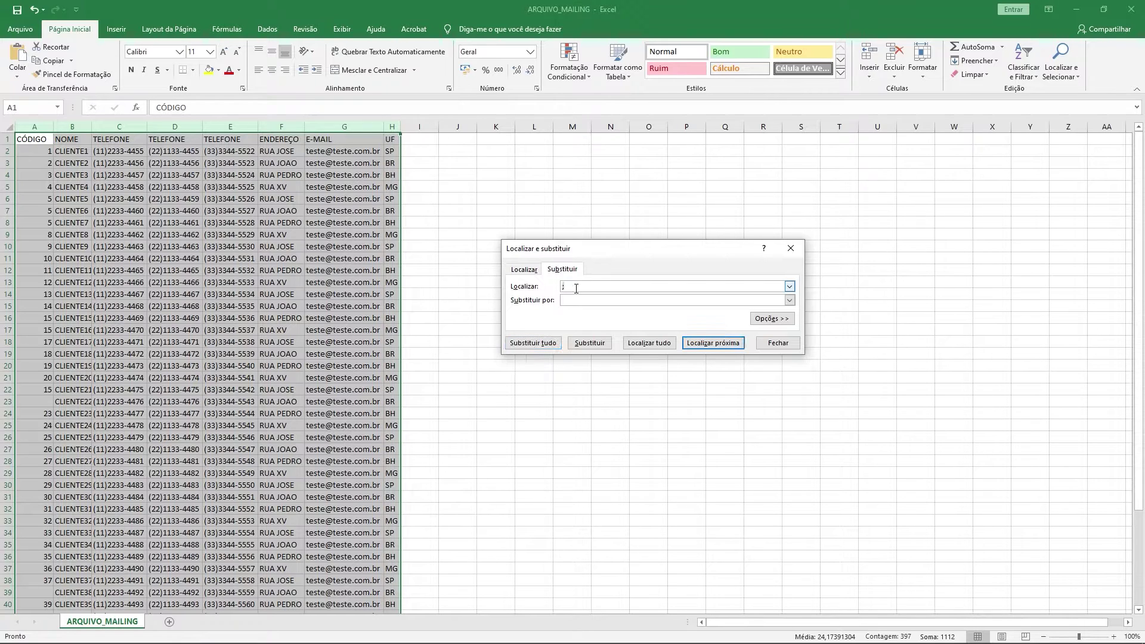
{"action": "type", "text": "("}
{"action": "left_click", "coordinate": [534, 344]}
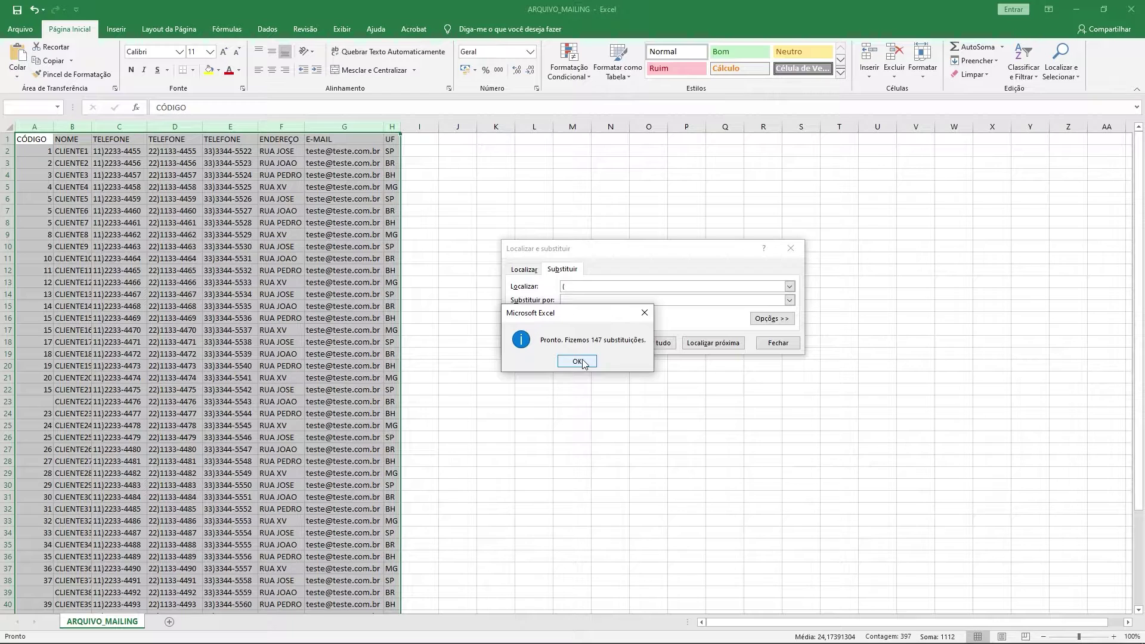
{"action": "left_click", "coordinate": [577, 361]}
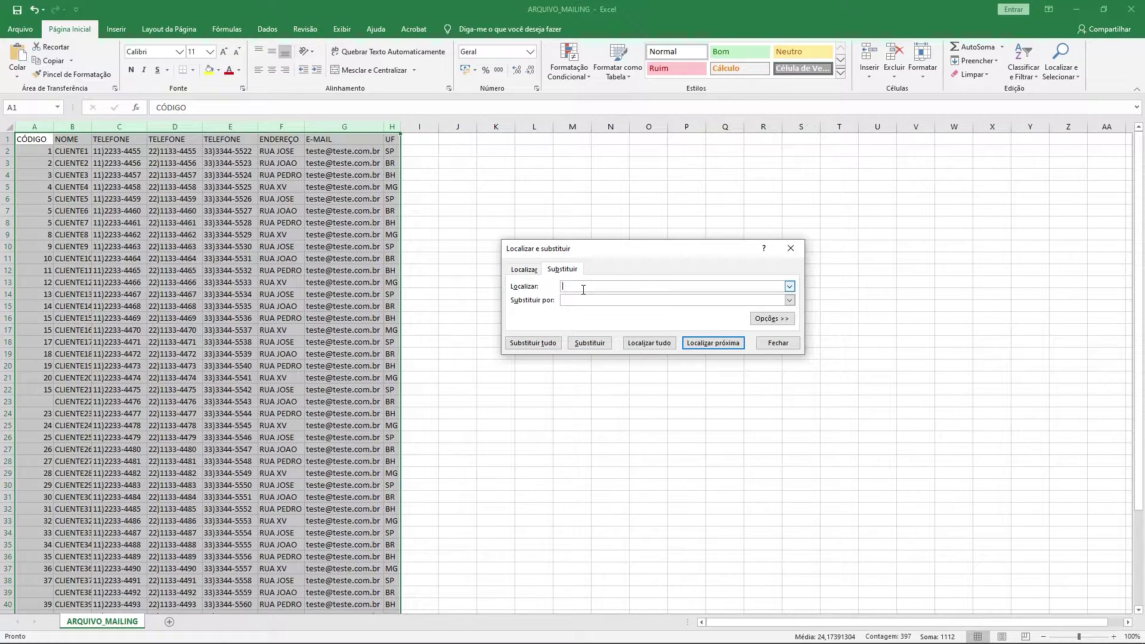
{"action": "type", "text": ")"}
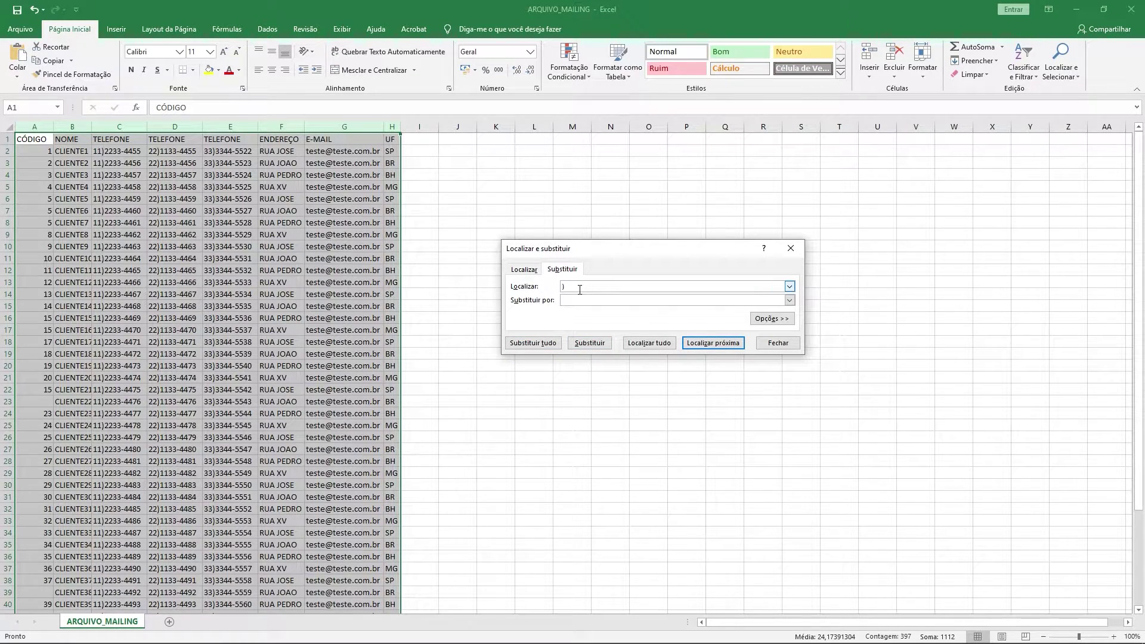
{"action": "left_click", "coordinate": [533, 343]}
{"action": "left_click", "coordinate": [577, 361]}
Remove every hyphen from the selected columns by replacing it with nothing.
{"action": "left_click", "coordinate": [579, 287]}
{"action": "key", "text": "BackSpace"}
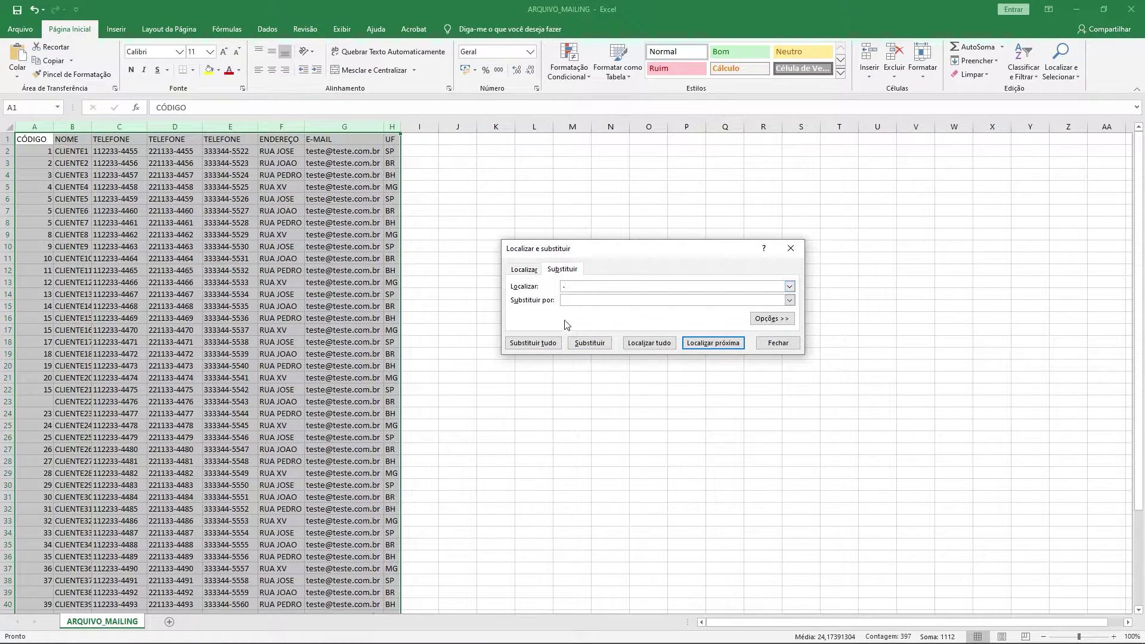
{"action": "left_click", "coordinate": [532, 342]}
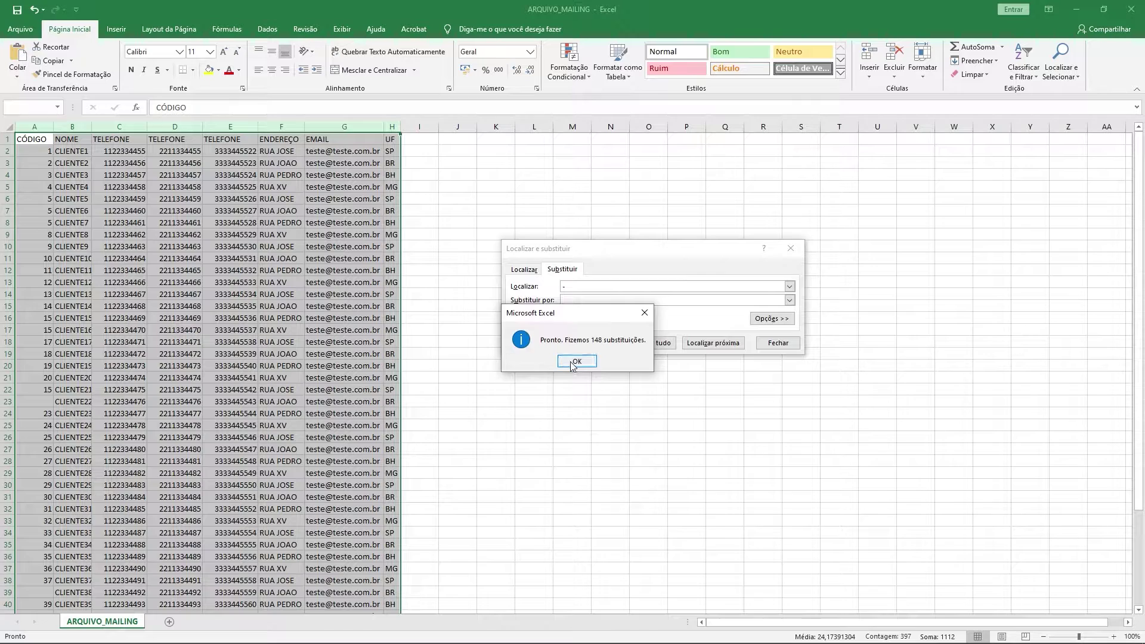
{"action": "left_click", "coordinate": [577, 361]}
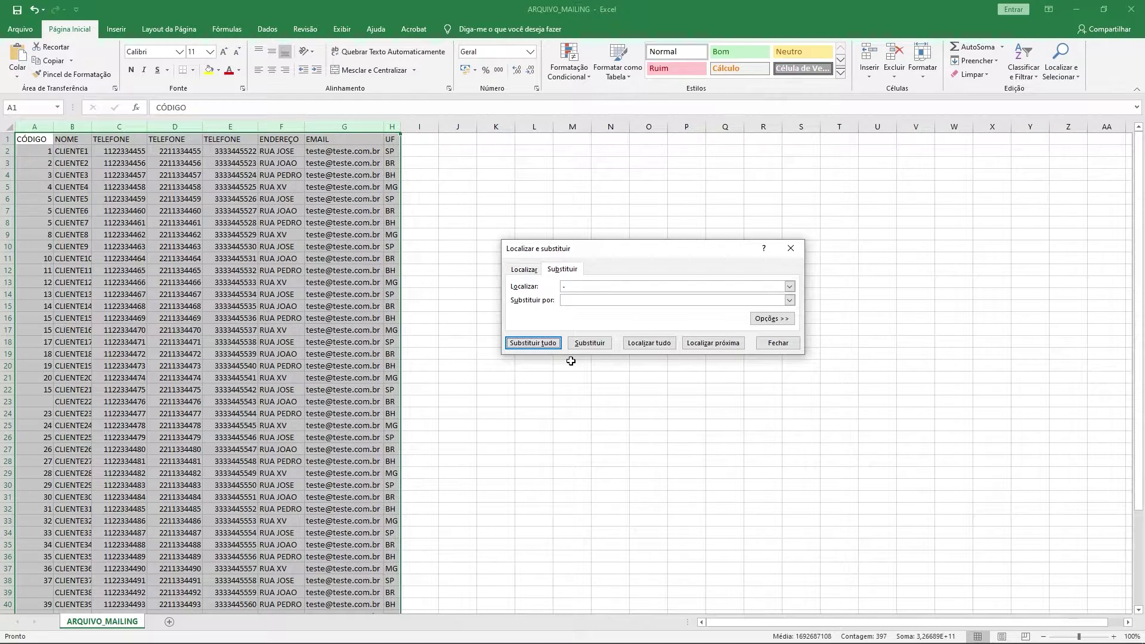
Finish the replacements and insert a blank column directly after the first TELEFONE column.
{"action": "key", "text": "Escape"}
{"action": "left_click", "coordinate": [533, 344]}
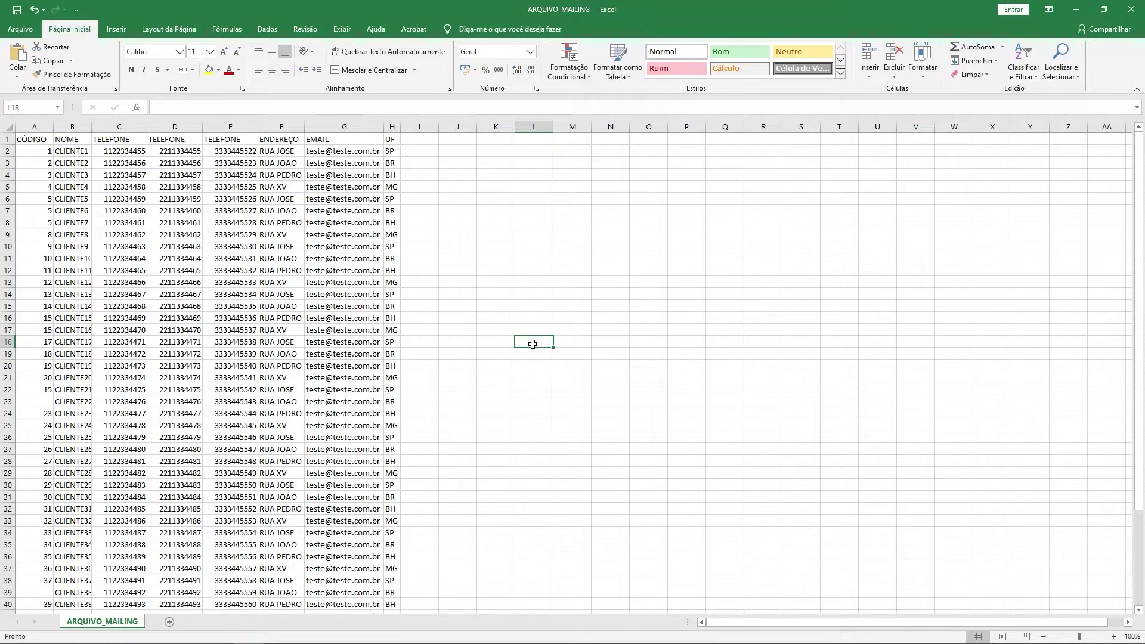
{"action": "left_click", "coordinate": [125, 160]}
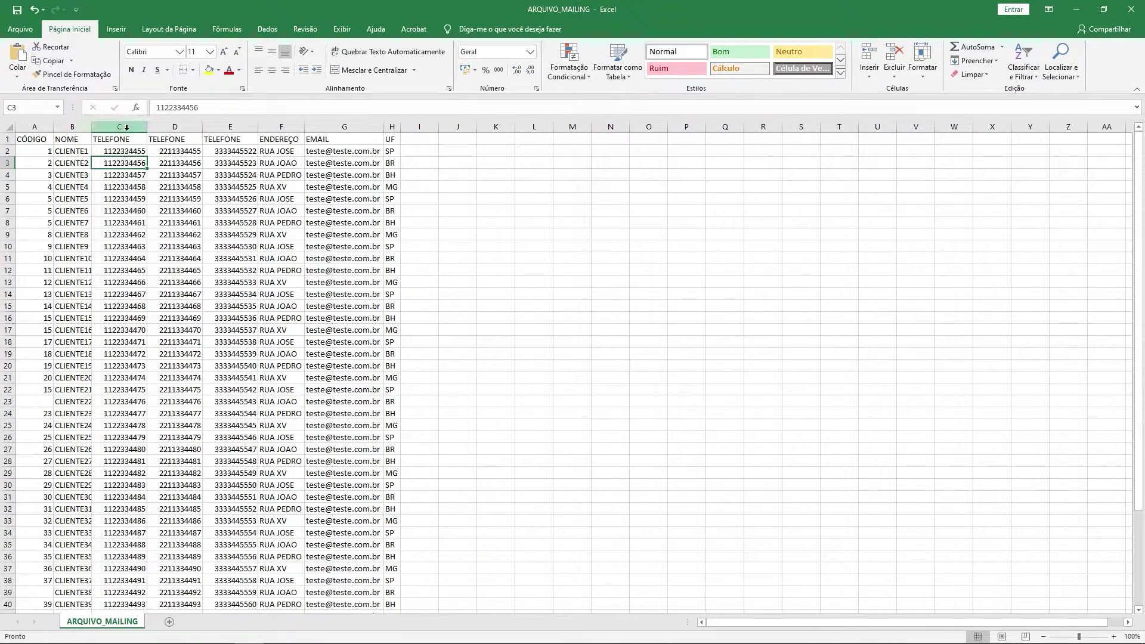
{"action": "left_click", "coordinate": [126, 127]}
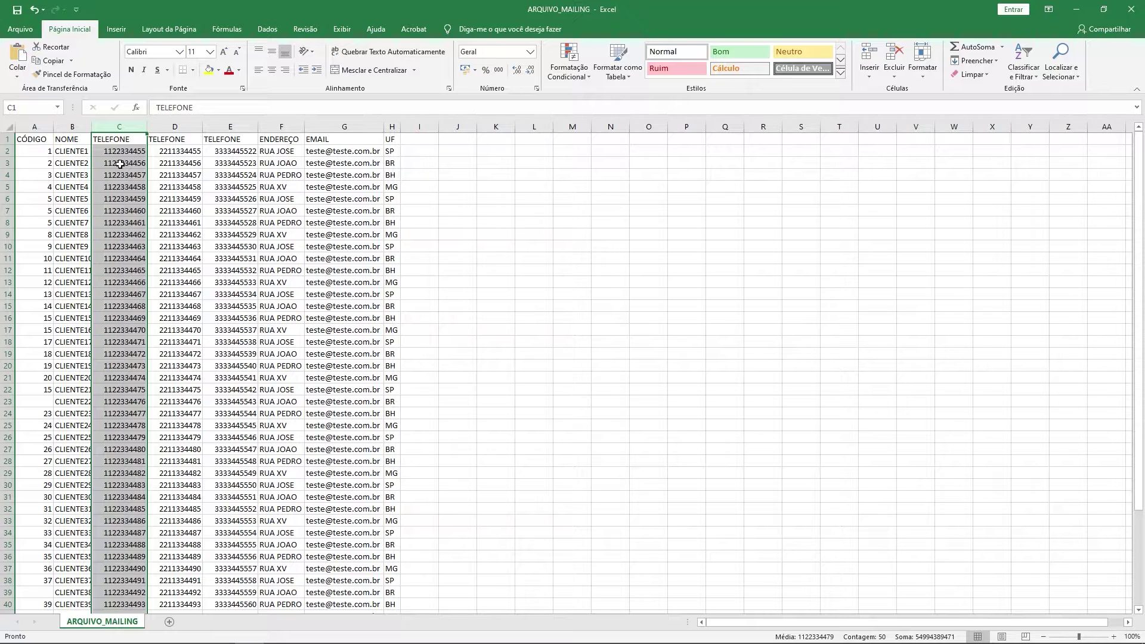
{"action": "right_click", "coordinate": [181, 128]}
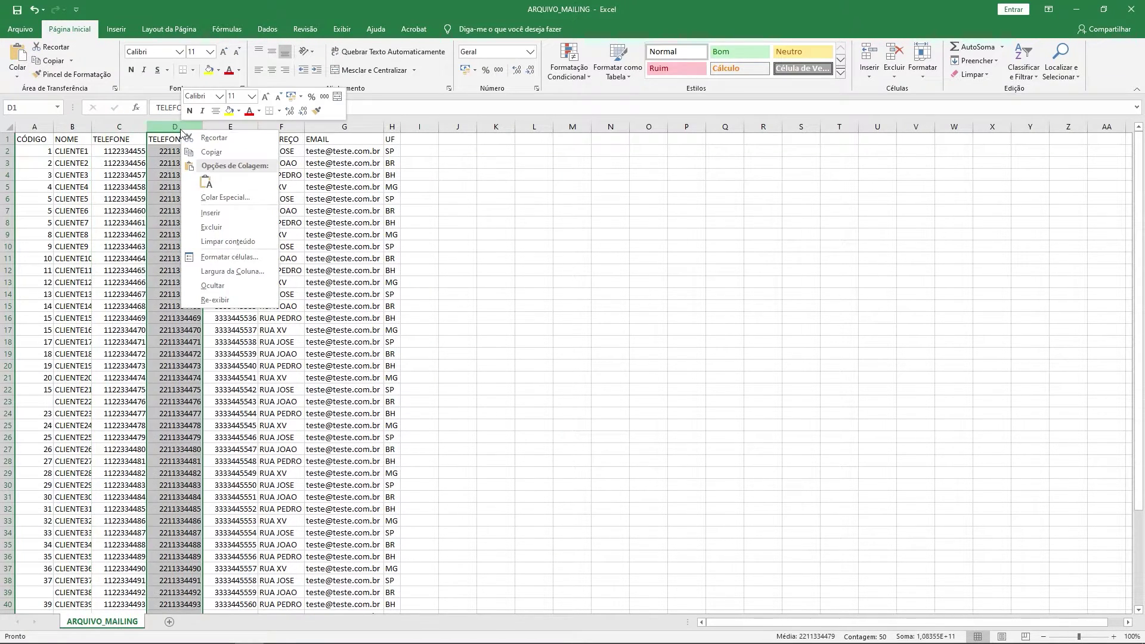
{"action": "left_click", "coordinate": [230, 213]}
{"action": "left_click", "coordinate": [170, 414]}
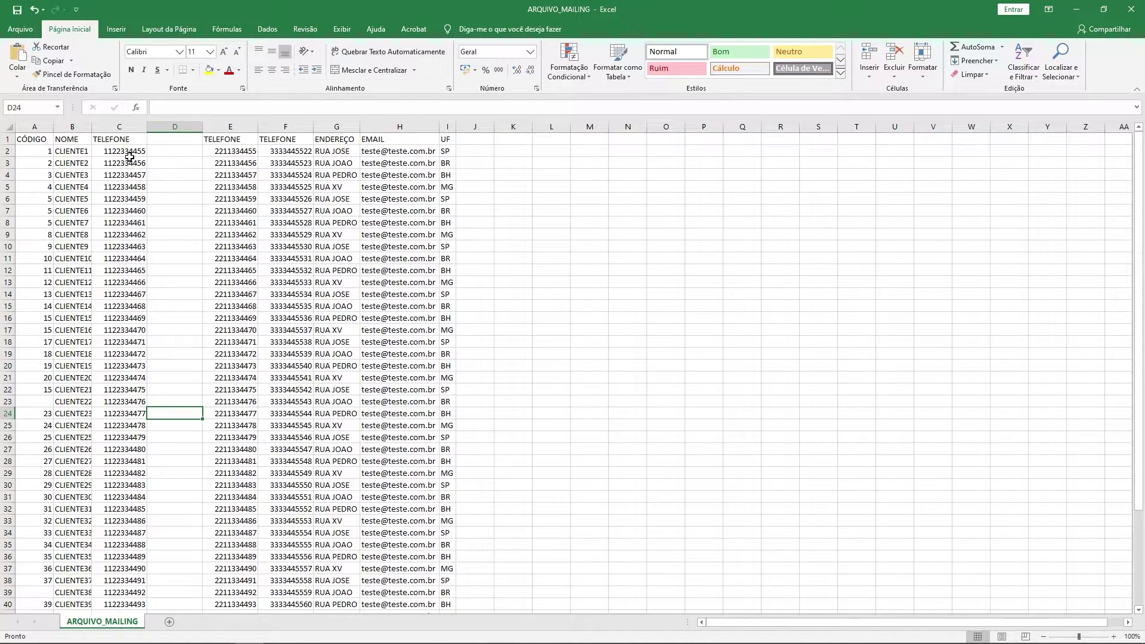
Split column C into two fixed-width columns with Text to Columns, placing the break after the second character.
{"action": "left_click", "coordinate": [119, 126]}
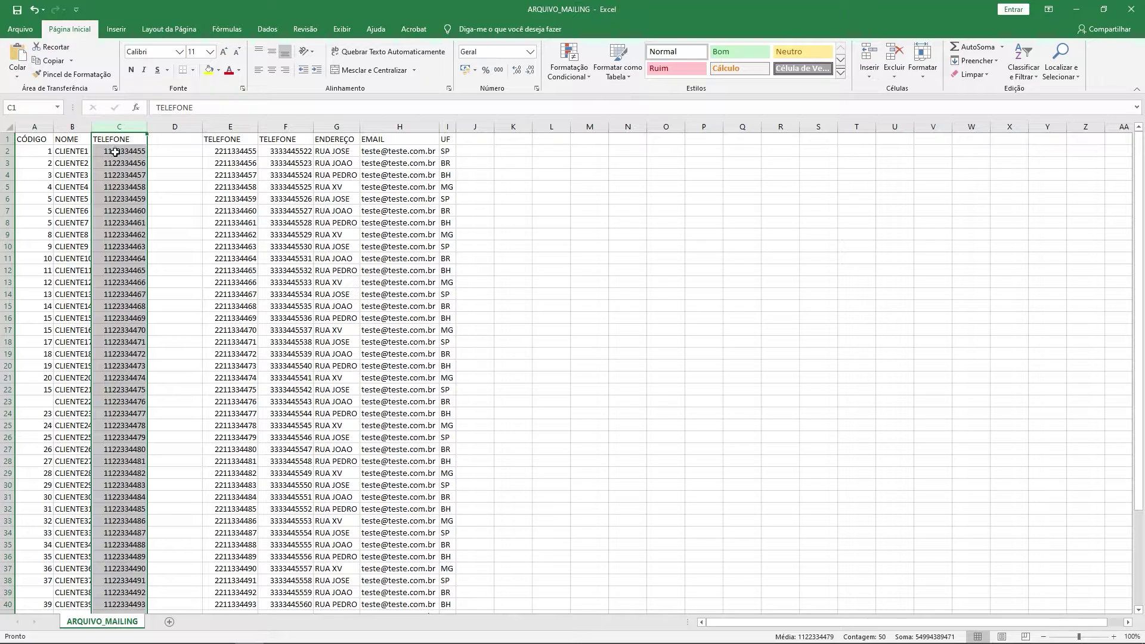
{"action": "left_click", "coordinate": [267, 31]}
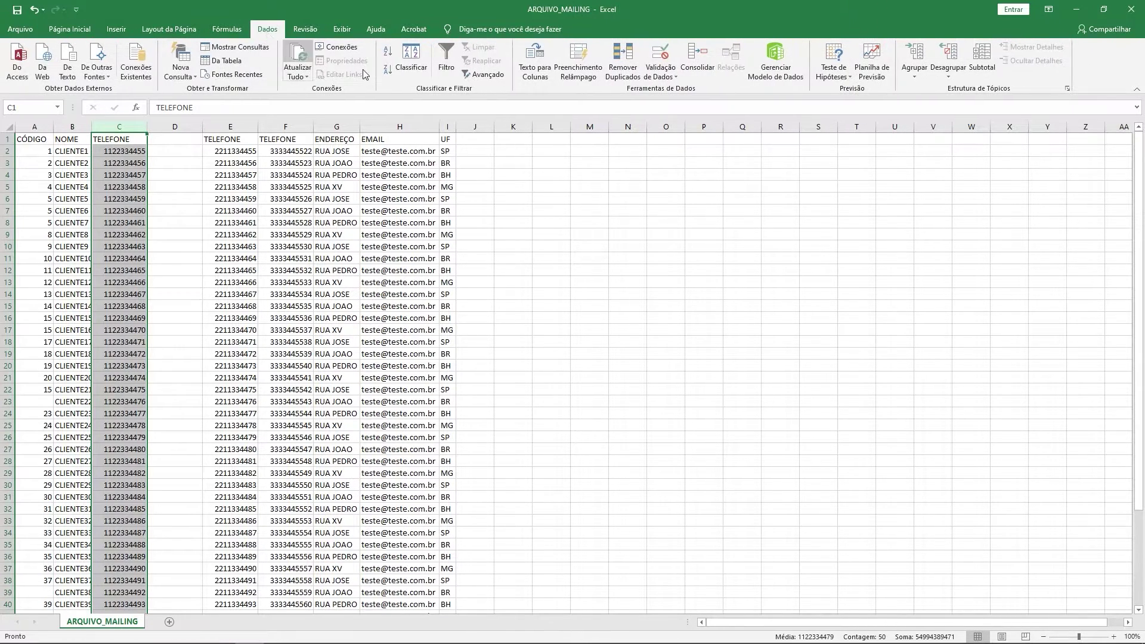
{"action": "left_click", "coordinate": [535, 62]}
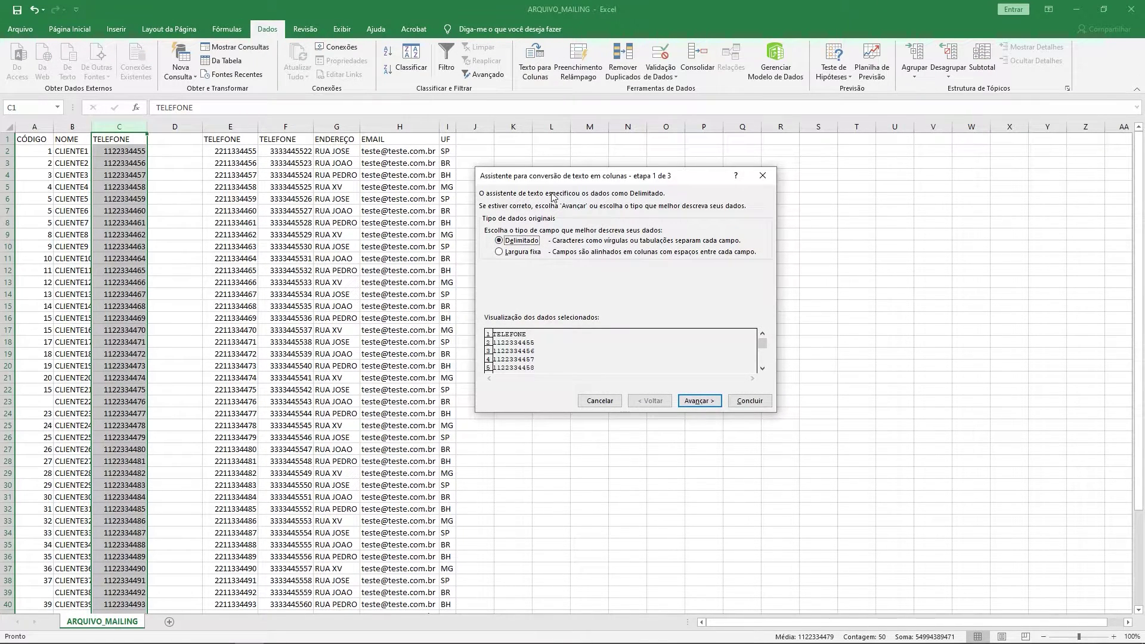
{"action": "left_click", "coordinate": [499, 252]}
{"action": "left_click", "coordinate": [697, 400]}
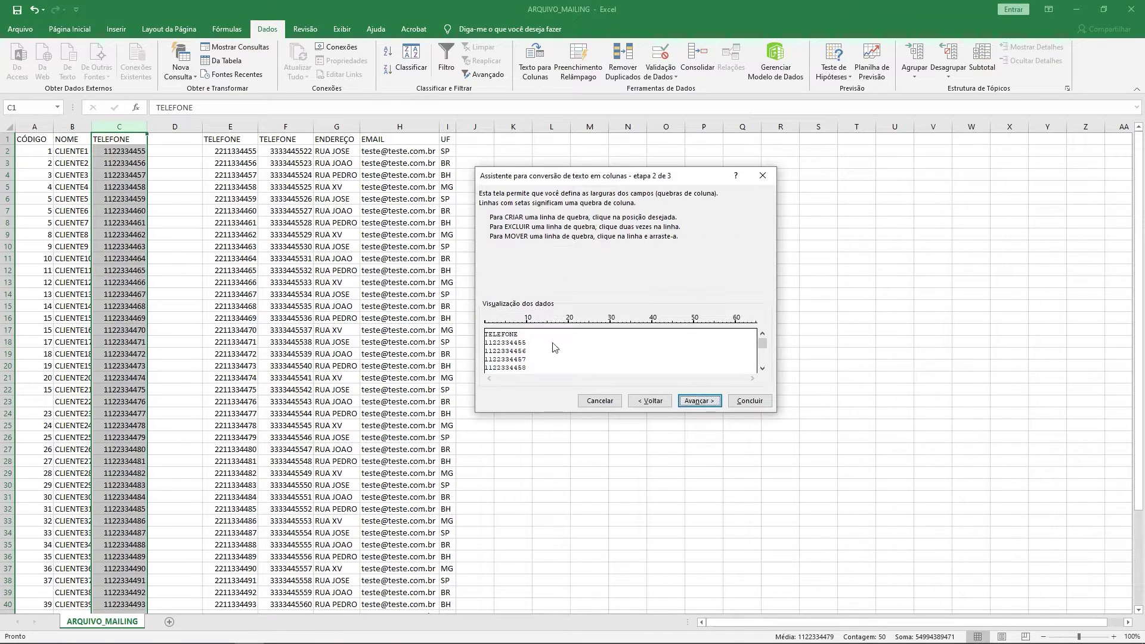
{"action": "left_click", "coordinate": [493, 355]}
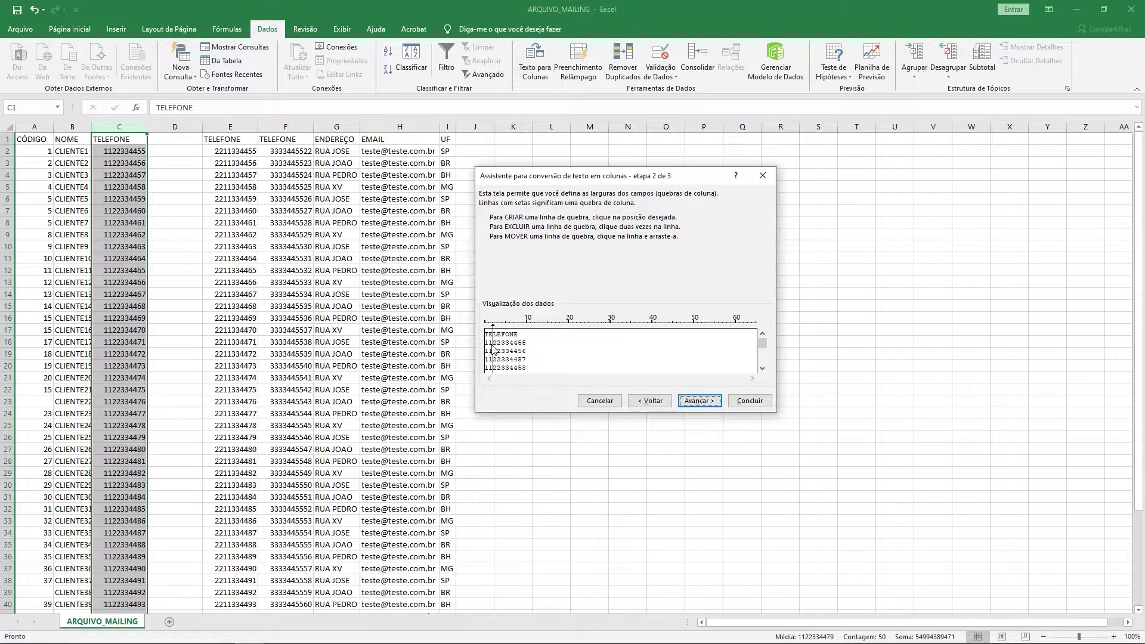
{"action": "left_click", "coordinate": [731, 397]}
{"action": "left_click", "coordinate": [174, 211]}
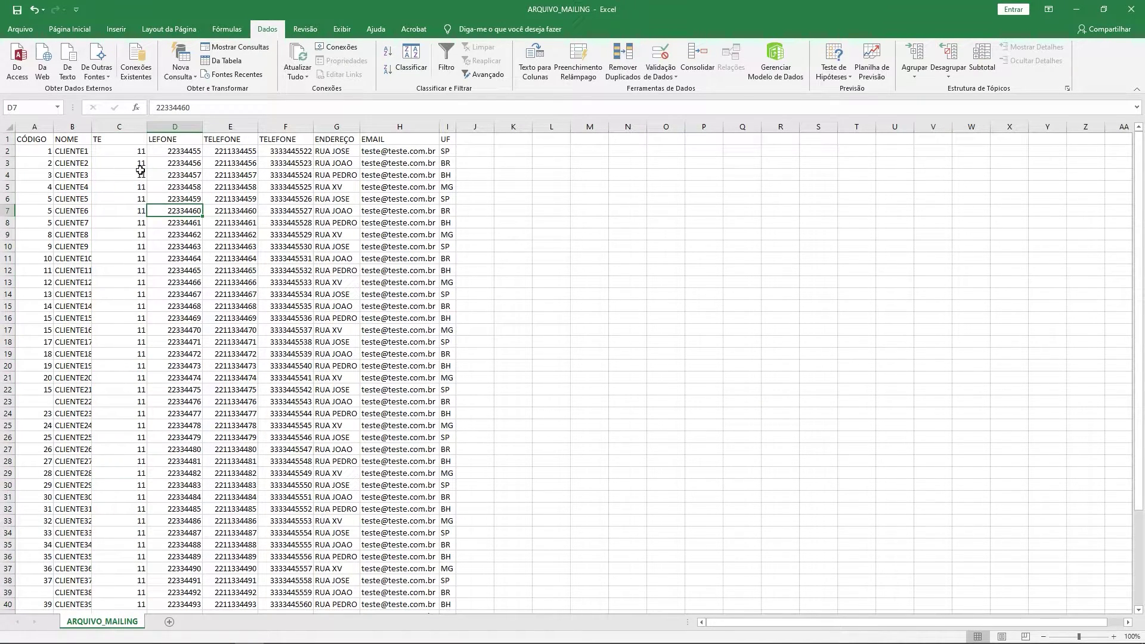
Set the headers of columns C and D to DDD and TELEFONE, and fit both column widths to their contents.
{"action": "left_click", "coordinate": [118, 141]}
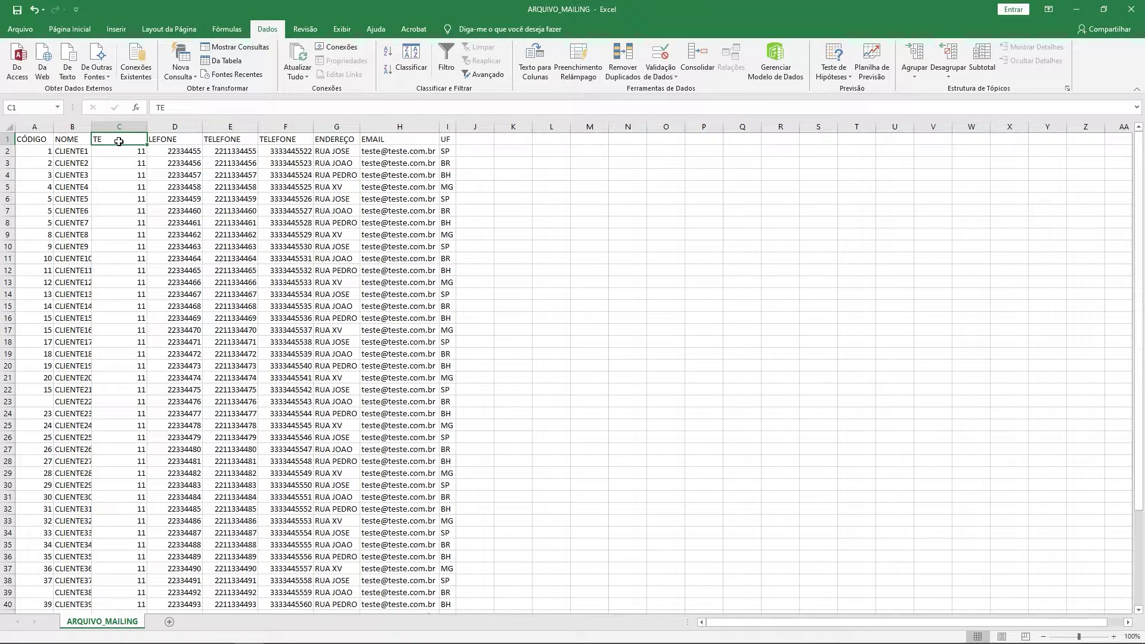
{"action": "type", "text": "DD"}
{"action": "key", "text": "Tab"}
{"action": "type", "text": "TELEFON"}
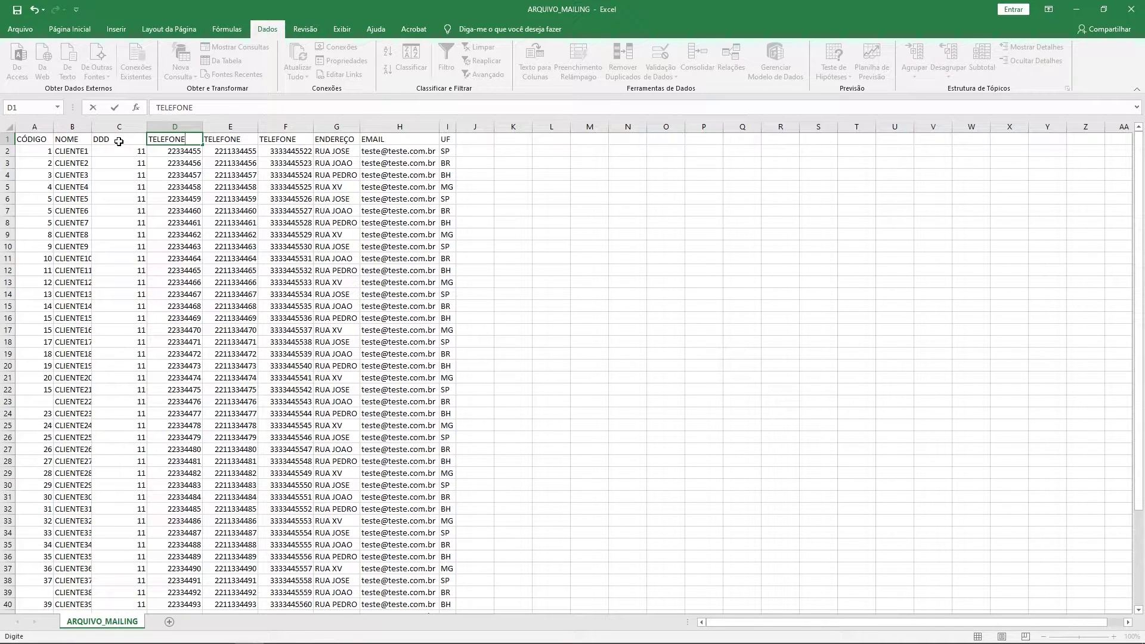
{"action": "double_click", "coordinate": [147, 127]}
{"action": "left_click", "coordinate": [149, 127]}
{"action": "double_click", "coordinate": [166, 127]}
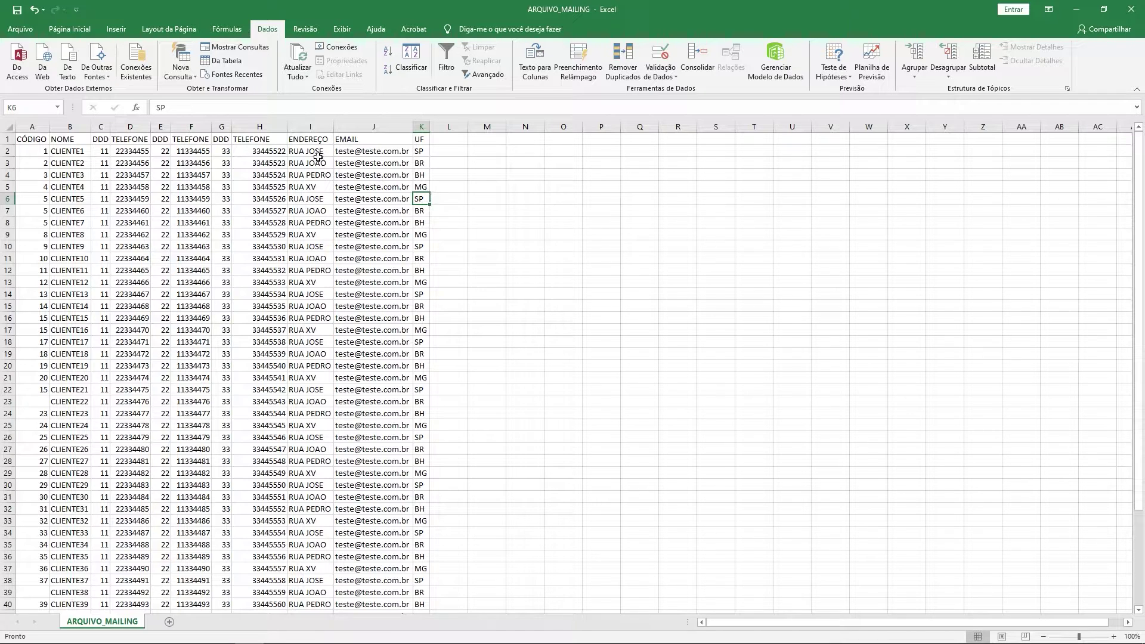
Examine the CÓDIGO, NOME, first DDD and first TELEFONE columns, and check the CÓDIGO cells in rows 23 and 39.
{"action": "left_click", "coordinate": [34, 125]}
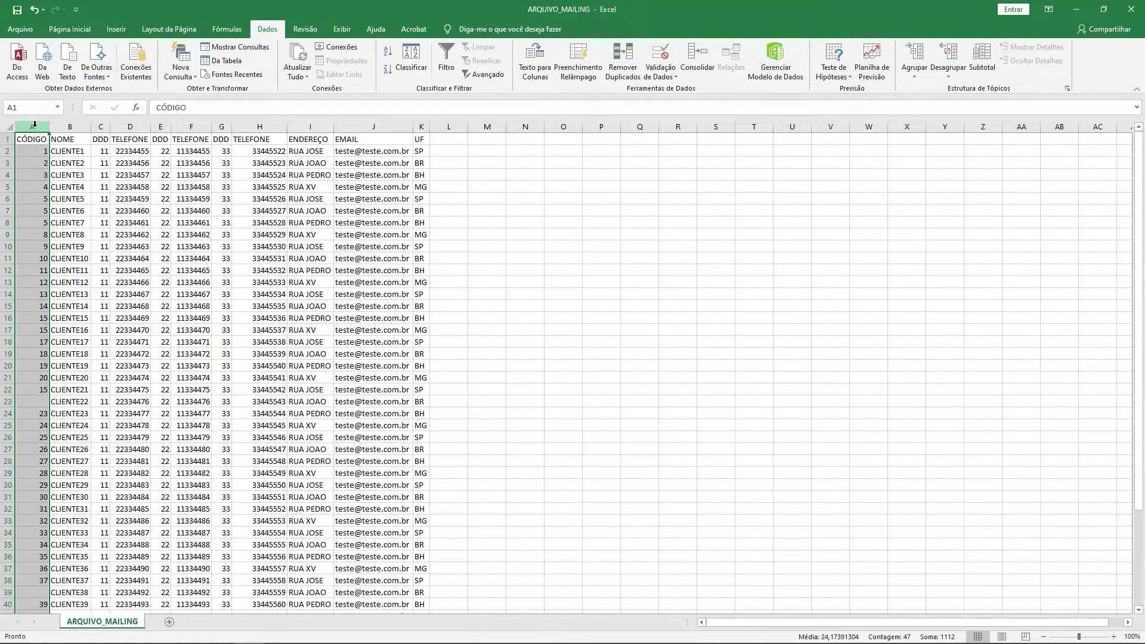
{"action": "left_click", "coordinate": [67, 125]}
{"action": "left_click", "coordinate": [100, 127]}
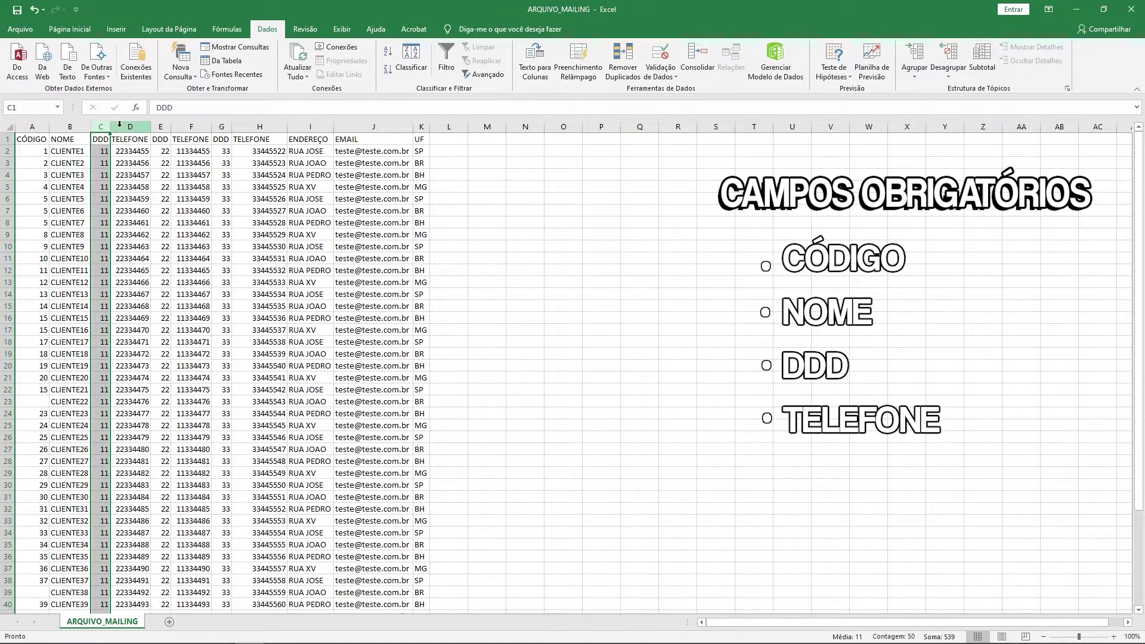
{"action": "left_click", "coordinate": [120, 125]}
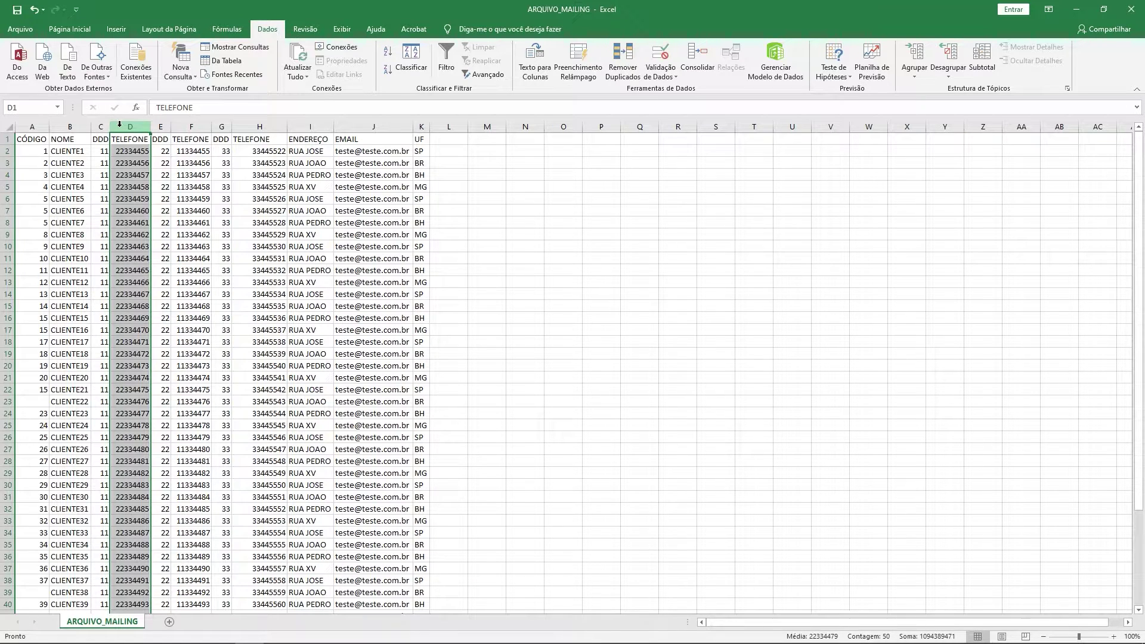
{"action": "left_click", "coordinate": [43, 127]}
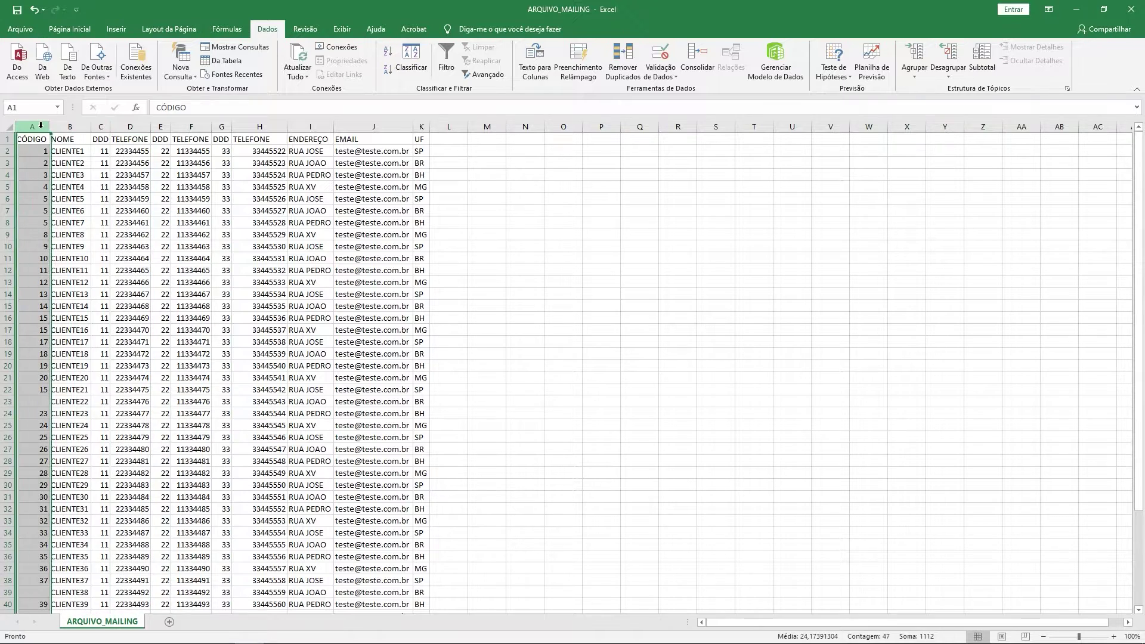
{"action": "left_click", "coordinate": [72, 126]}
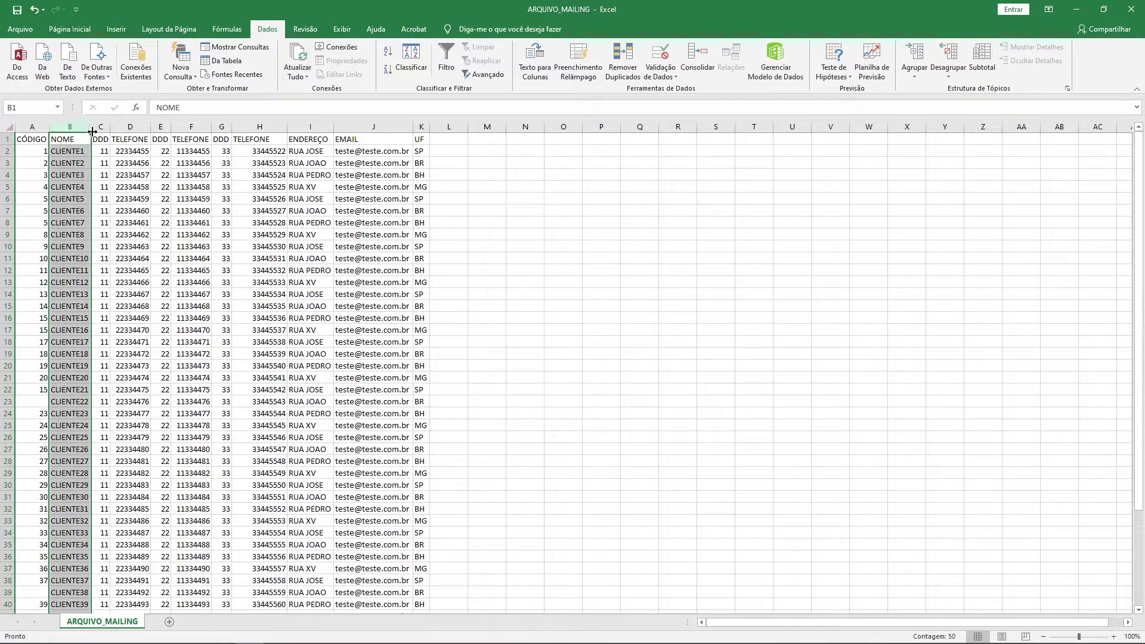
{"action": "left_click", "coordinate": [135, 123]}
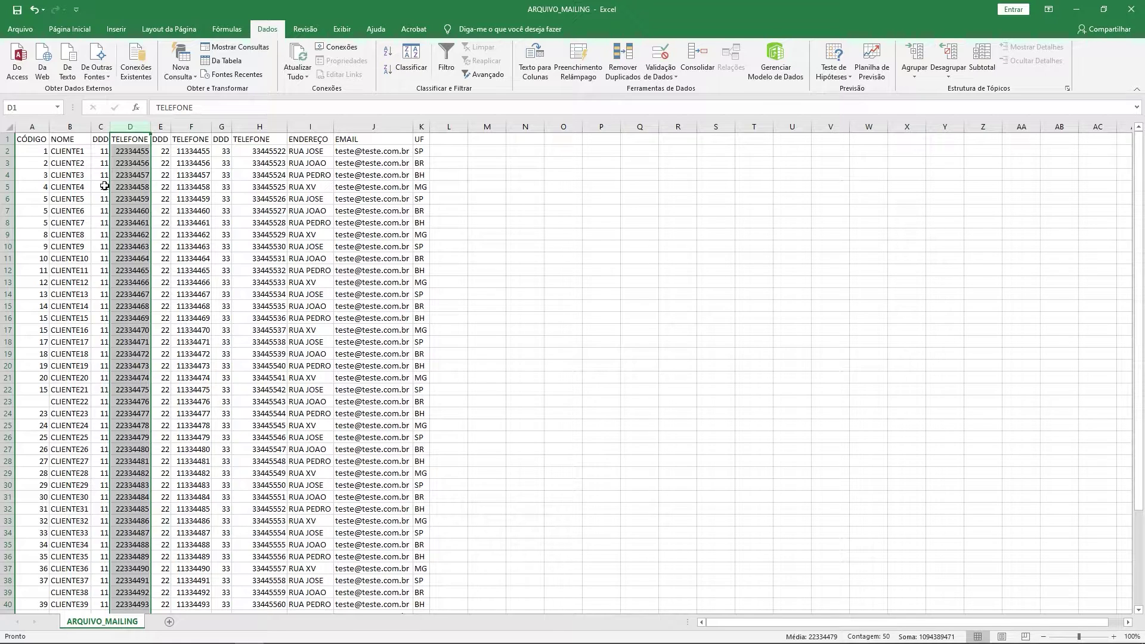
{"action": "left_click", "coordinate": [32, 127]}
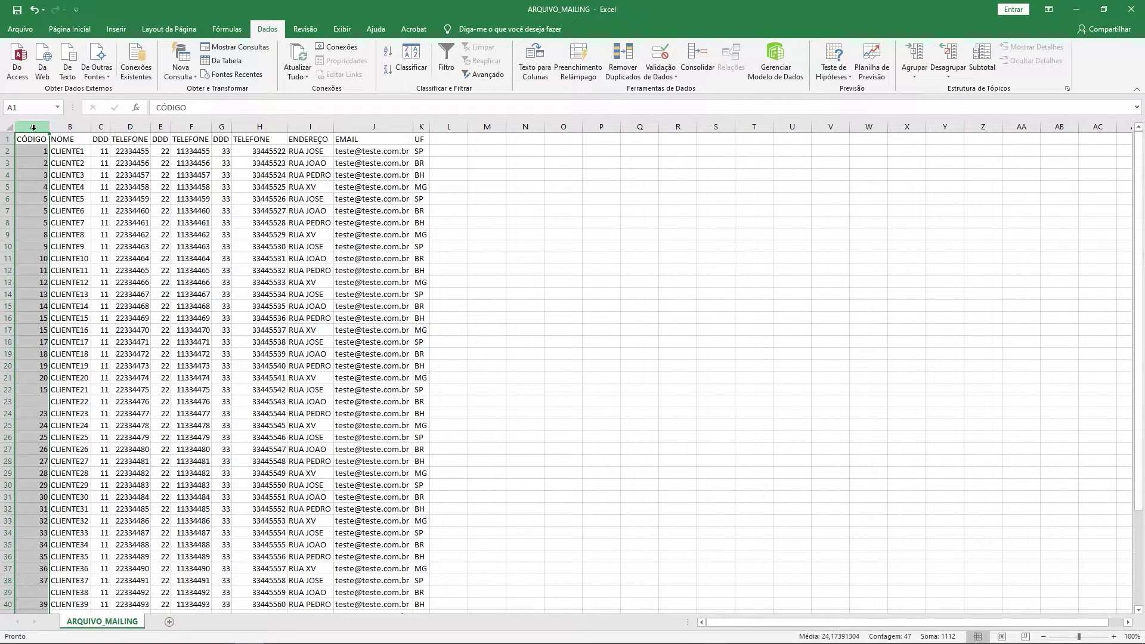
{"action": "left_click", "coordinate": [71, 318]}
{"action": "left_click", "coordinate": [45, 402]}
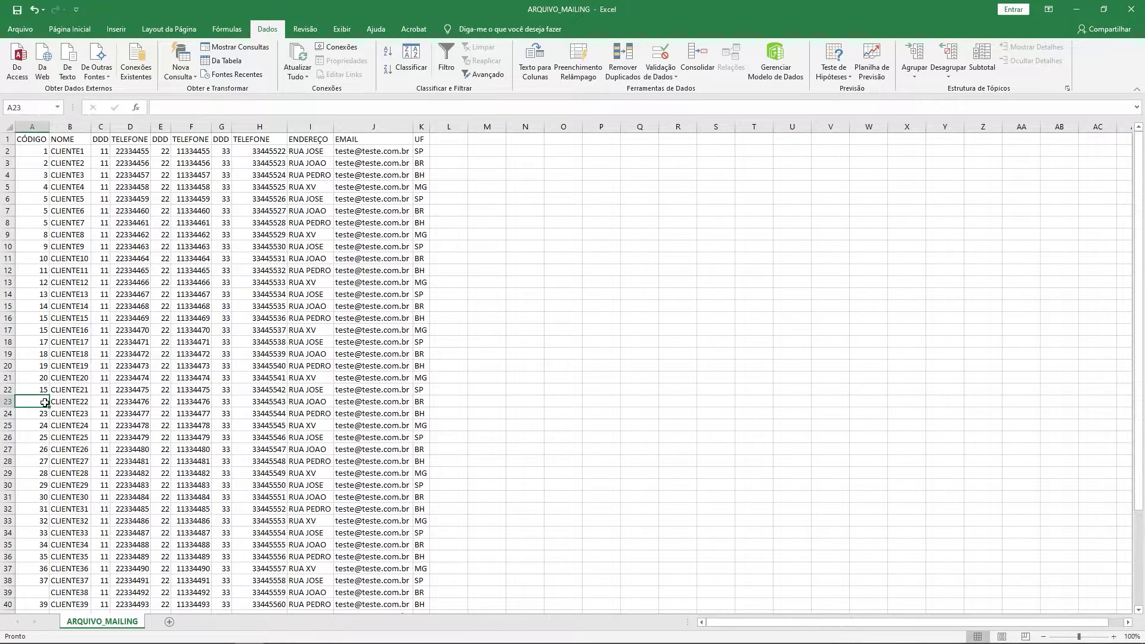
{"action": "left_click", "coordinate": [37, 592]}
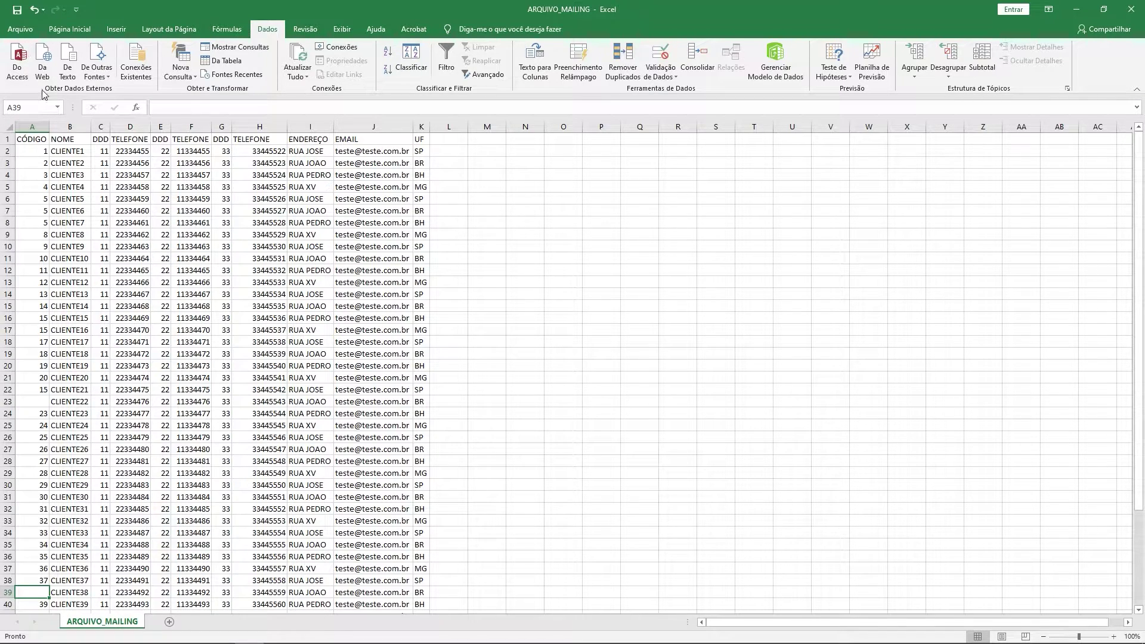
Save the workbook as ARQUIVO_MAILING in CSV (MS-DOS) format in the Área de Trabalho folder, accepting the format's limitations.
{"action": "left_click", "coordinate": [17, 31]}
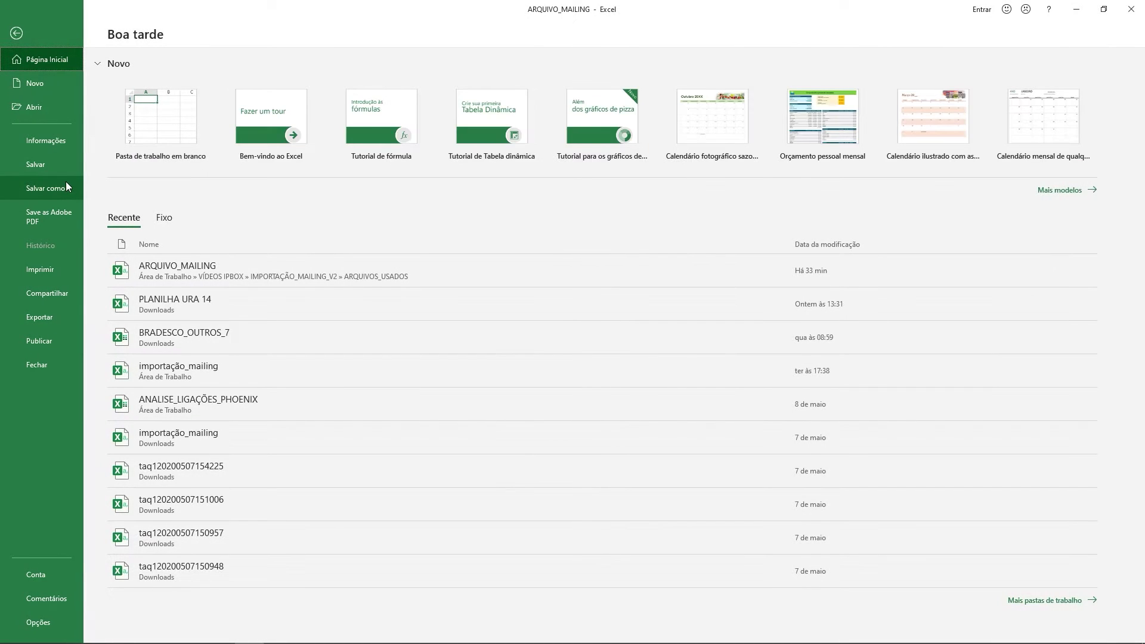
{"action": "left_click", "coordinate": [60, 186]}
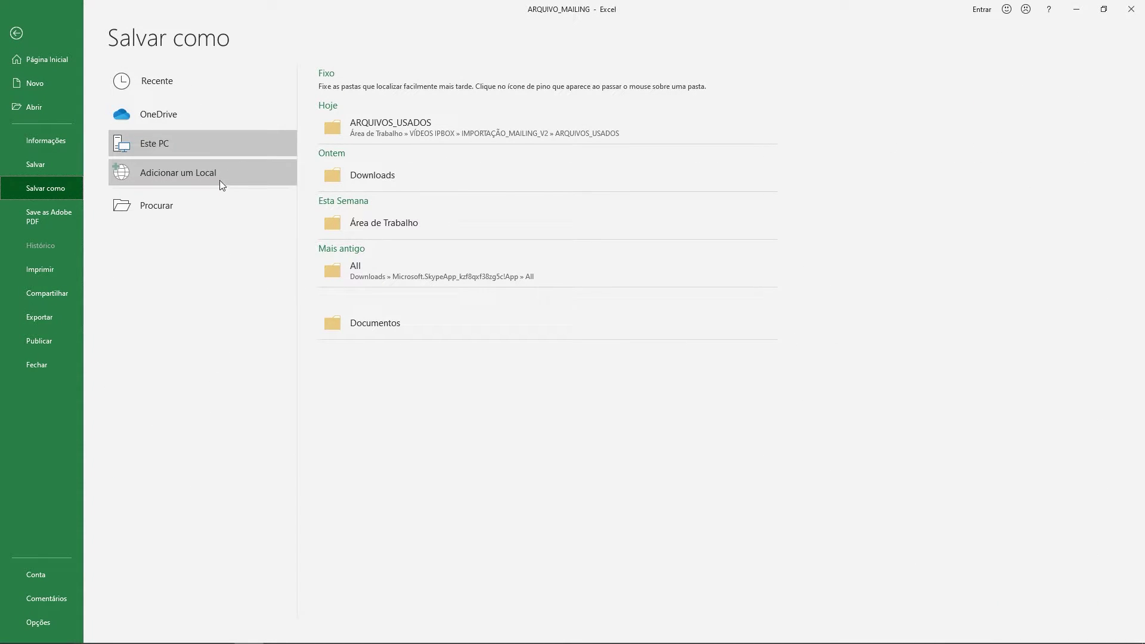
{"action": "left_click", "coordinate": [224, 145]}
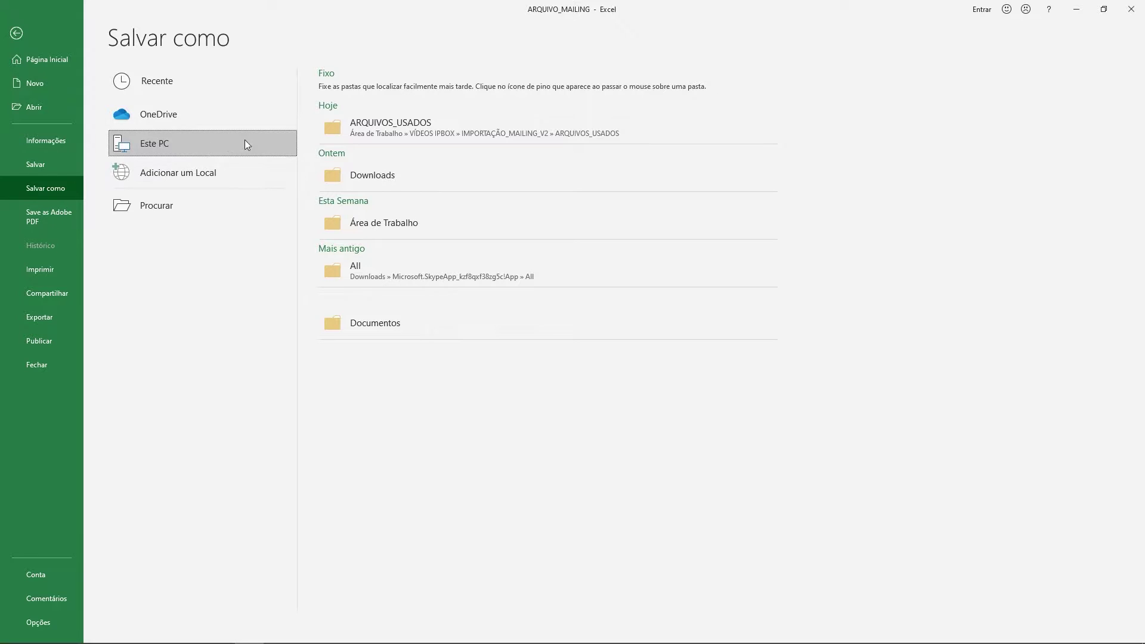
{"action": "left_click", "coordinate": [361, 225]}
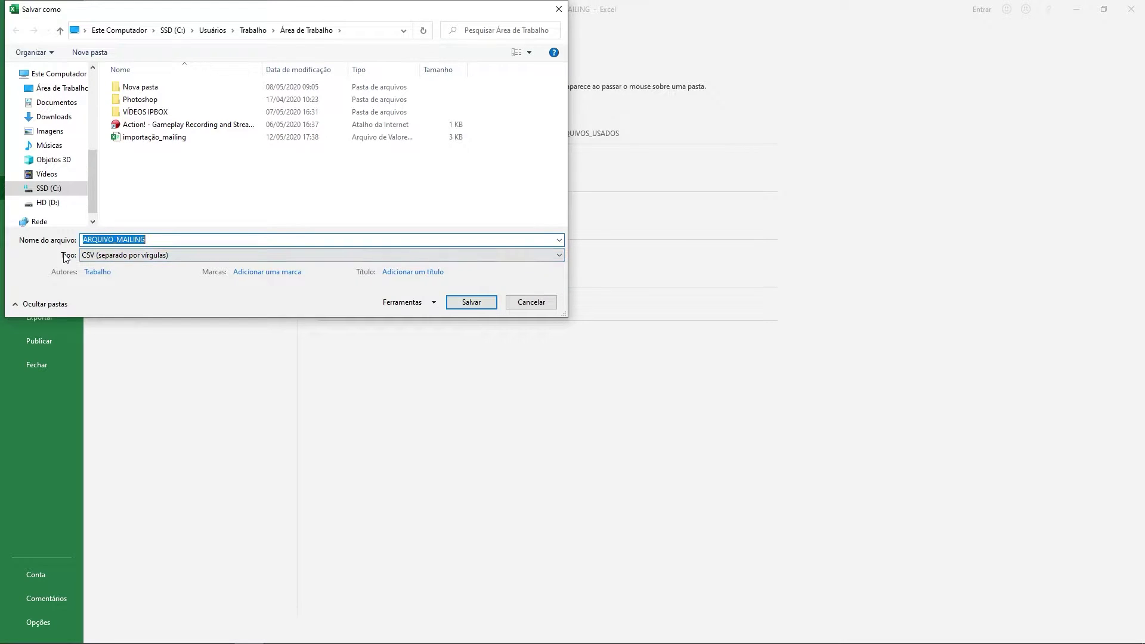
{"action": "left_click", "coordinate": [108, 257]}
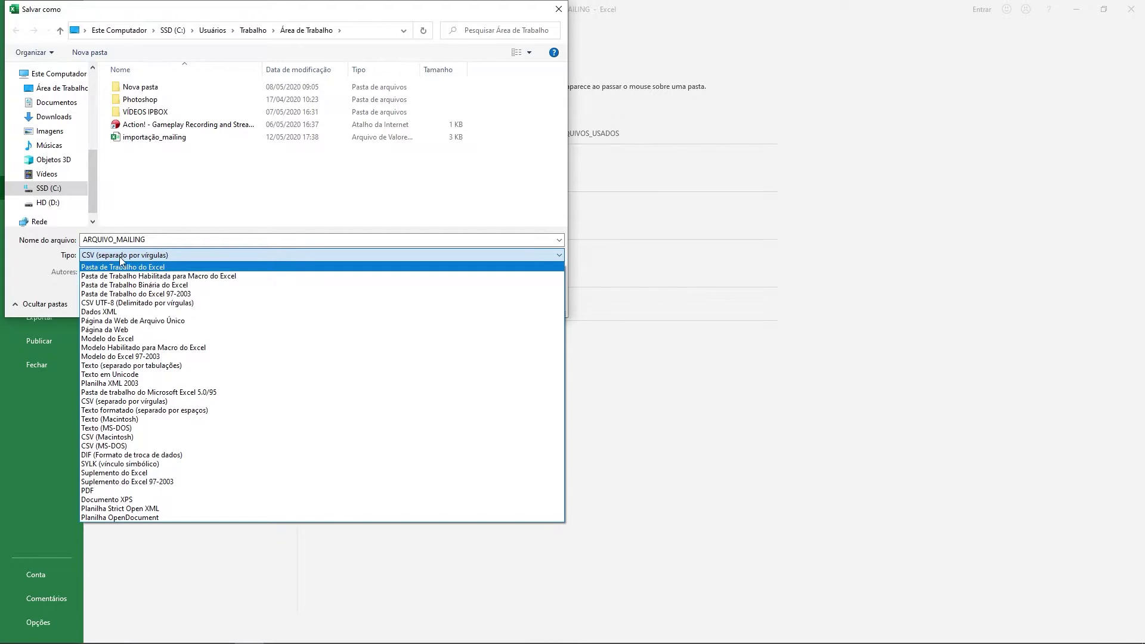
{"action": "left_click", "coordinate": [101, 446]}
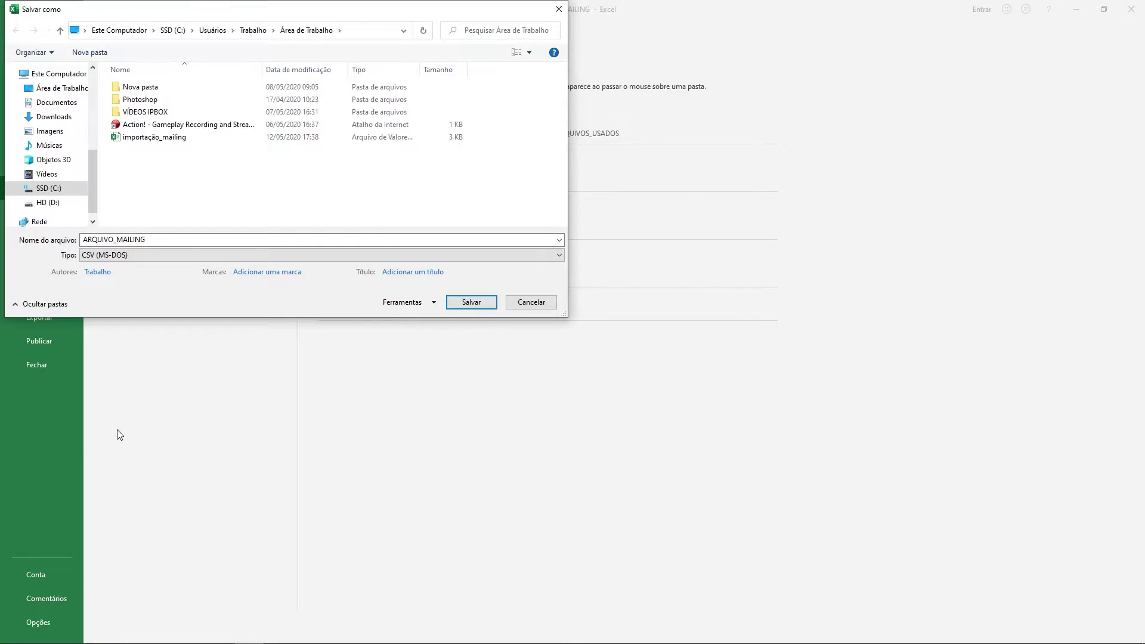
{"action": "left_click", "coordinate": [471, 303]}
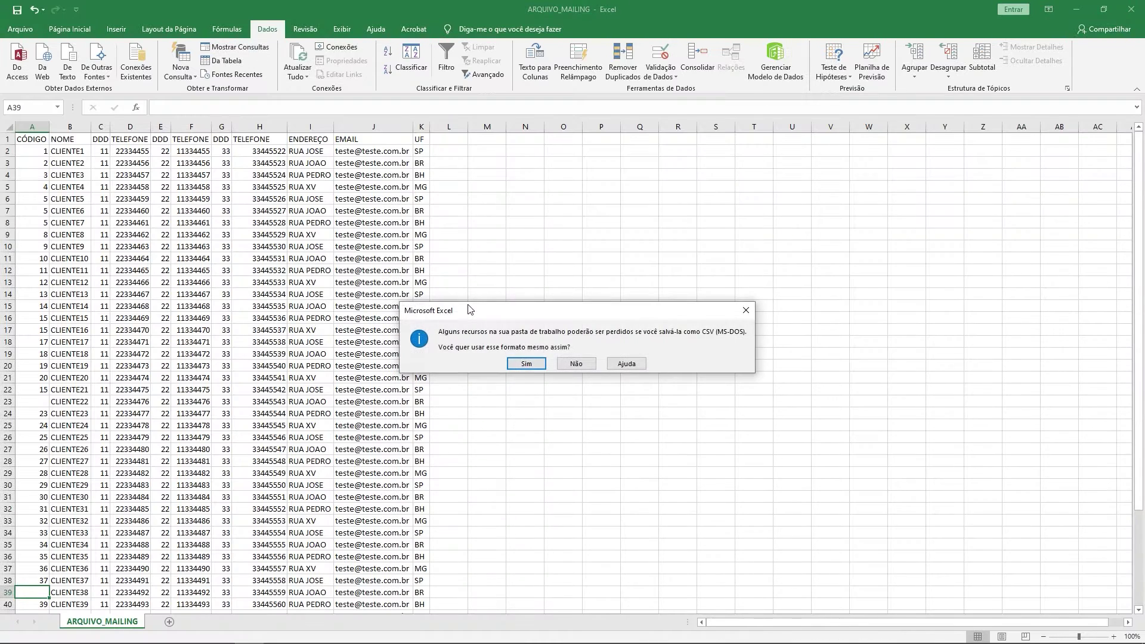
{"action": "left_click", "coordinate": [524, 361]}
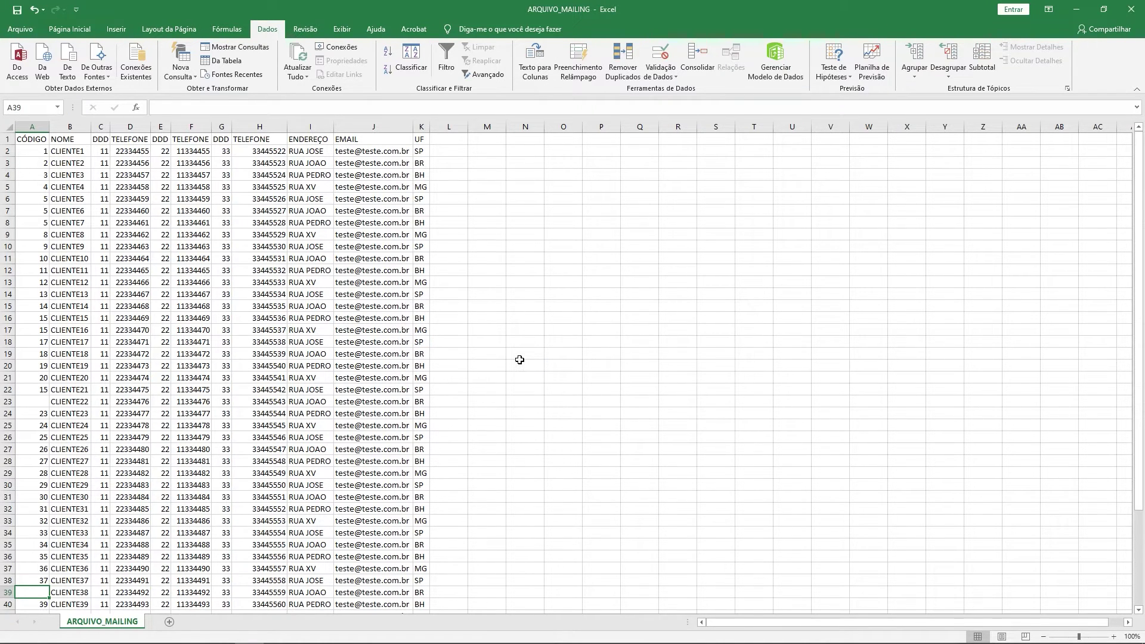
{"action": "left_click", "coordinate": [508, 276]}
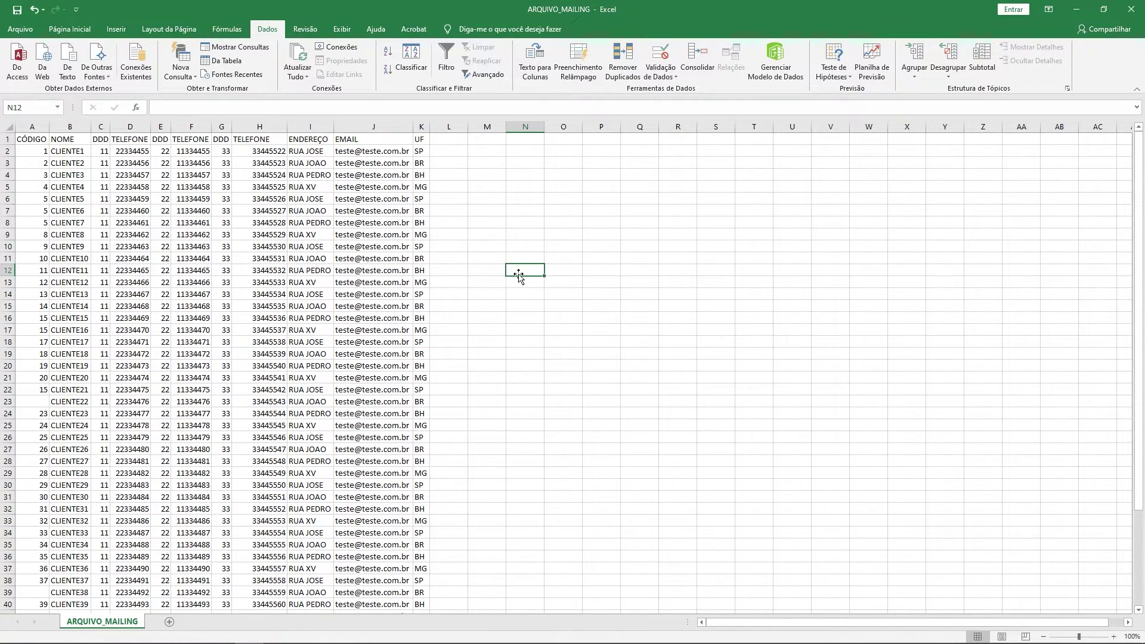
Switch to IPBoX and choose ARQUIVO_MAILING from Área de Trabalho as the file for the prospect import.
{"action": "left_click", "coordinate": [1077, 9]}
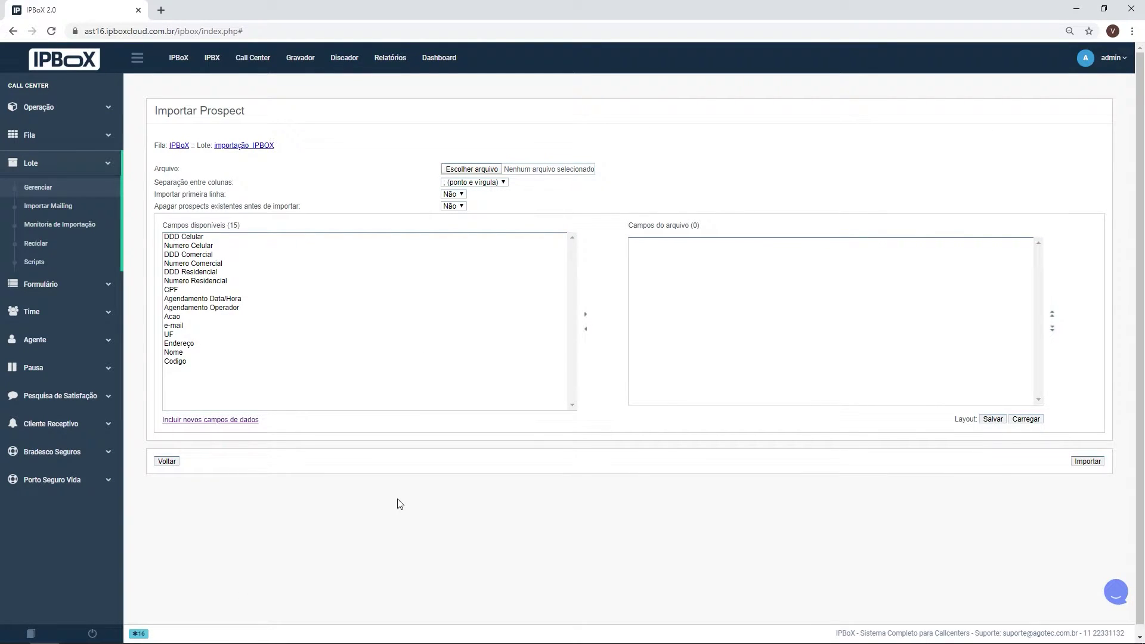
{"action": "left_click_drag", "start_coordinate": [154, 168], "coordinate": [178, 169]}
{"action": "left_click", "coordinate": [387, 176]}
{"action": "left_click", "coordinate": [467, 171]}
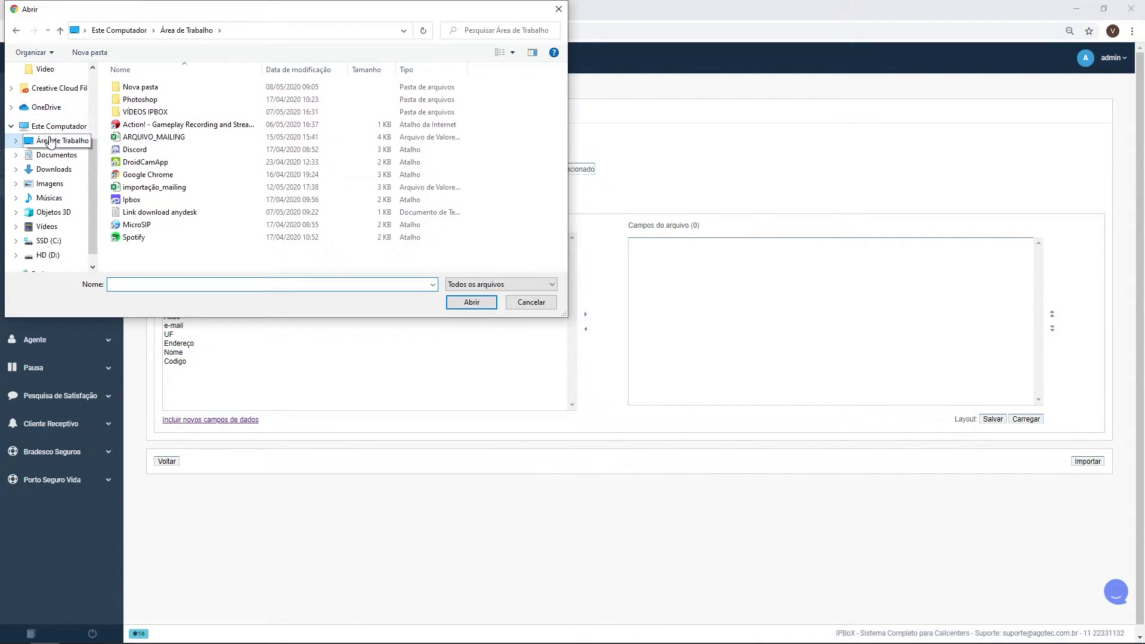
{"action": "left_click", "coordinate": [71, 140]}
{"action": "left_click", "coordinate": [169, 137]}
{"action": "left_click", "coordinate": [471, 303]}
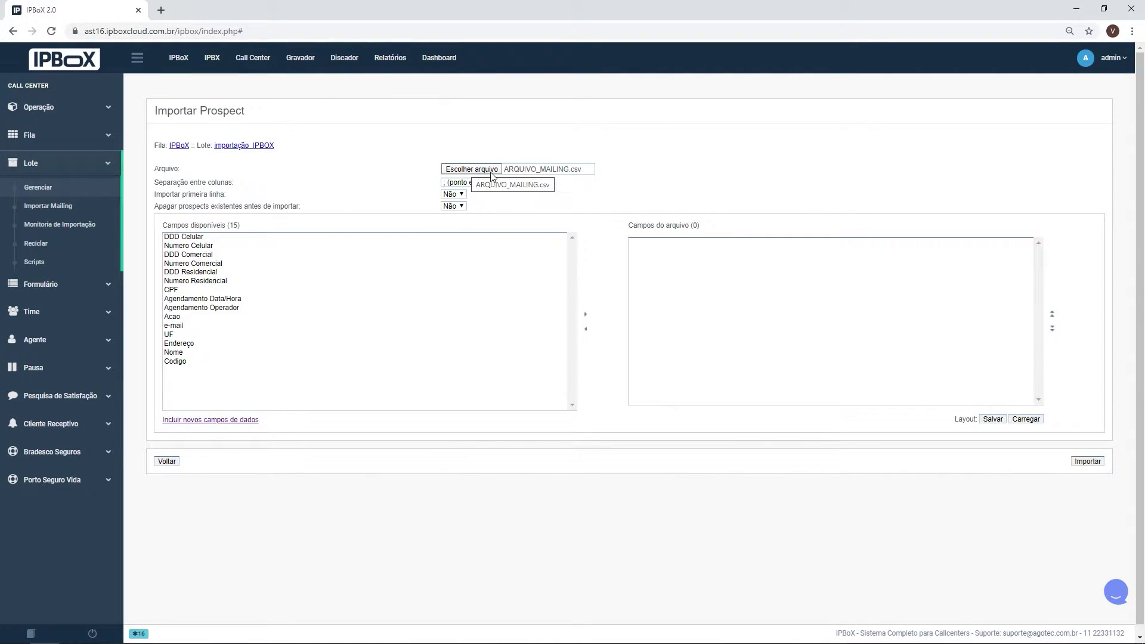
Keep ; (ponto e vírgula) as the column separator for the prospect import.
{"action": "left_click_drag", "start_coordinate": [155, 181], "coordinate": [229, 182]}
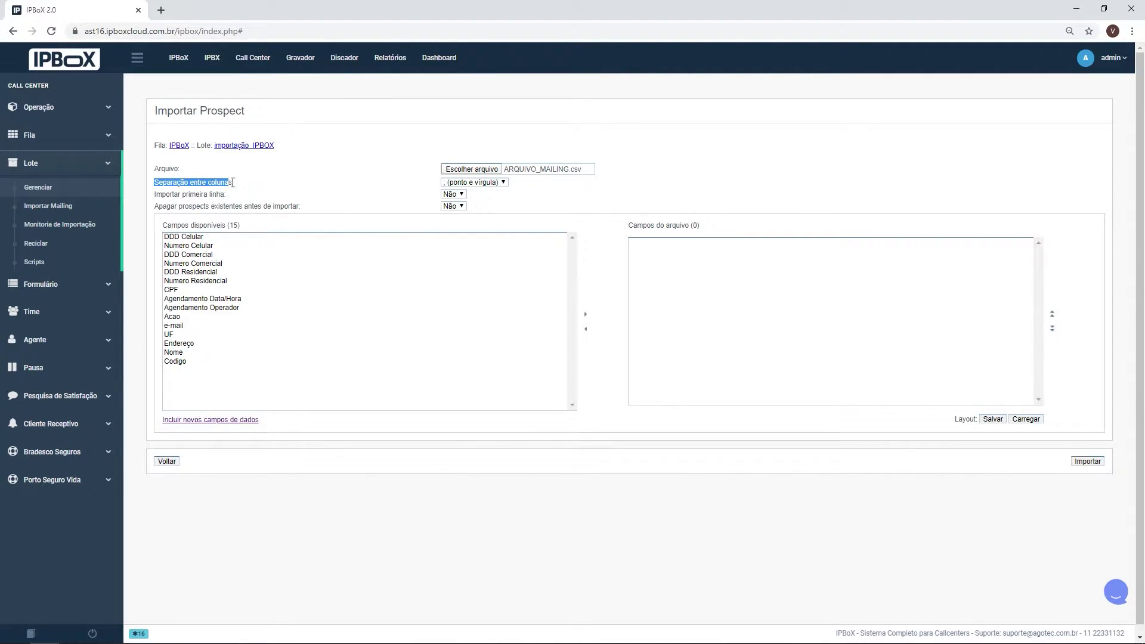
{"action": "left_click", "coordinate": [462, 182]}
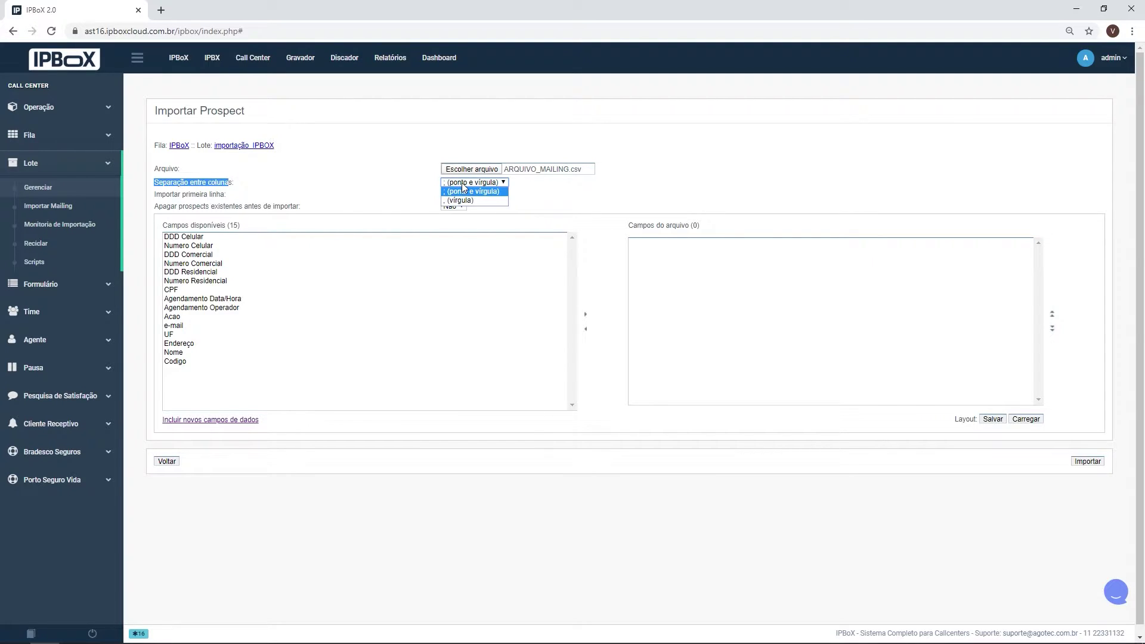
{"action": "left_click", "coordinate": [463, 184]}
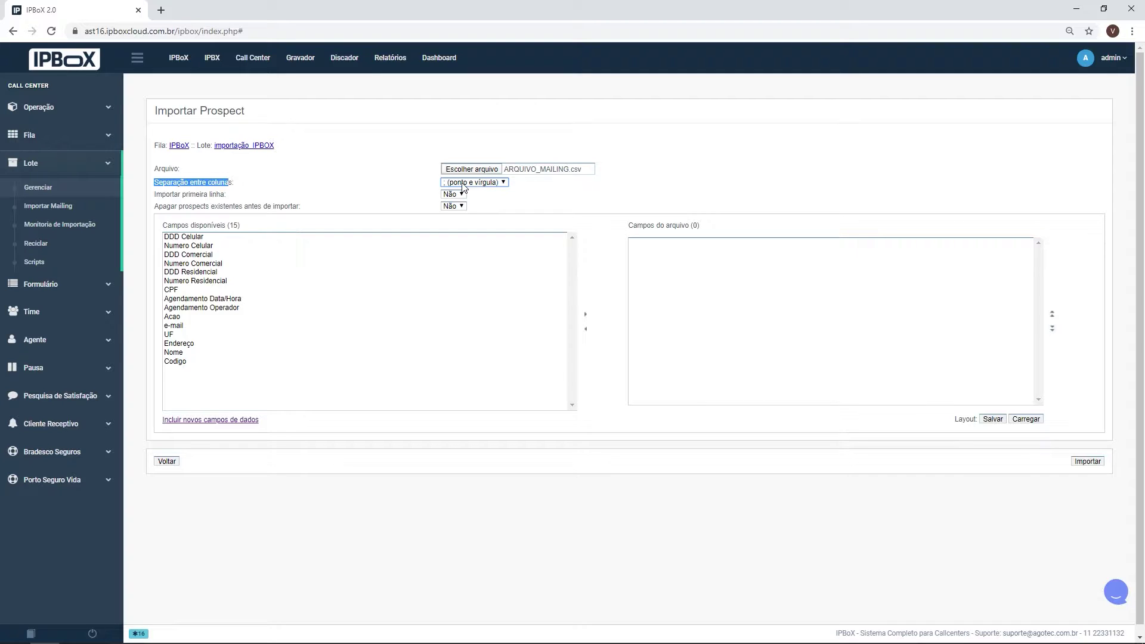
Set the option to delete existing prospects before importing to Sim.
{"action": "left_click", "coordinate": [184, 206]}
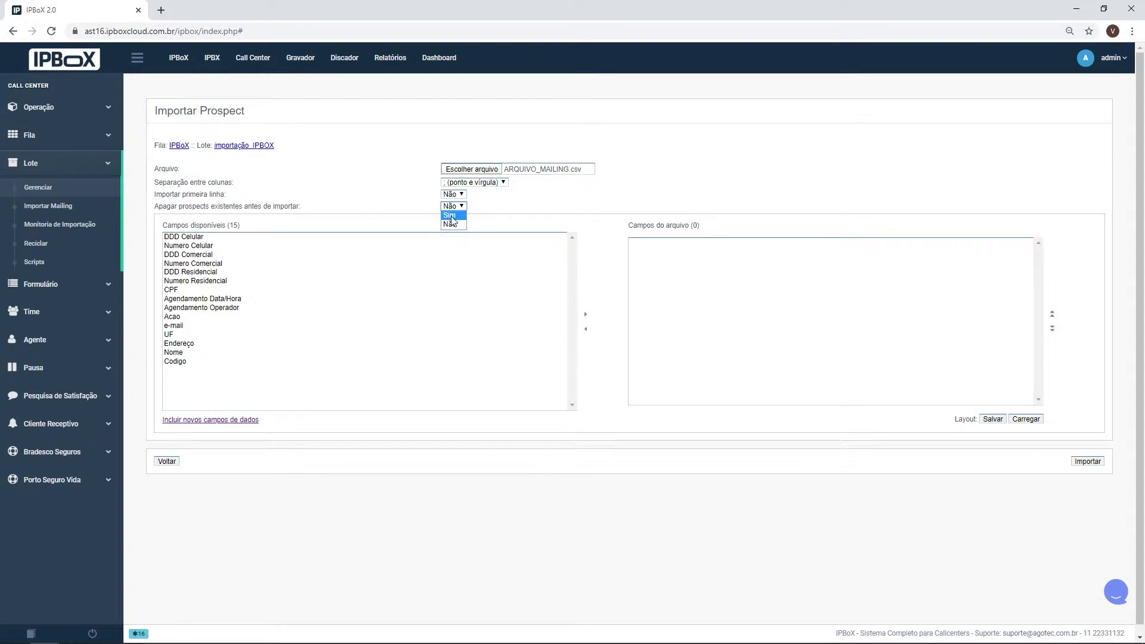
{"action": "left_click", "coordinate": [404, 210]}
{"action": "left_click", "coordinate": [466, 208]}
{"action": "left_click", "coordinate": [466, 208]}
{"action": "left_click_drag", "start_coordinate": [312, 206], "coordinate": [155, 169]}
{"action": "left_click", "coordinate": [284, 183]}
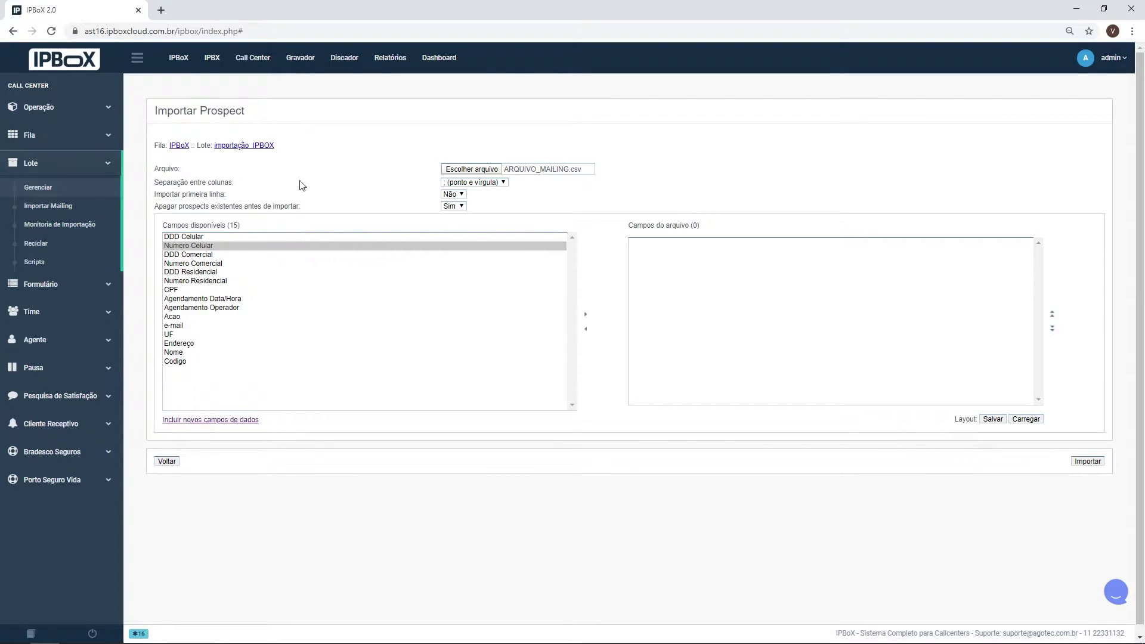
Place the IPBoX import page beside the ARQUIVO_MAILING spreadsheet and match the Codigo field with the CÓDIGO column.
{"action": "key", "text": "super+Left"}
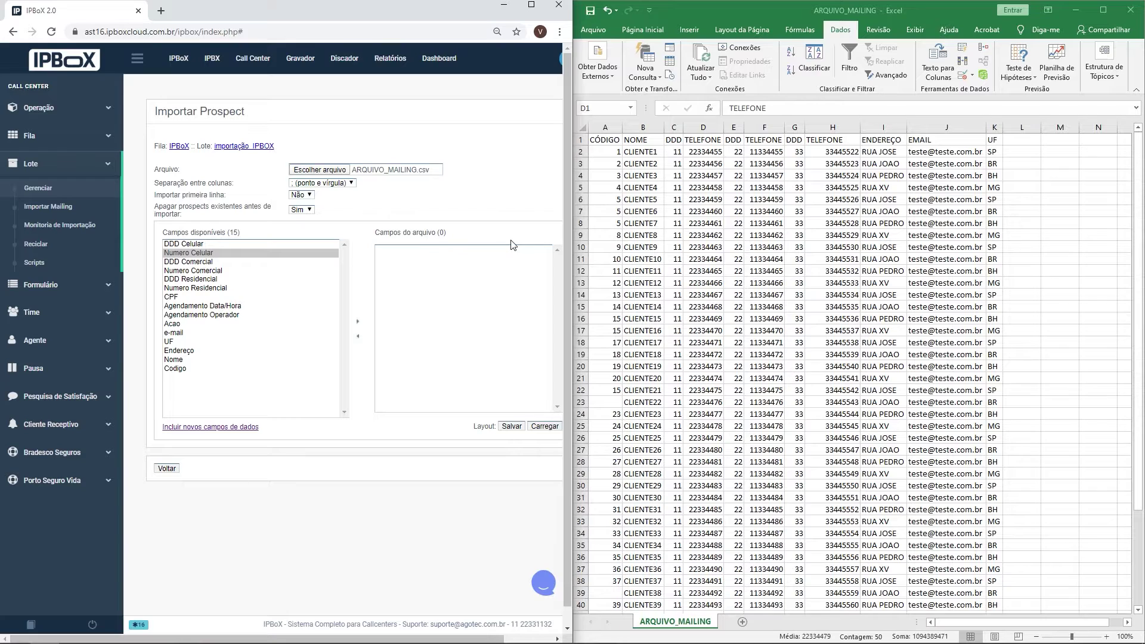
{"action": "left_click", "coordinate": [221, 368]}
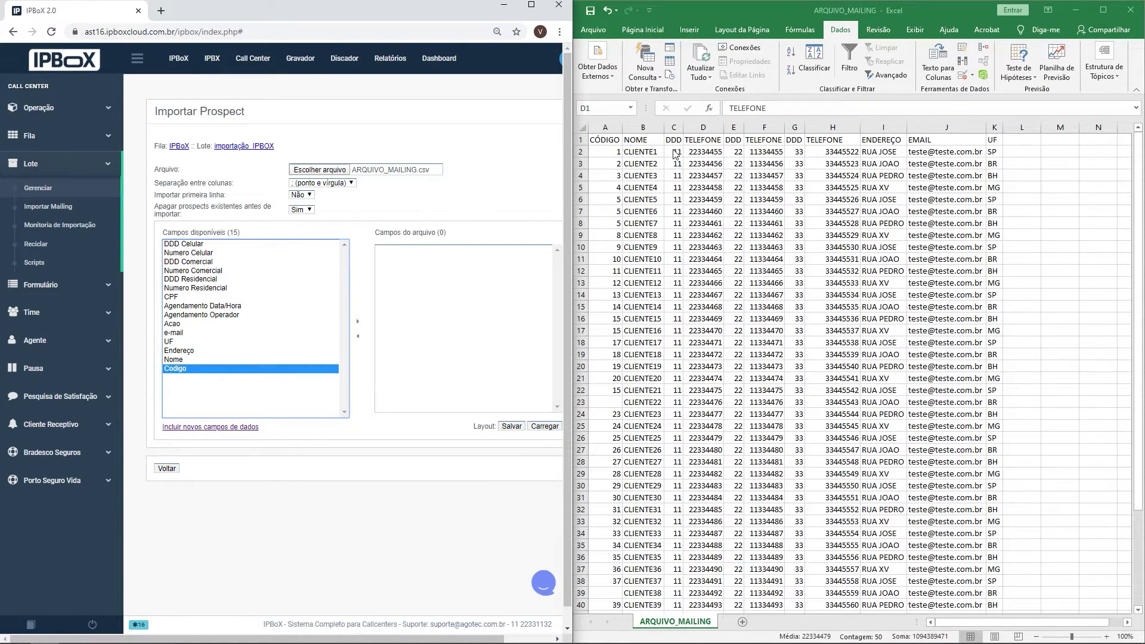
{"action": "left_click", "coordinate": [618, 131]}
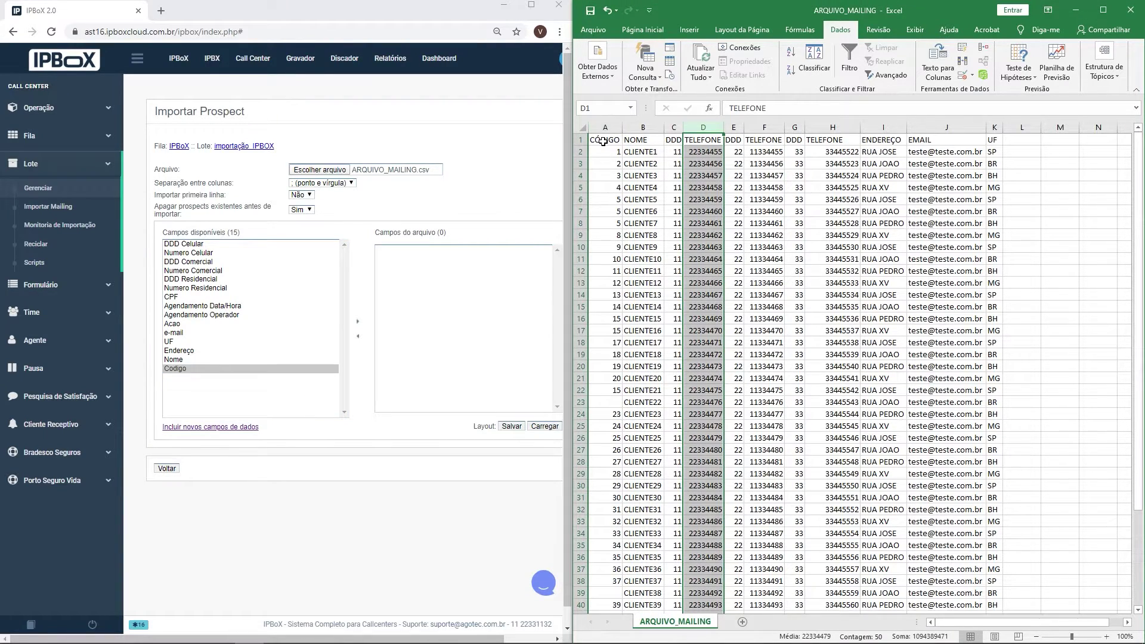
{"action": "left_click", "coordinate": [605, 141]}
Add Codigo and Nome, in that order, as the first two fields of the import file.
{"action": "left_click", "coordinate": [187, 369]}
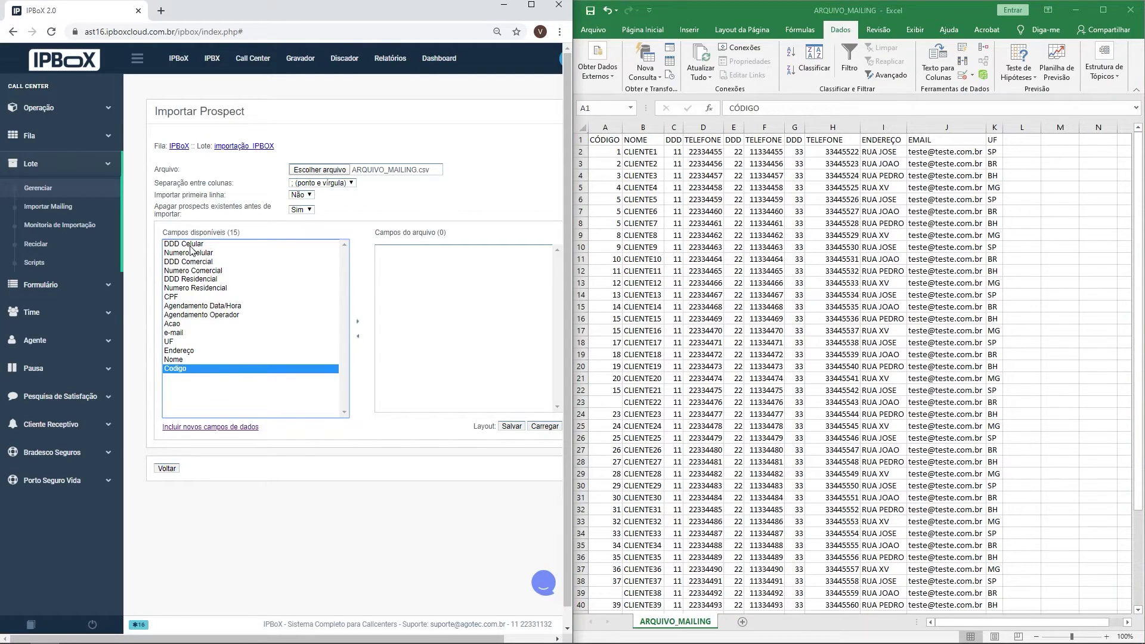
{"action": "double_click", "coordinate": [185, 369]}
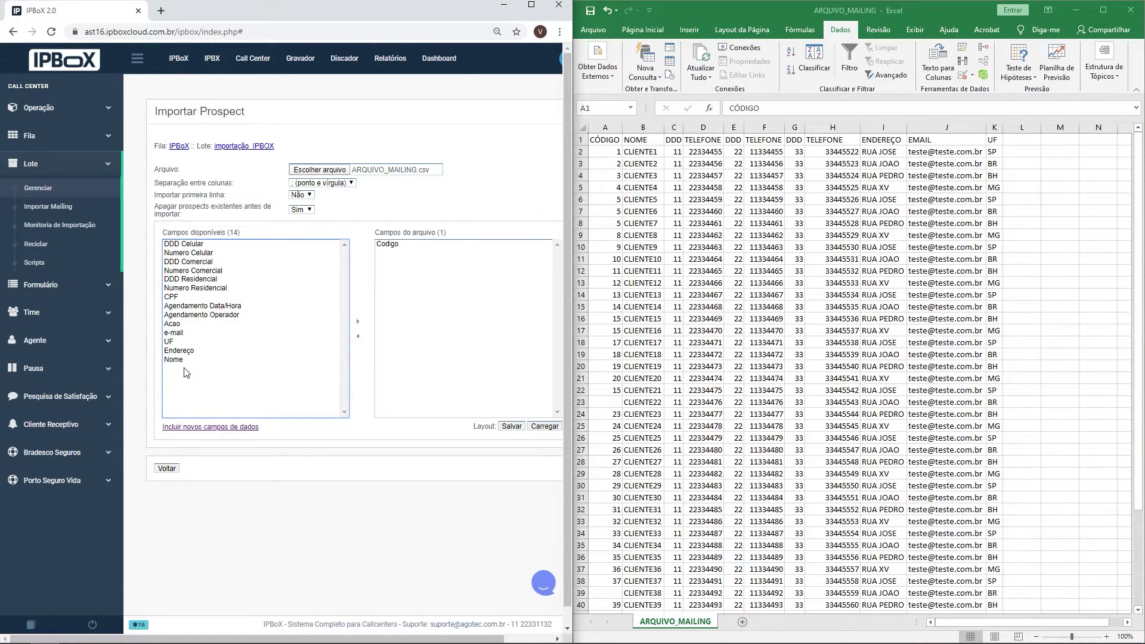
{"action": "double_click", "coordinate": [395, 246]}
{"action": "left_click", "coordinate": [187, 369]}
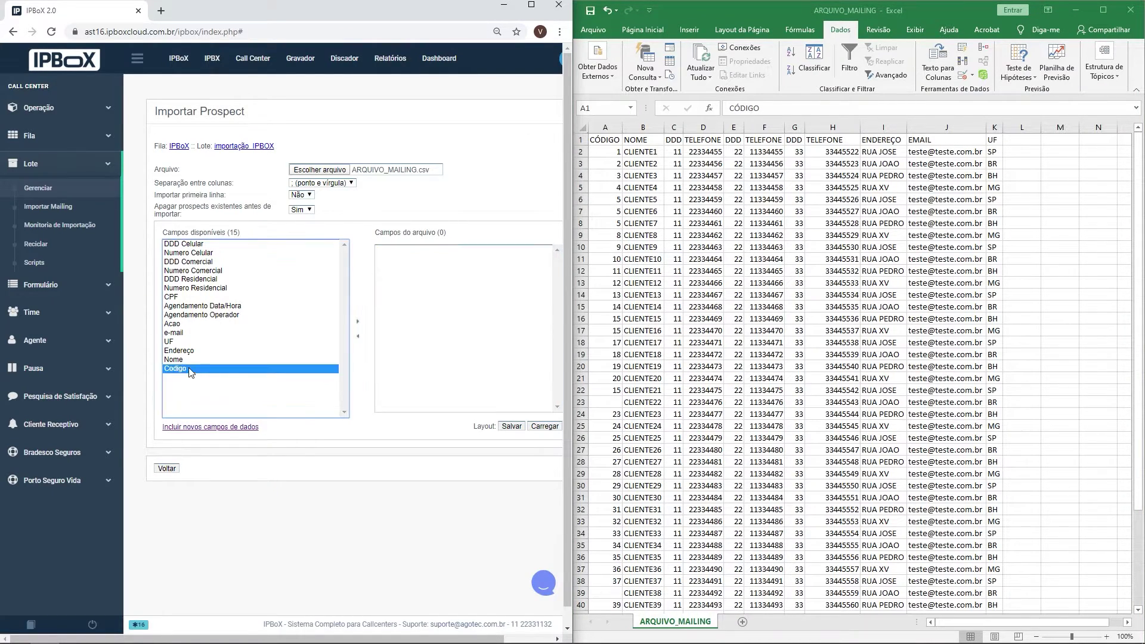
{"action": "left_click", "coordinate": [358, 325]}
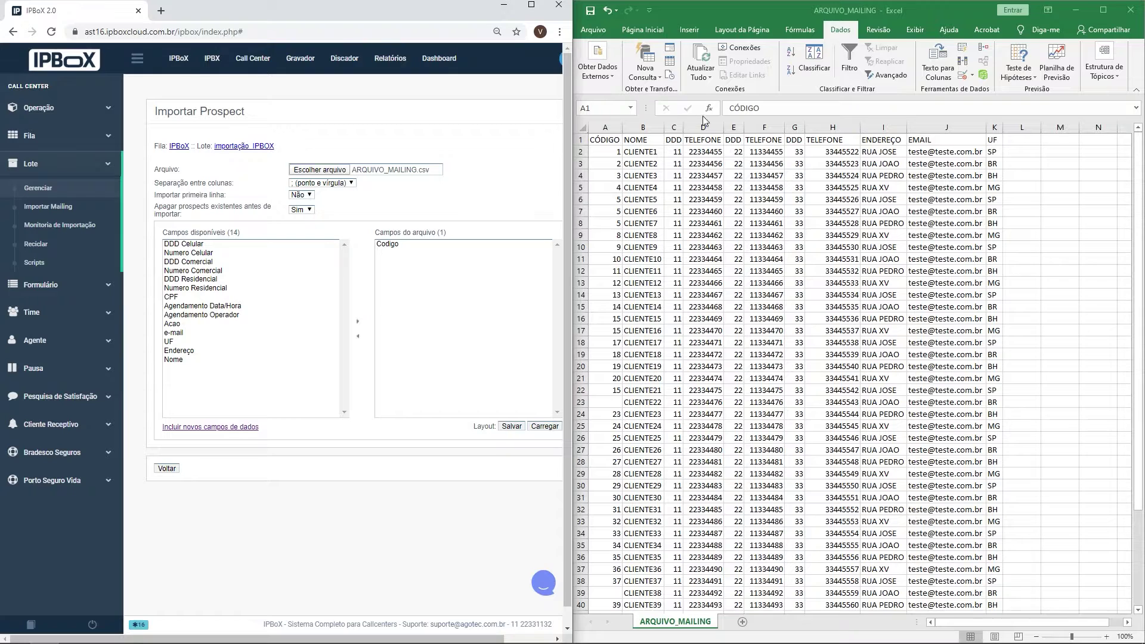
{"action": "left_click", "coordinate": [605, 143]}
{"action": "double_click", "coordinate": [191, 361]}
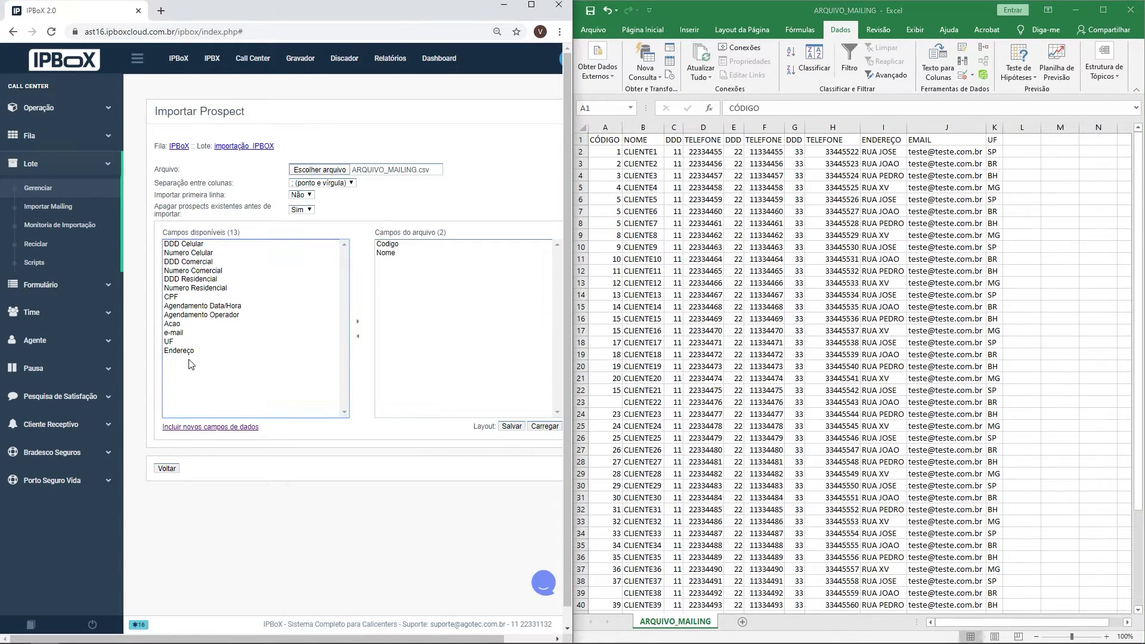
Examine the spreadsheet's DDD columns and the available DDD and number fields for Celular, Comercial and Residencial.
{"action": "left_click", "coordinate": [674, 139]}
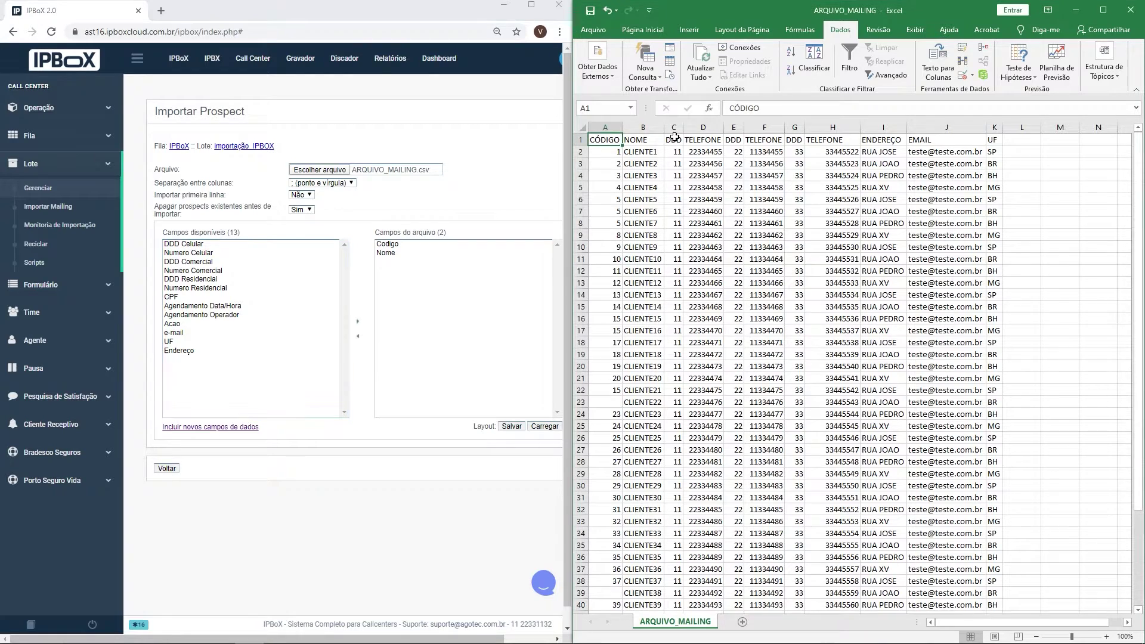
{"action": "left_click", "coordinate": [733, 136]}
{"action": "left_click", "coordinate": [798, 139]}
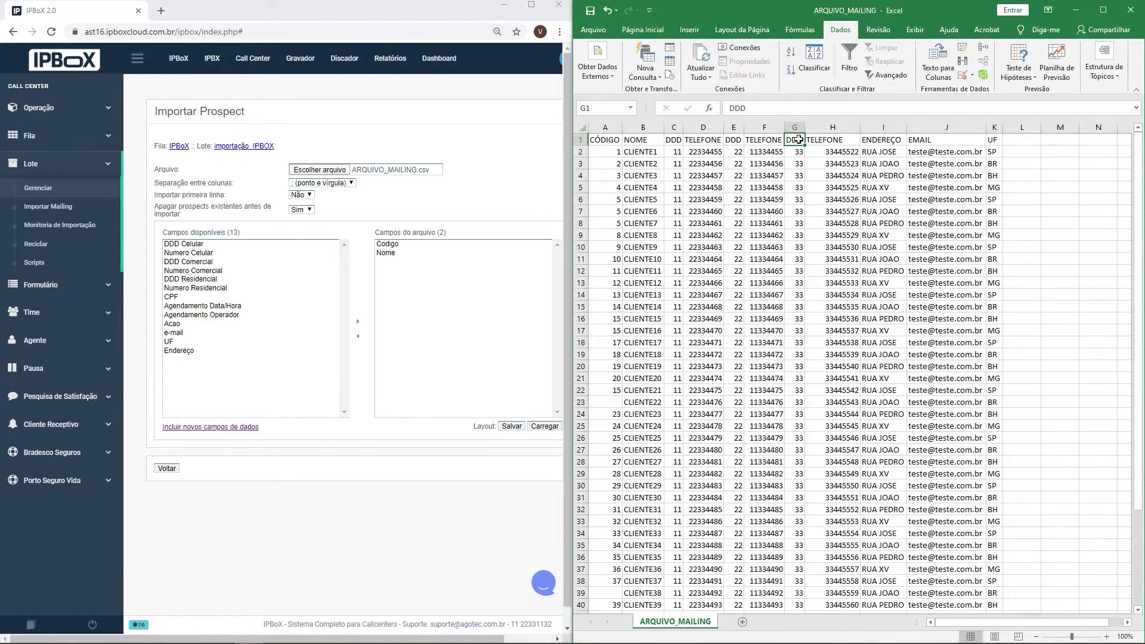
{"action": "left_click", "coordinate": [198, 244]}
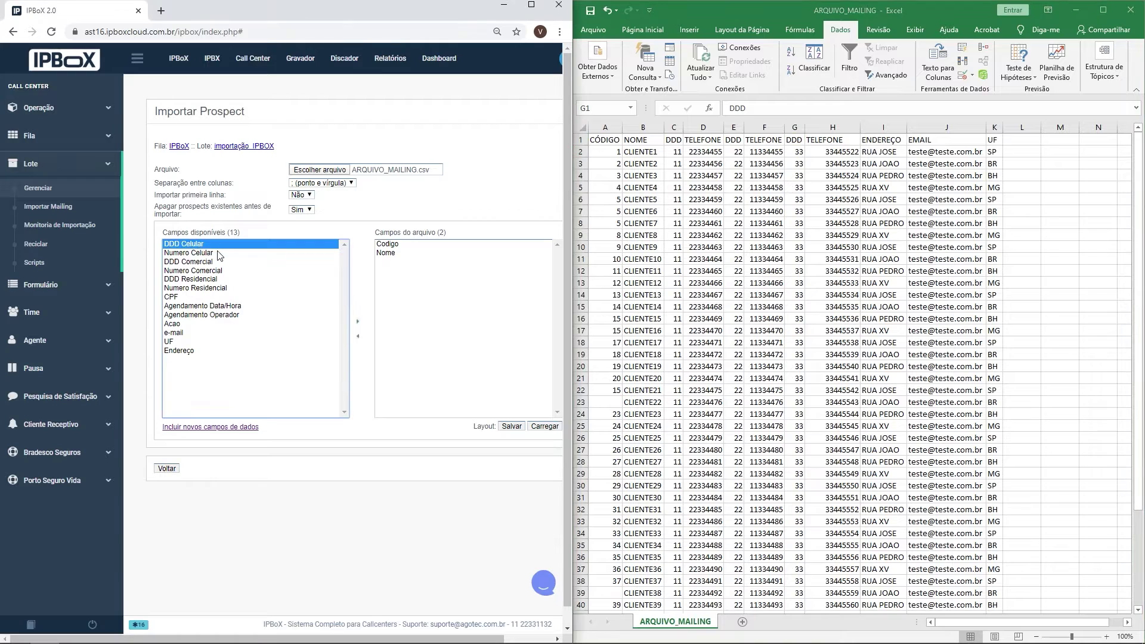
{"action": "left_click", "coordinate": [198, 254]}
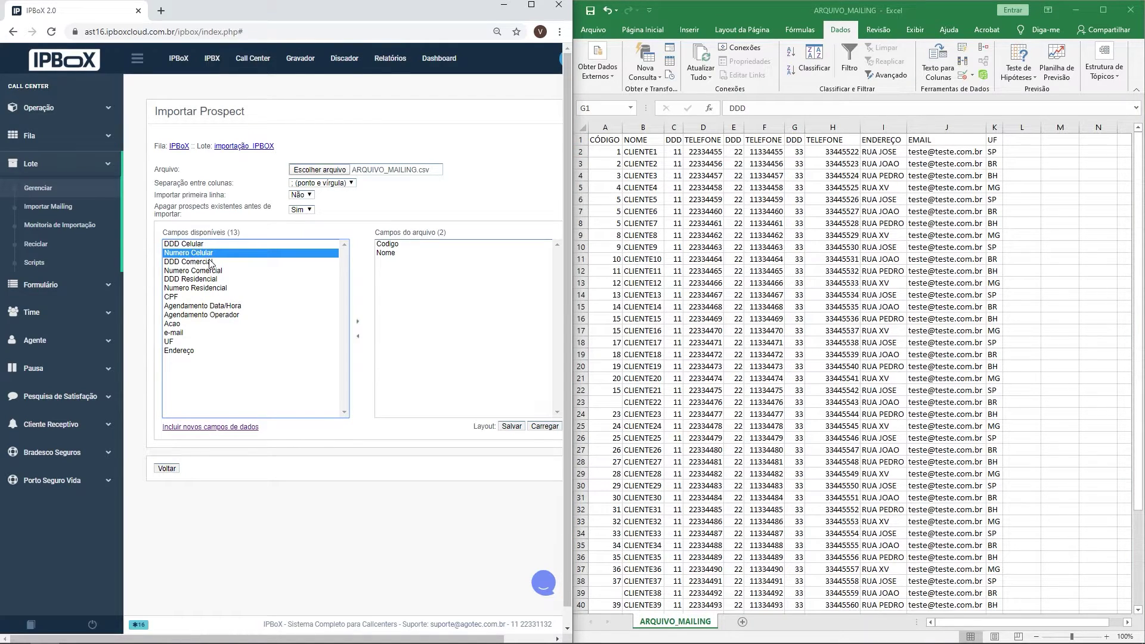
{"action": "left_click", "coordinate": [210, 261]}
{"action": "left_click", "coordinate": [207, 271]}
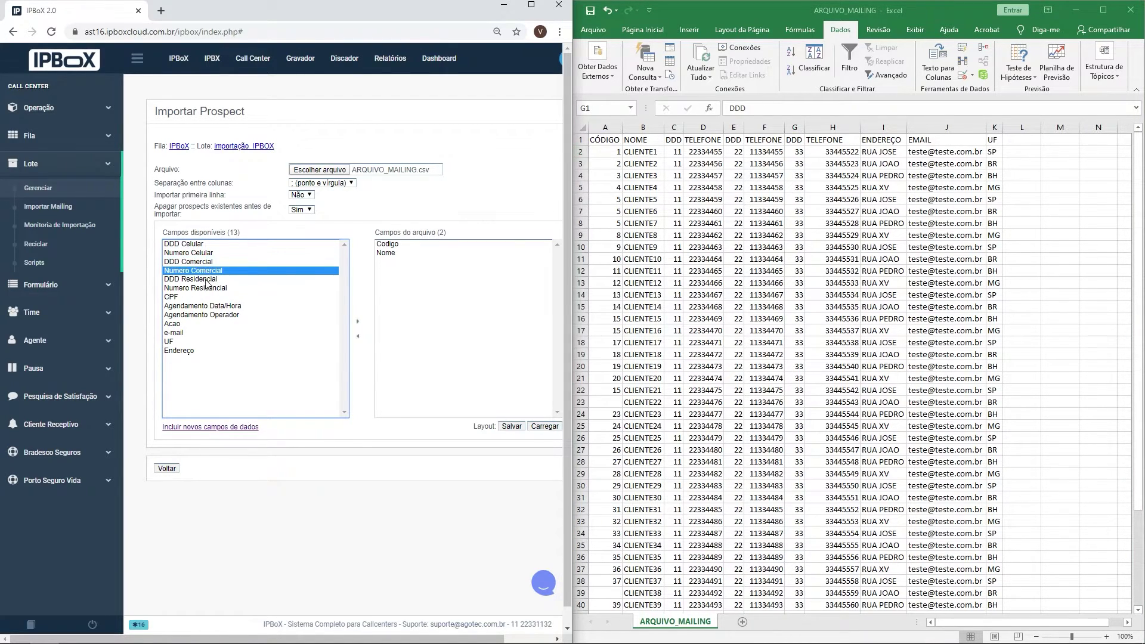
{"action": "left_click", "coordinate": [194, 279]}
{"action": "left_click", "coordinate": [199, 289]}
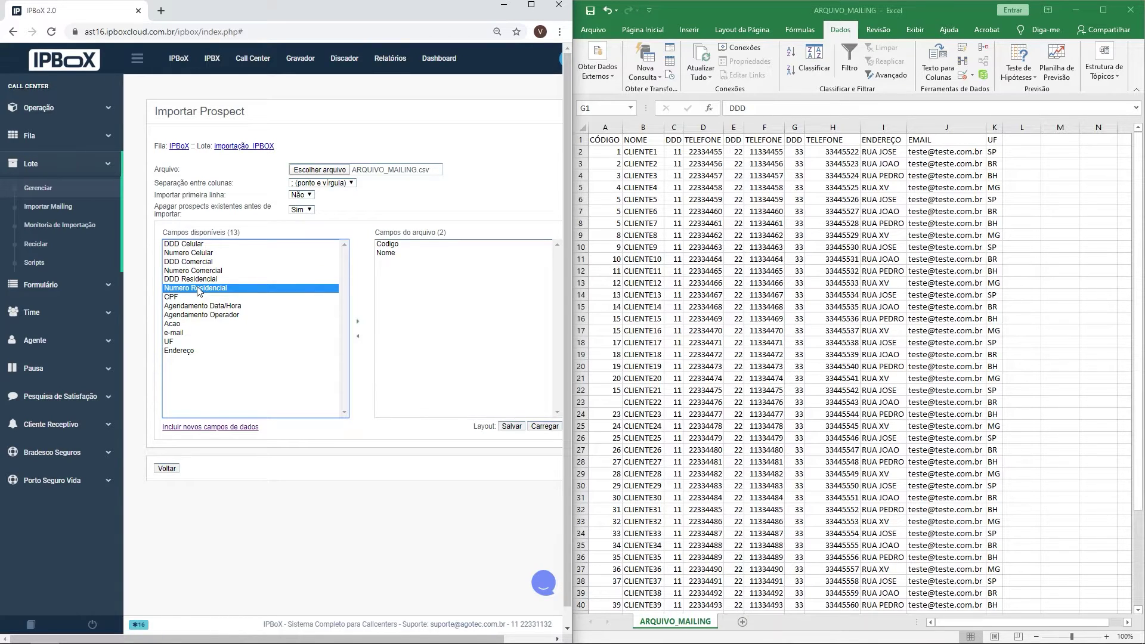
Add DDD Celular and Numero Celular to the file fields three times in alternation, one pair per phone in the spreadsheet.
{"action": "double_click", "coordinate": [196, 245]}
{"action": "left_click", "coordinate": [206, 254]}
{"action": "double_click", "coordinate": [205, 254]}
{"action": "double_click", "coordinate": [200, 244]}
{"action": "double_click", "coordinate": [205, 253]}
{"action": "double_click", "coordinate": [201, 245]}
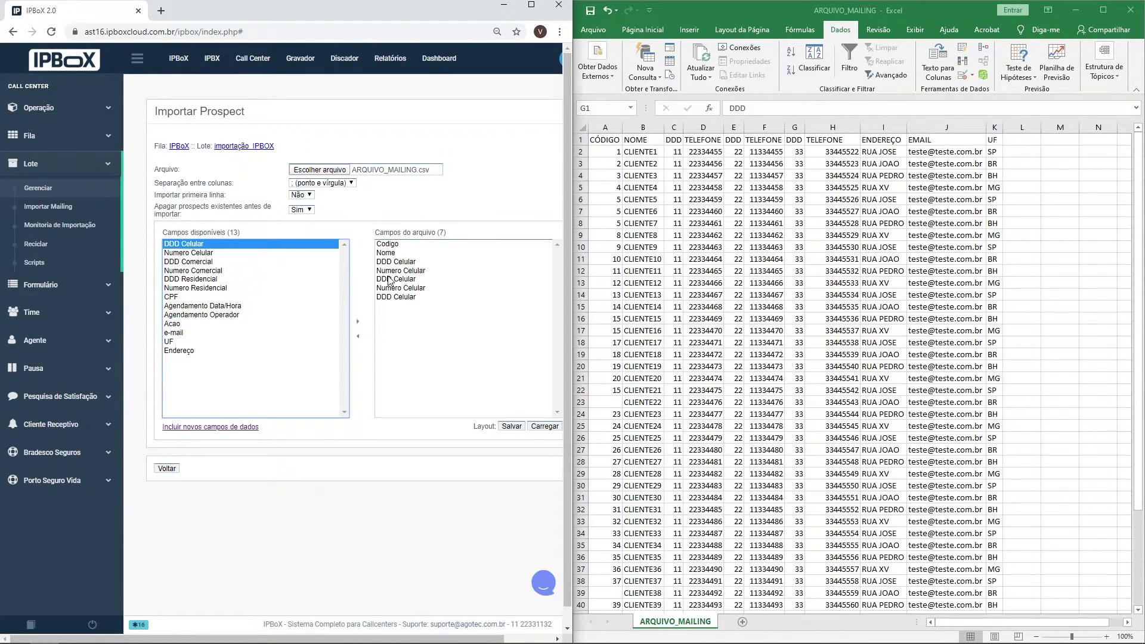
{"action": "double_click", "coordinate": [197, 254]}
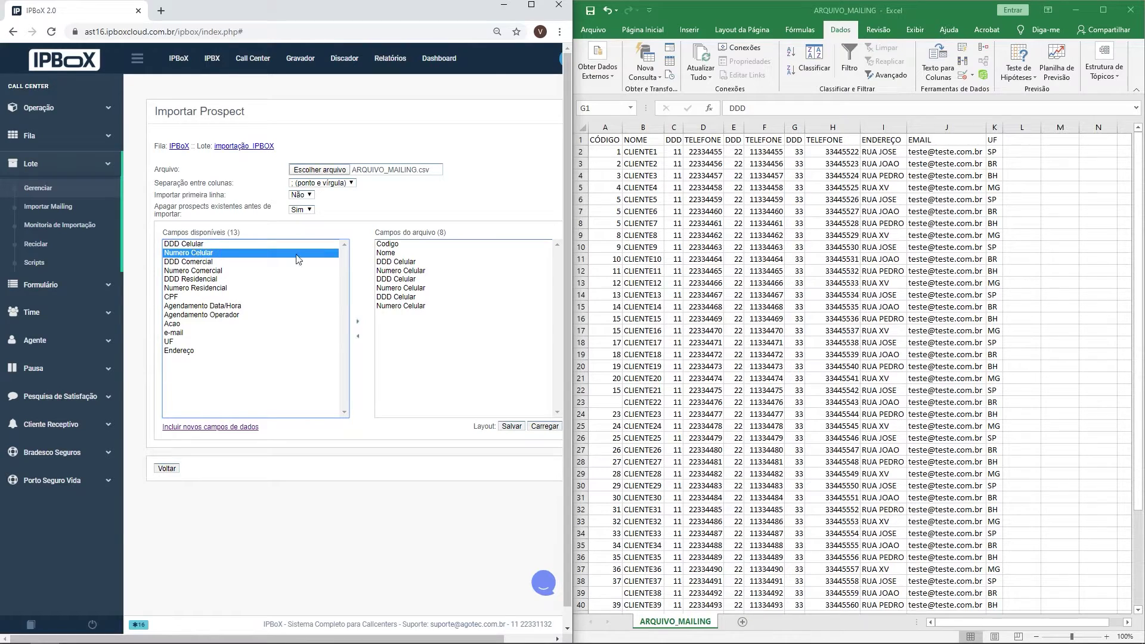
{"action": "left_click", "coordinate": [383, 262]}
{"action": "left_click", "coordinate": [399, 279]}
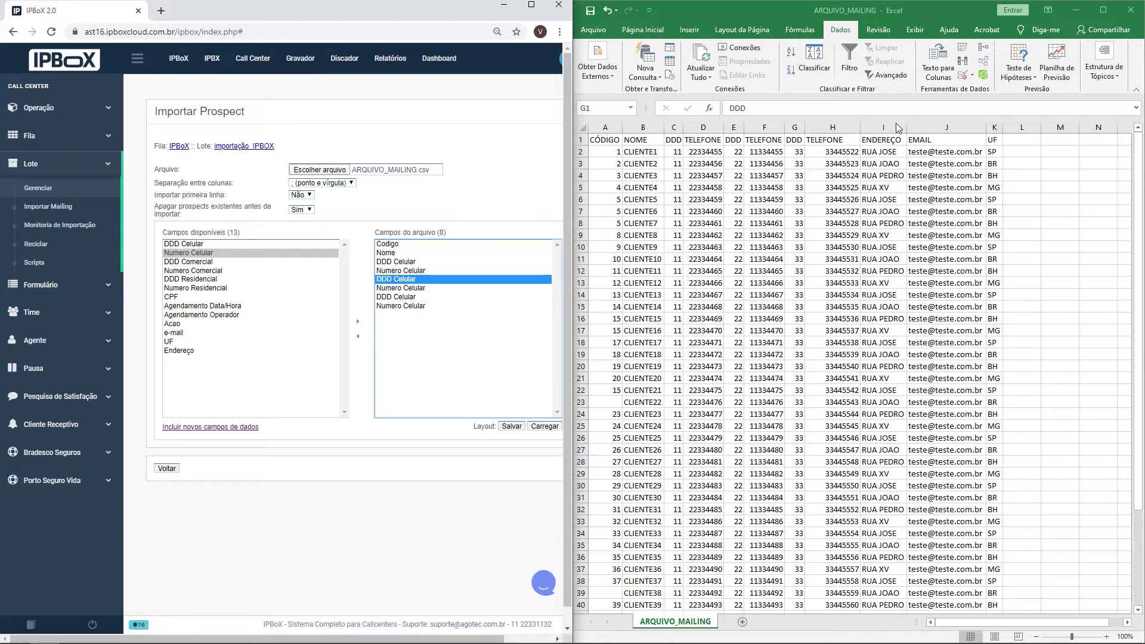
Add Endereço, e-mail and UF after the phone fields to match the spreadsheet's column order, and maximize the IPBoX window.
{"action": "left_click", "coordinate": [896, 122]}
{"action": "double_click", "coordinate": [196, 352]}
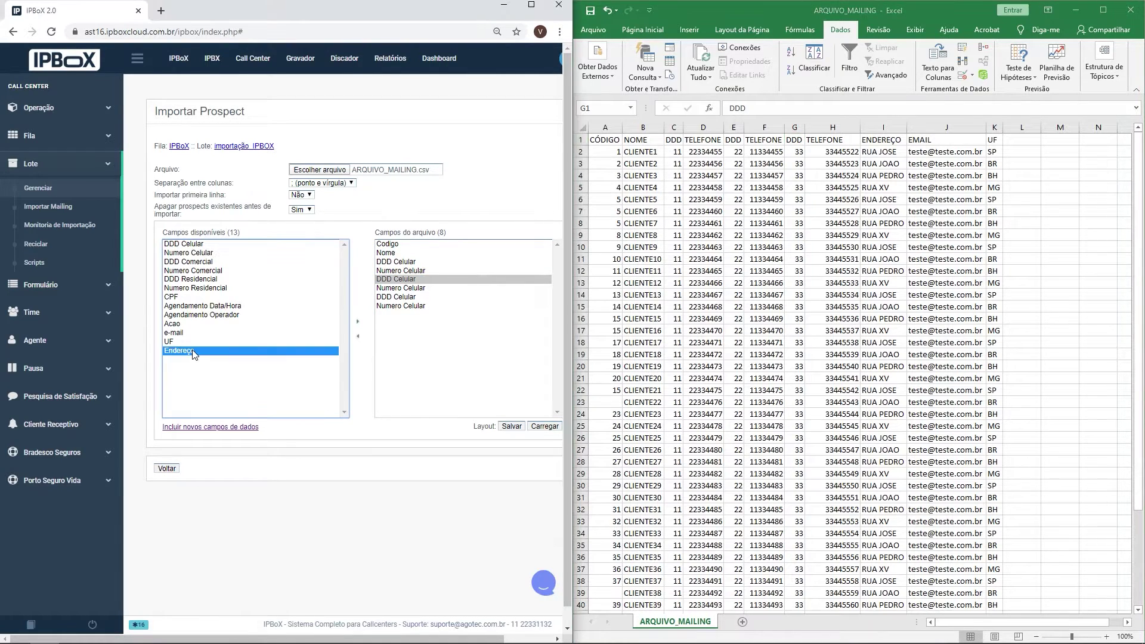
{"action": "left_click", "coordinate": [930, 123]}
{"action": "left_click", "coordinate": [994, 127]}
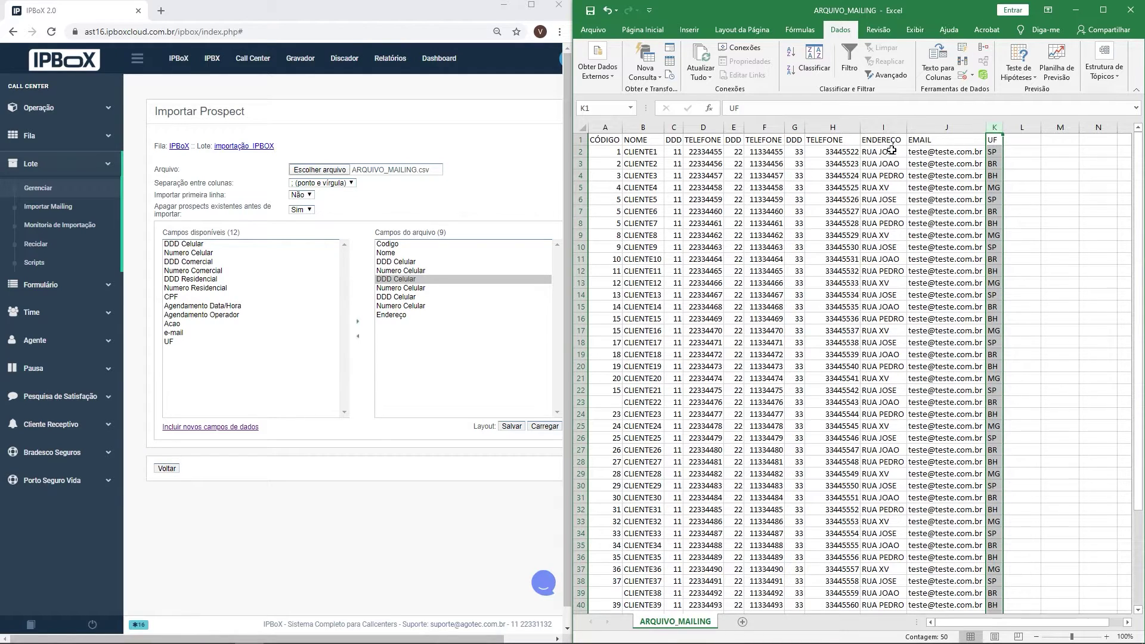
{"action": "double_click", "coordinate": [176, 334]}
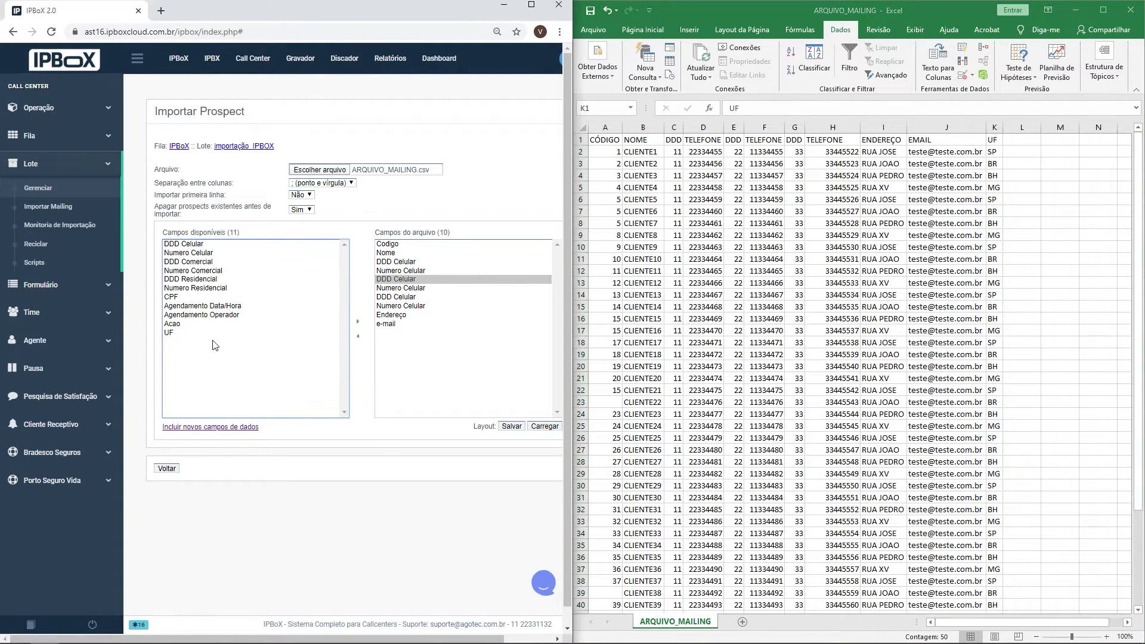
{"action": "double_click", "coordinate": [176, 333]}
{"action": "left_click", "coordinate": [513, 358]}
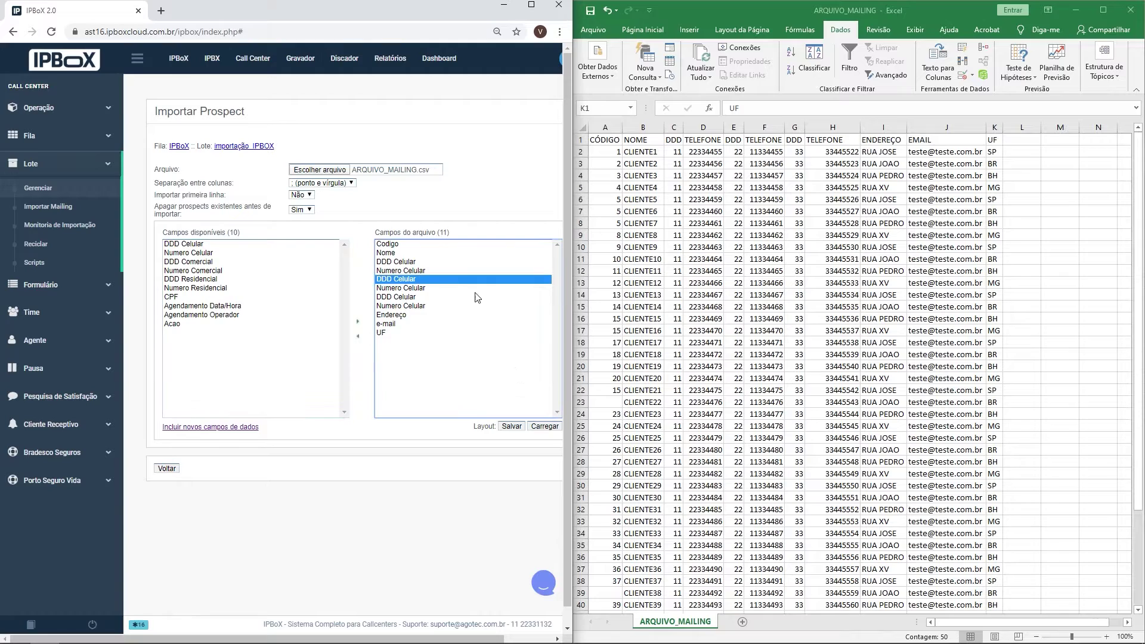
{"action": "left_click", "coordinate": [537, 5]}
{"action": "left_click", "coordinate": [632, 176]}
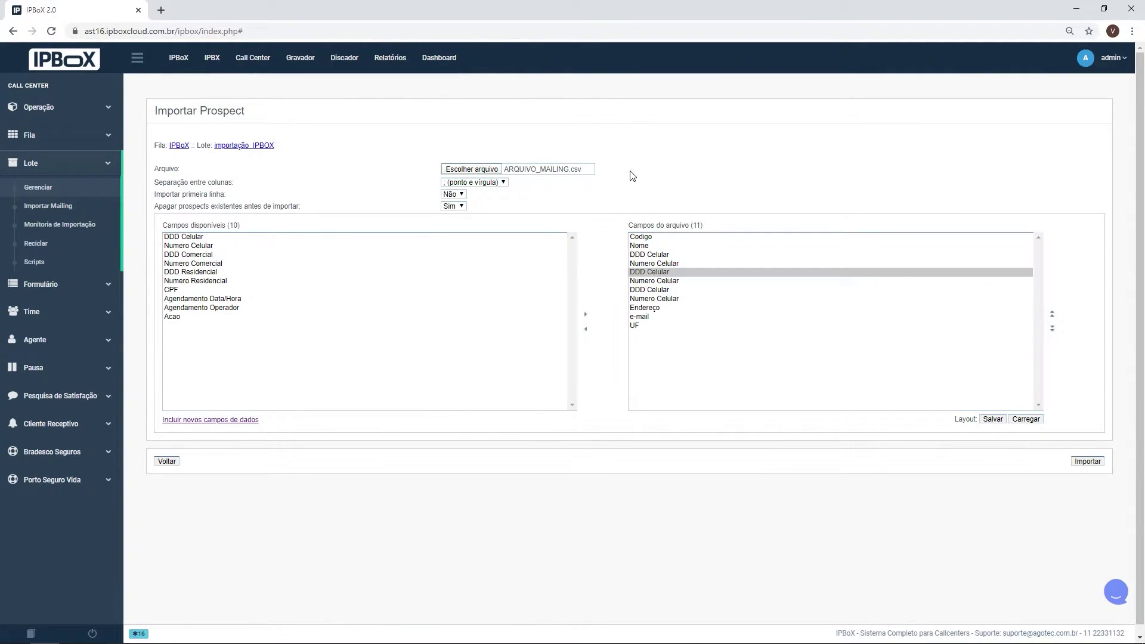
Examine the available Agendamento Data/Hora and Agendamento Operador fields, the mapped file fields and the layout options.
{"action": "left_click", "coordinate": [489, 298]}
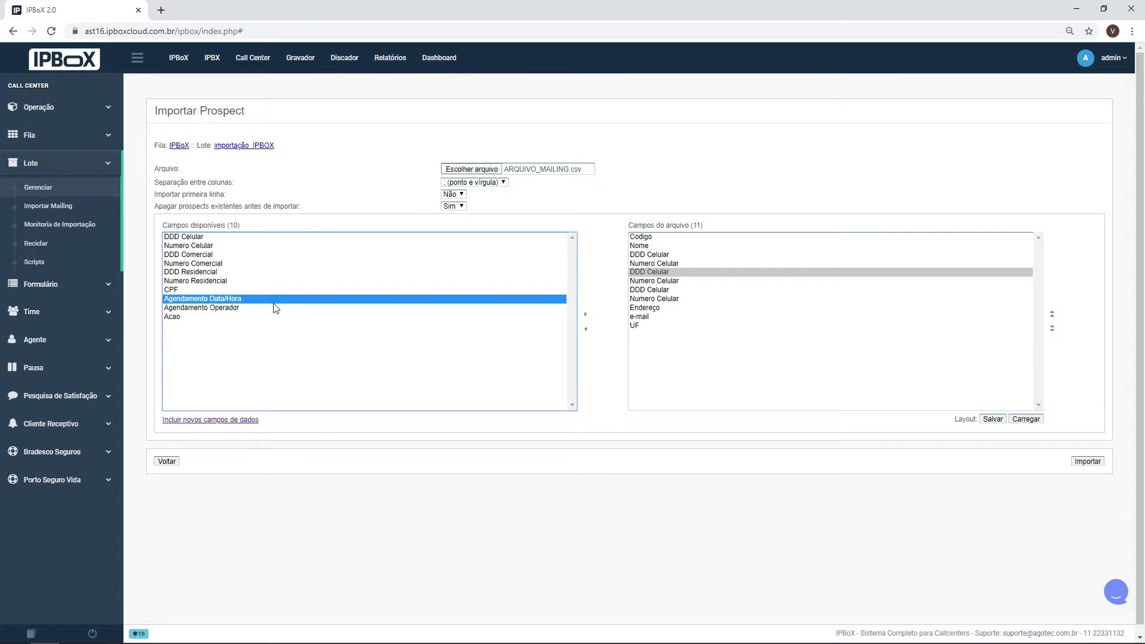
{"action": "left_click", "coordinate": [223, 310]}
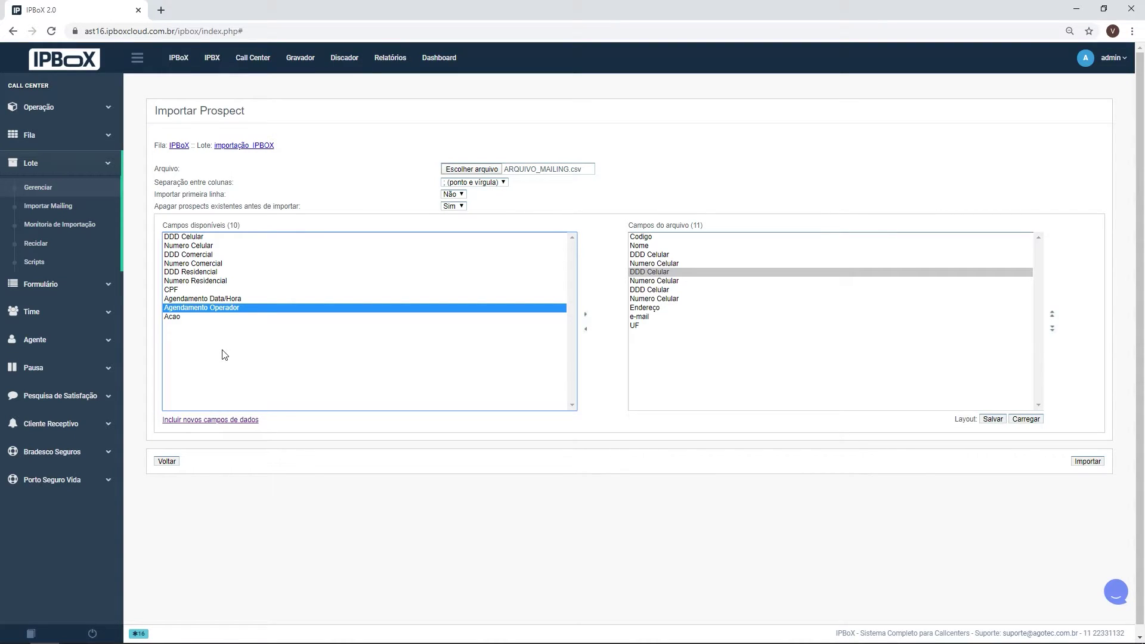
{"action": "double_click", "coordinate": [955, 420]}
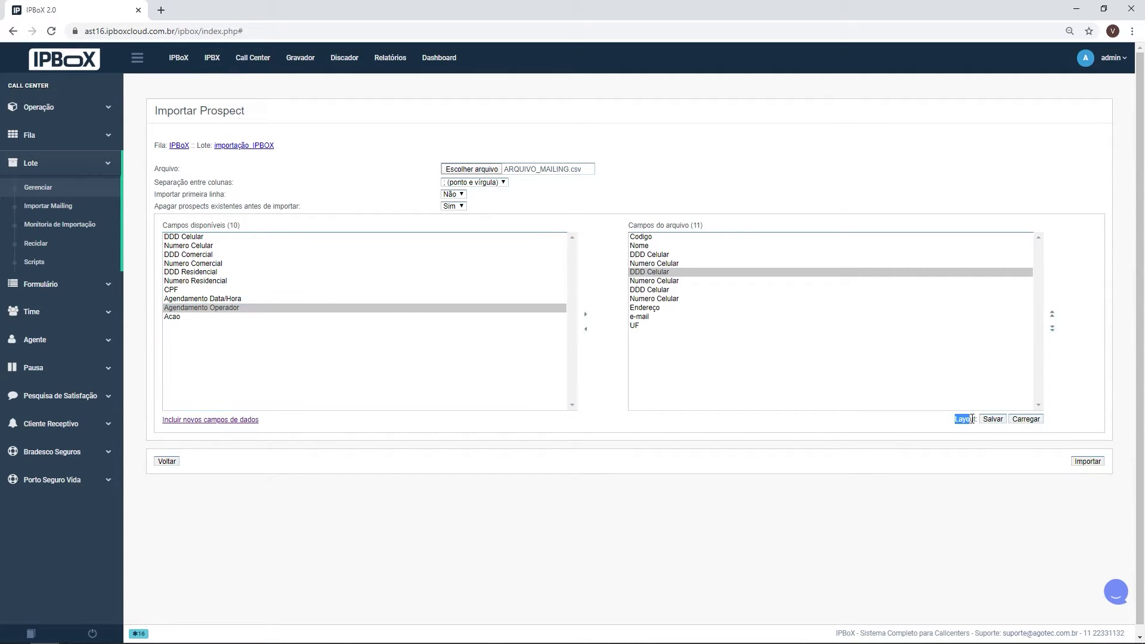
{"action": "left_click", "coordinate": [826, 380]}
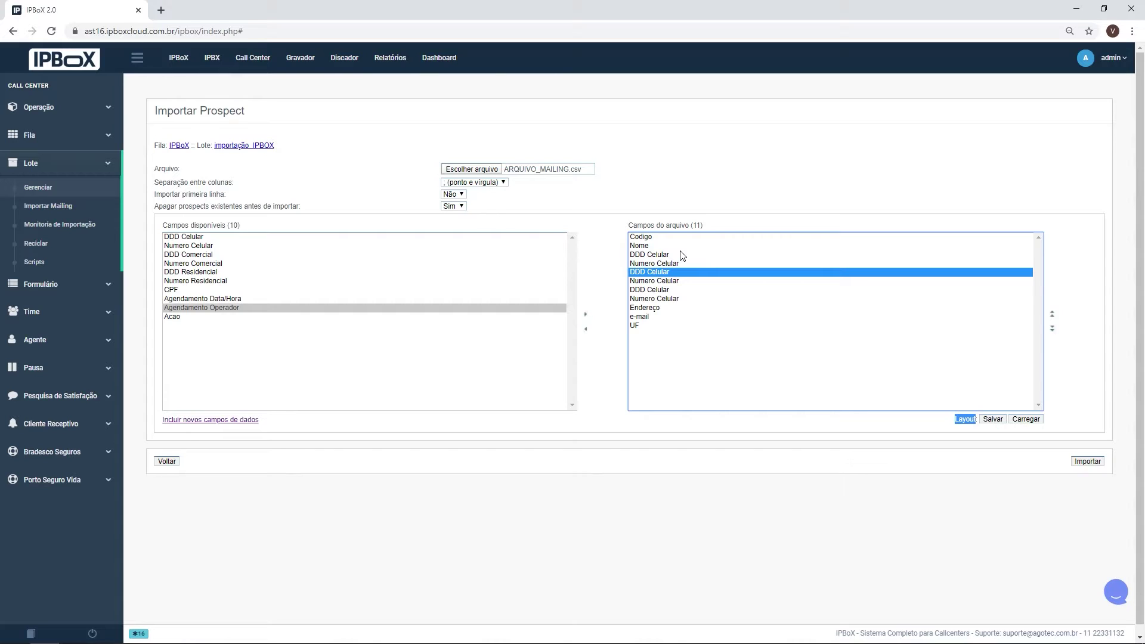
{"action": "left_click", "coordinate": [667, 246]}
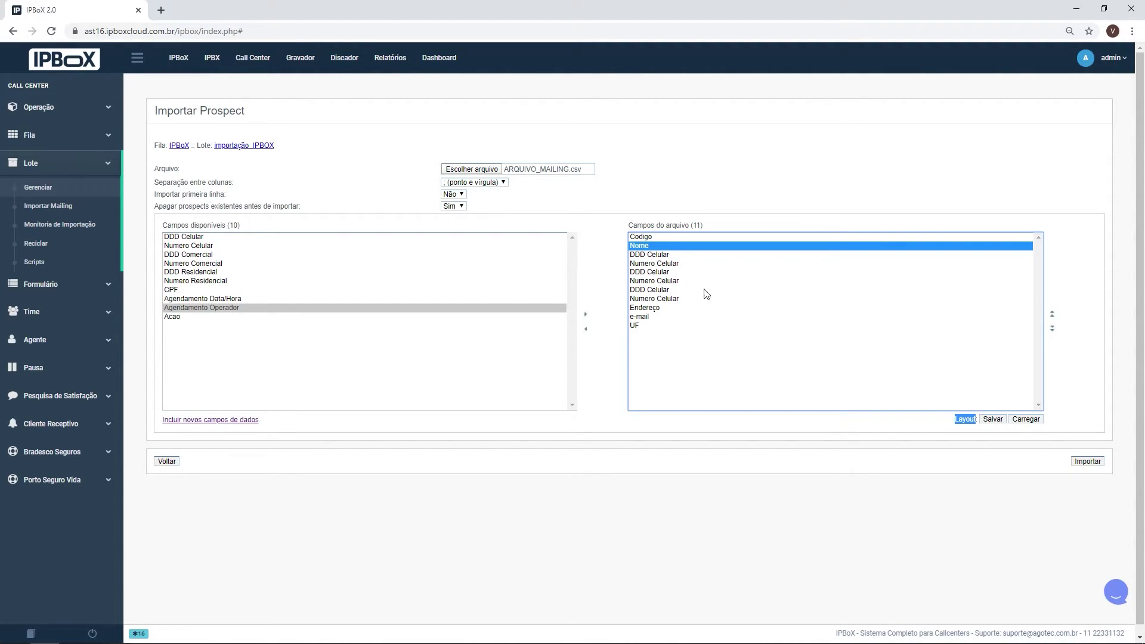
{"action": "left_click", "coordinate": [965, 419]}
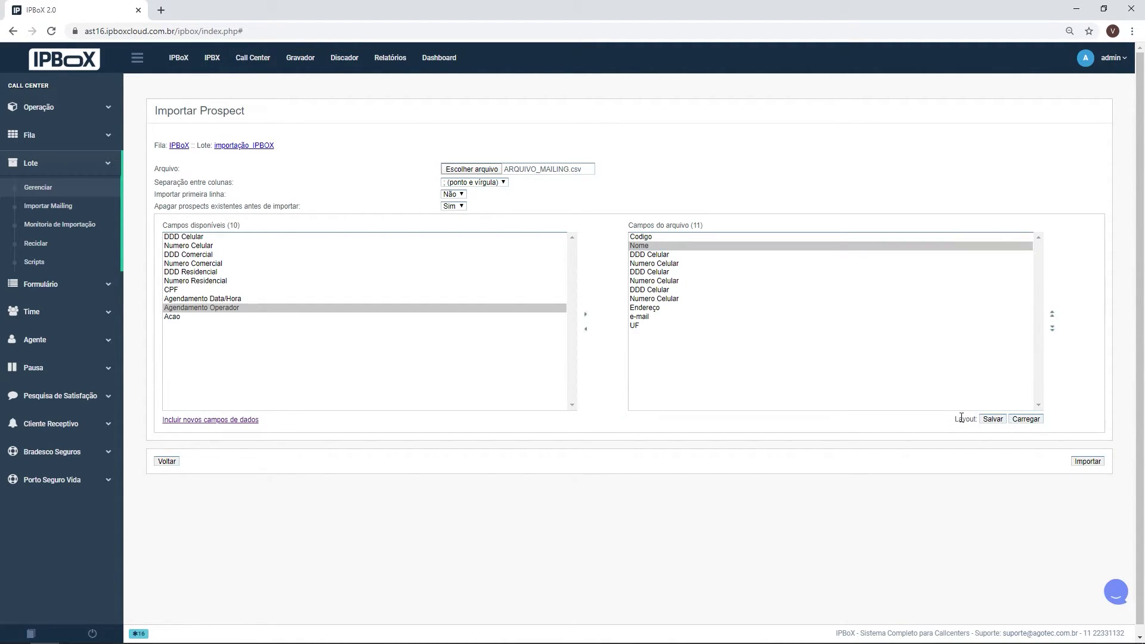
Save the current column mapping as a layout named "layout padrão".
{"action": "left_click", "coordinate": [993, 419]}
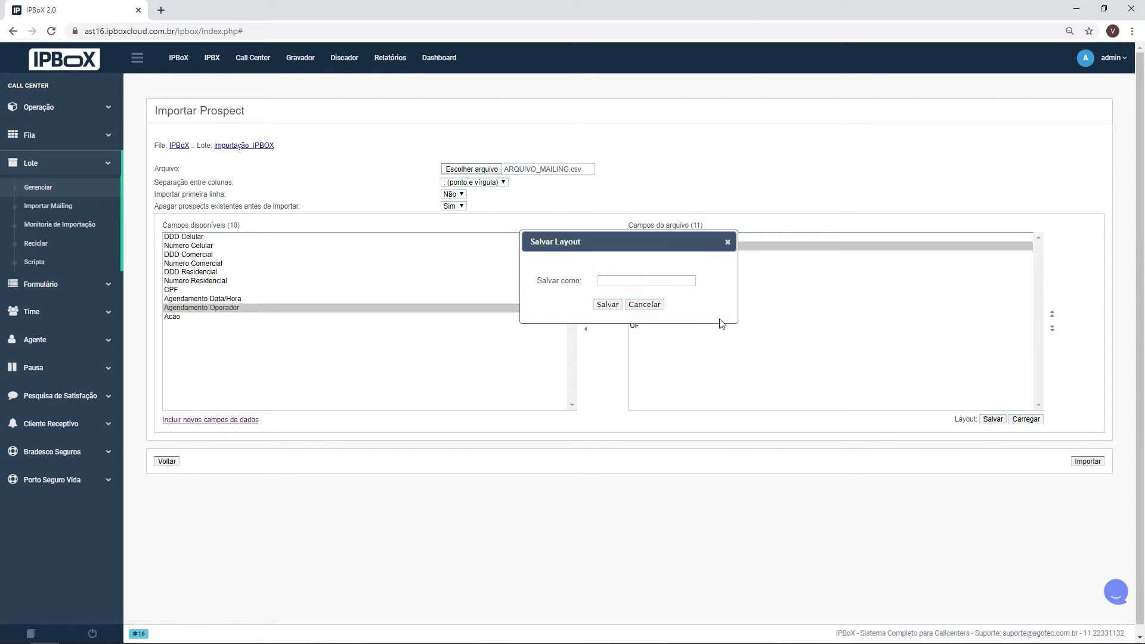
{"action": "left_click", "coordinate": [626, 280]}
{"action": "type", "text": "IAYOU"}
{"action": "key", "text": "BackSpace"}
{"action": "key", "text": "BackSpace"}
{"action": "type", "text": "ou"}
{"action": "type", "text": "out"}
{"action": "type", "text": " padr~]ao"}
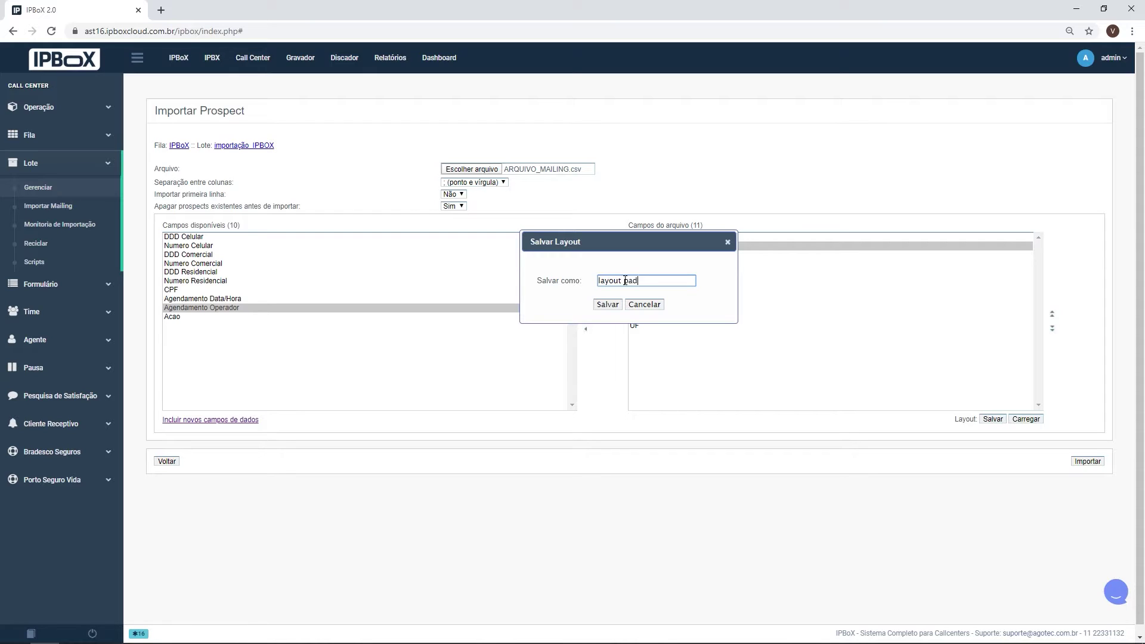
{"action": "key", "text": "BackSpace"}
{"action": "key", "text": "BackSpace"}
{"action": "key", "text": "BackSpace"}
{"action": "key", "text": "BackSpace"}
{"action": "type", "text": "ão"}
{"action": "left_click", "coordinate": [613, 307]}
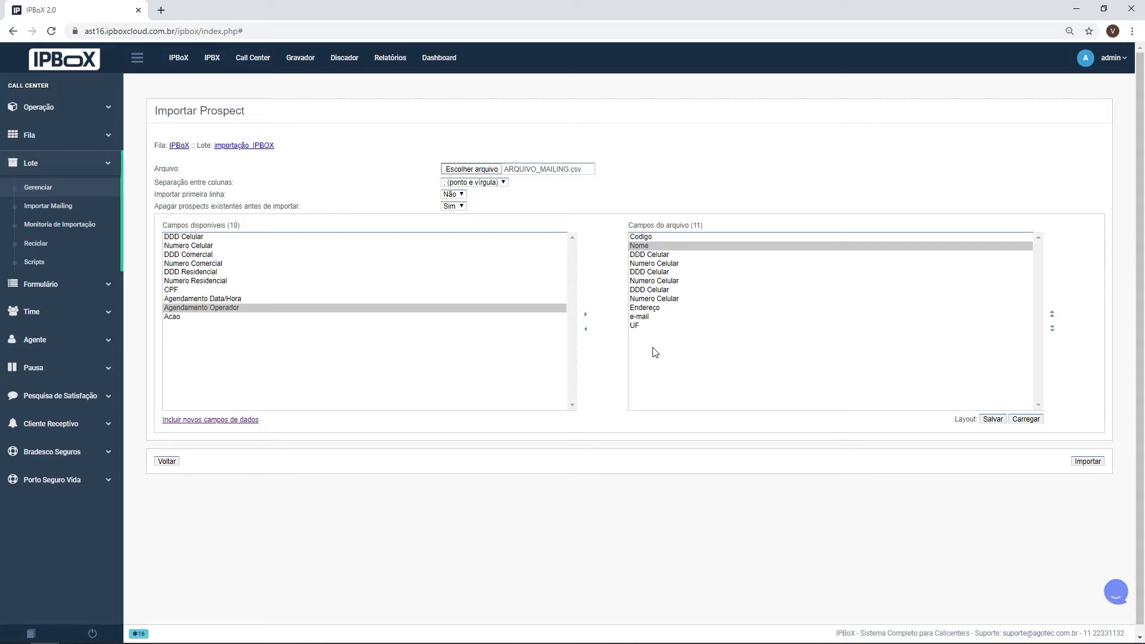
Load the saved "layout padrão" layout into the file fields.
{"action": "left_click", "coordinate": [1031, 421]}
{"action": "left_click", "coordinate": [638, 280]}
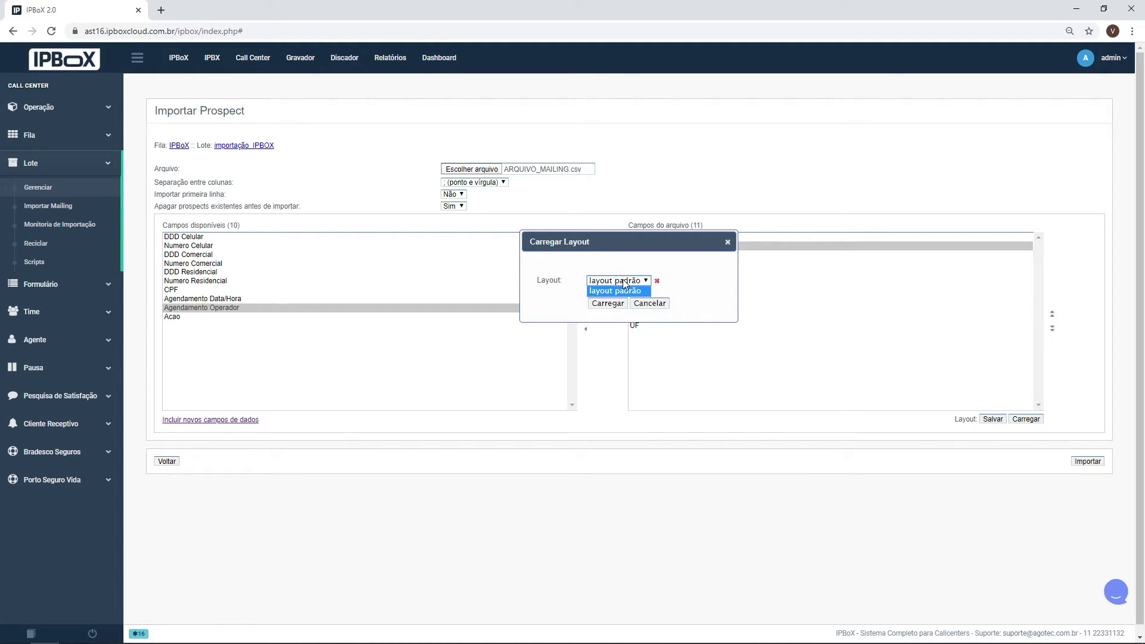
{"action": "left_click", "coordinate": [630, 291]}
{"action": "left_click", "coordinate": [610, 285]}
{"action": "left_click", "coordinate": [610, 290]}
{"action": "left_click", "coordinate": [609, 304]}
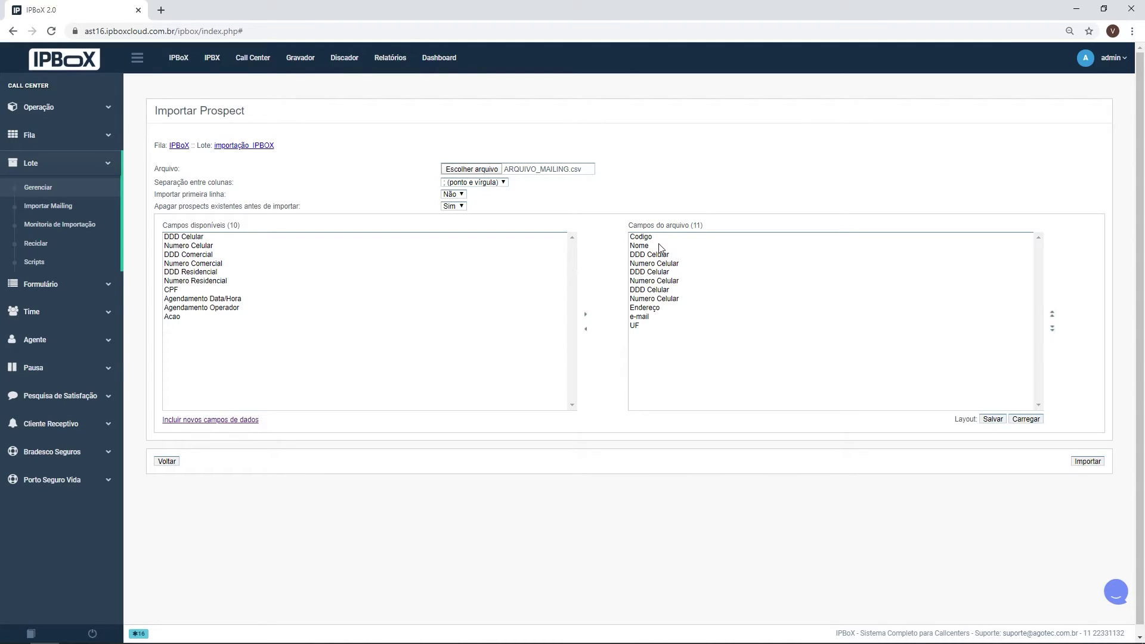
{"action": "left_click", "coordinate": [782, 340]}
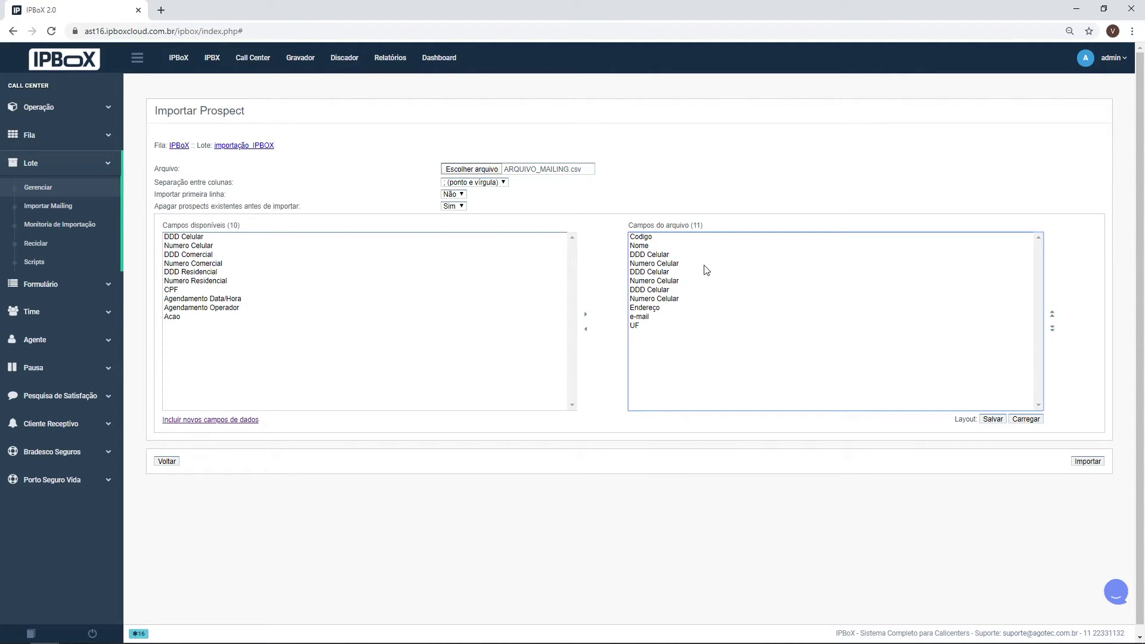
Import ARQUIVO_MAILING.csv into the batch with the mapped fields and proceed to the import queue.
{"action": "left_click", "coordinate": [1088, 462]}
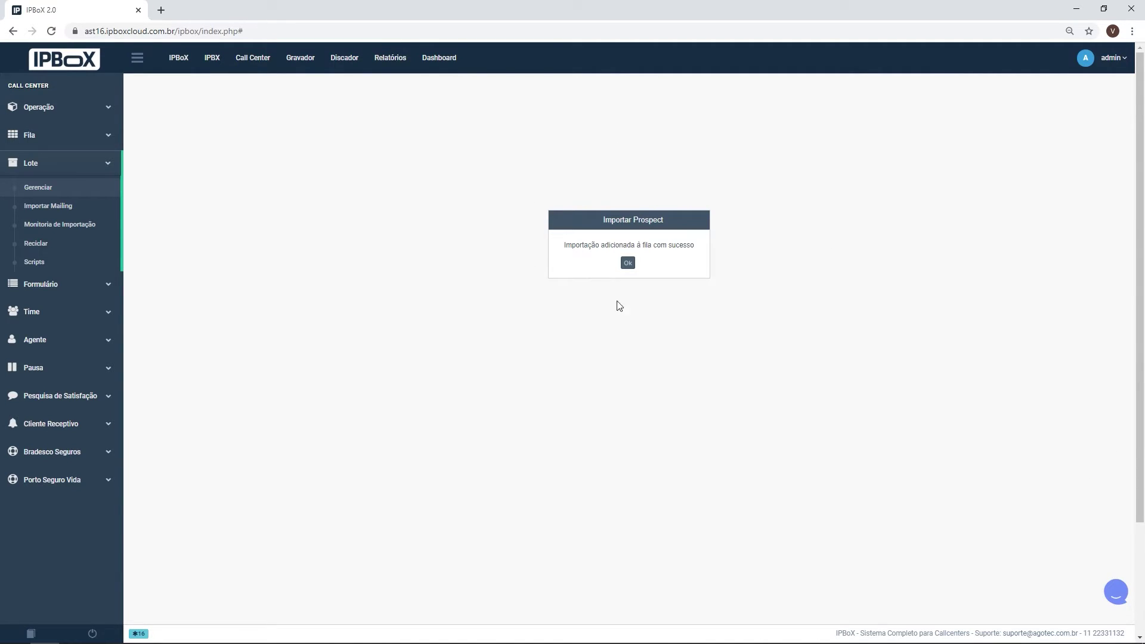
{"action": "left_click", "coordinate": [628, 262]}
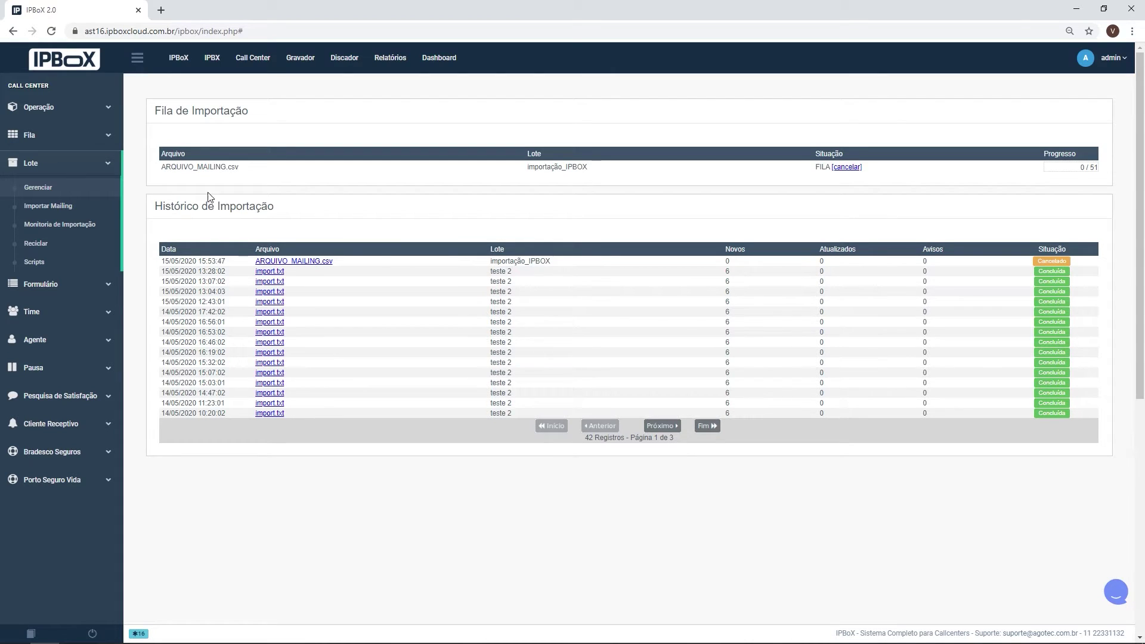
{"action": "double_click", "coordinate": [18, 167]}
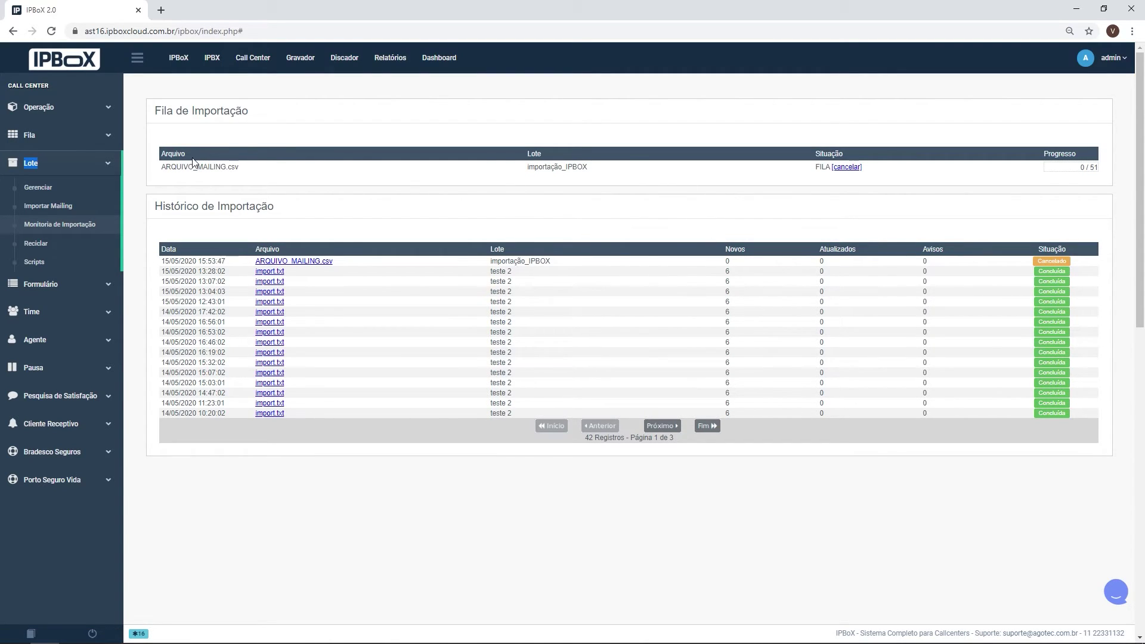
Examine the file and batch entries in the import queue and the import history section.
{"action": "double_click", "coordinate": [173, 154]}
{"action": "left_click", "coordinate": [343, 166]}
{"action": "double_click", "coordinate": [185, 168]}
{"action": "left_click", "coordinate": [387, 178]}
{"action": "double_click", "coordinate": [533, 167]}
{"action": "left_click", "coordinate": [639, 177]}
{"action": "left_click_drag", "start_coordinate": [155, 208], "coordinate": [276, 219]}
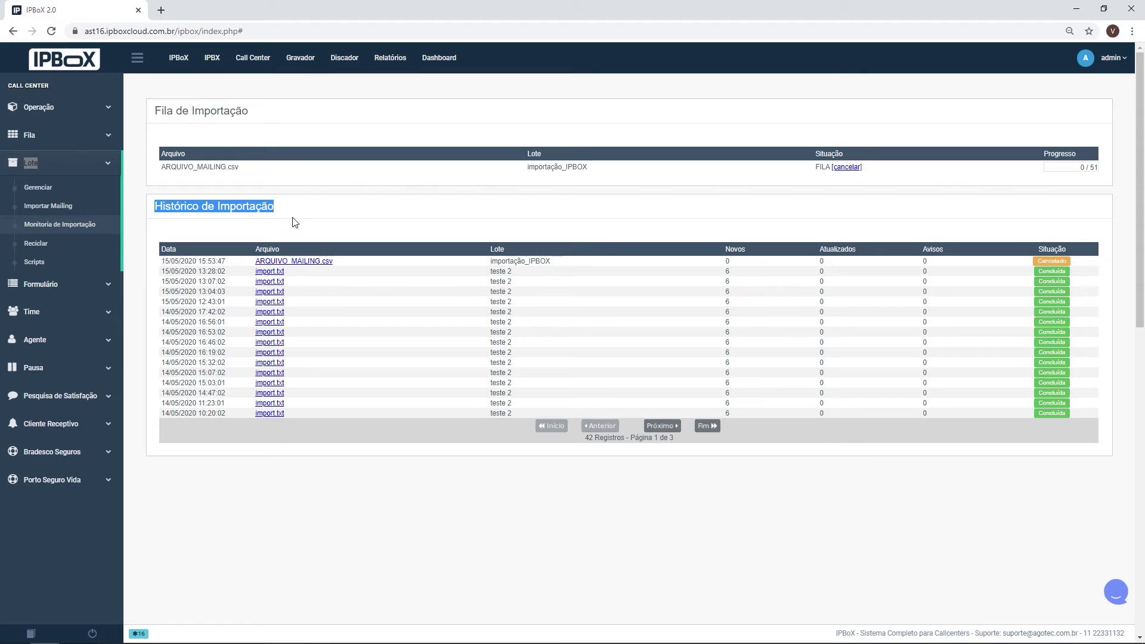
{"action": "left_click", "coordinate": [296, 224]}
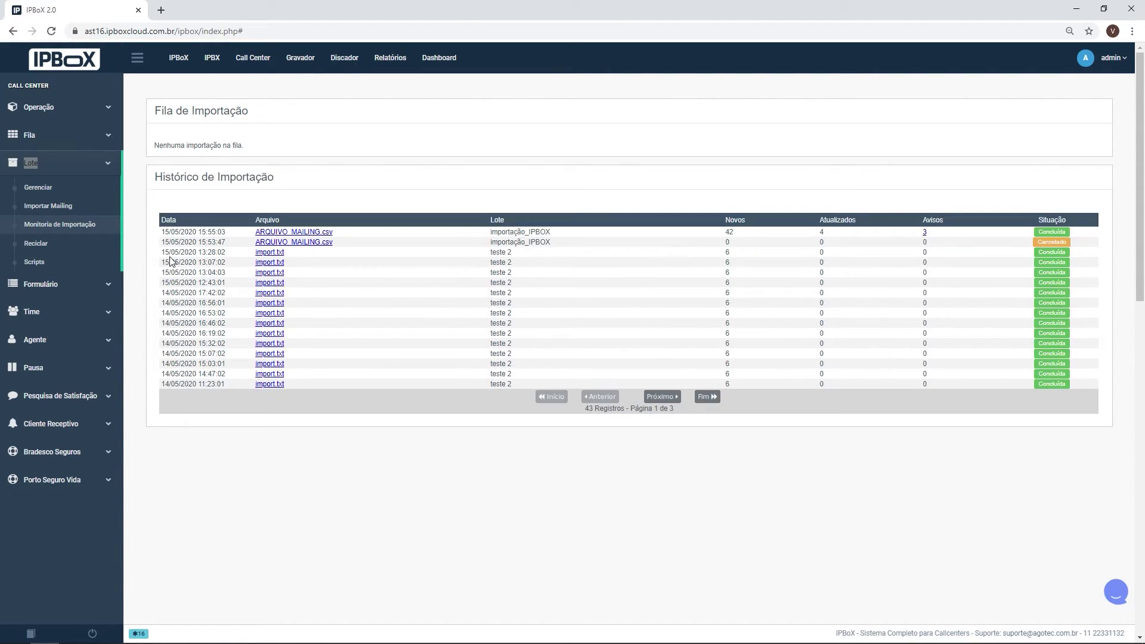
Download the imported file from the newest importação_IPBOX history entry and examine that entry's batch, new, updated and warning columns.
{"action": "left_click_drag", "start_coordinate": [258, 219], "coordinate": [285, 223]}
{"action": "left_click", "coordinate": [322, 234]}
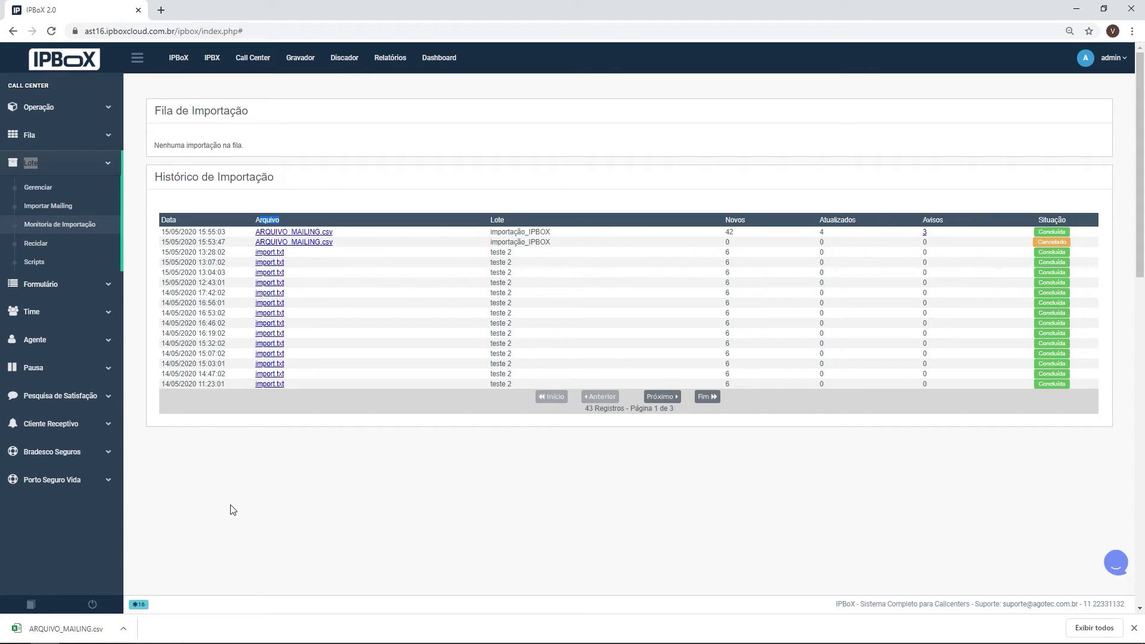
{"action": "left_click_drag", "start_coordinate": [491, 232], "coordinate": [531, 232]}
{"action": "left_click_drag", "start_coordinate": [531, 231], "coordinate": [745, 231]}
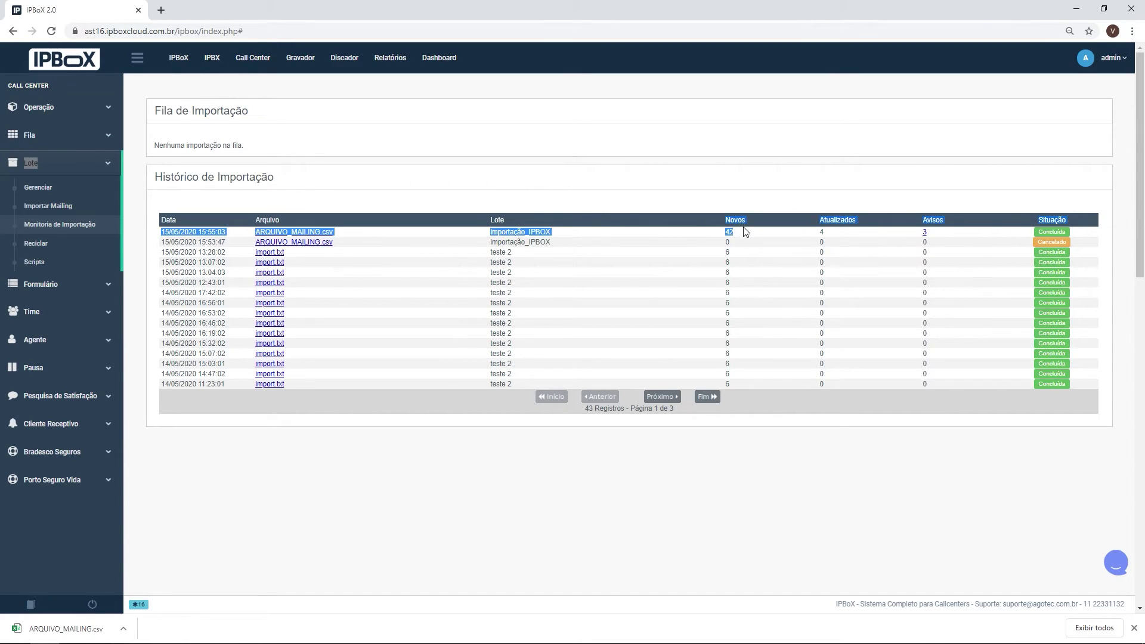
{"action": "left_click", "coordinate": [826, 232]}
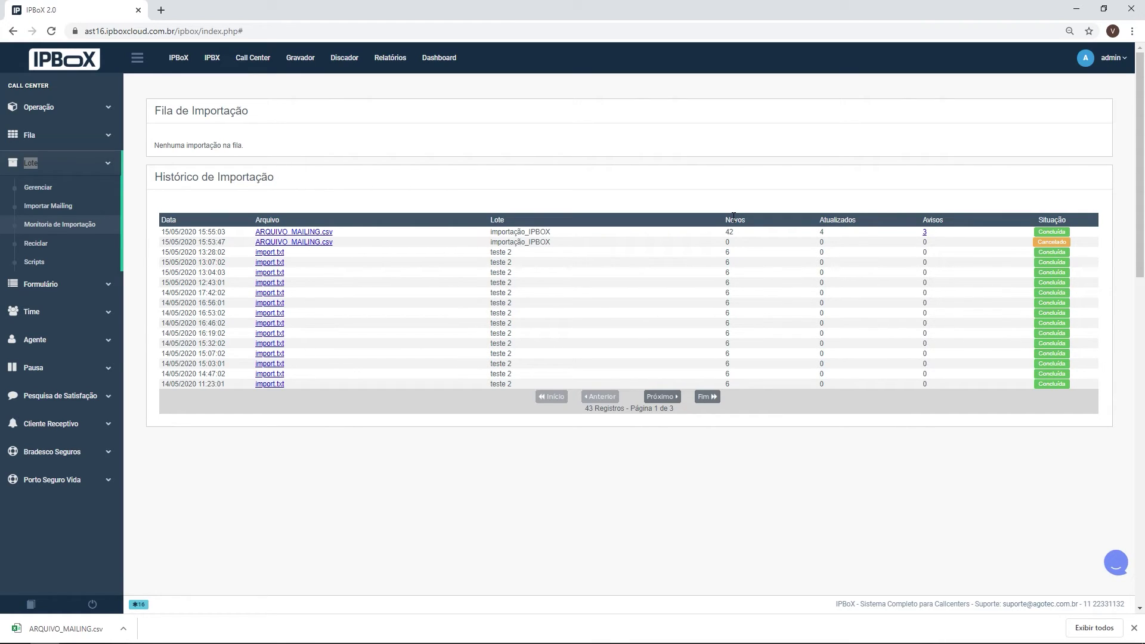
{"action": "double_click", "coordinate": [730, 233]}
{"action": "left_click_drag", "start_coordinate": [925, 219], "coordinate": [952, 222]}
Open the warnings report of the newest ARQUIVO_MAILING.csv import and read the reported lines.
{"action": "left_click", "coordinate": [925, 235]}
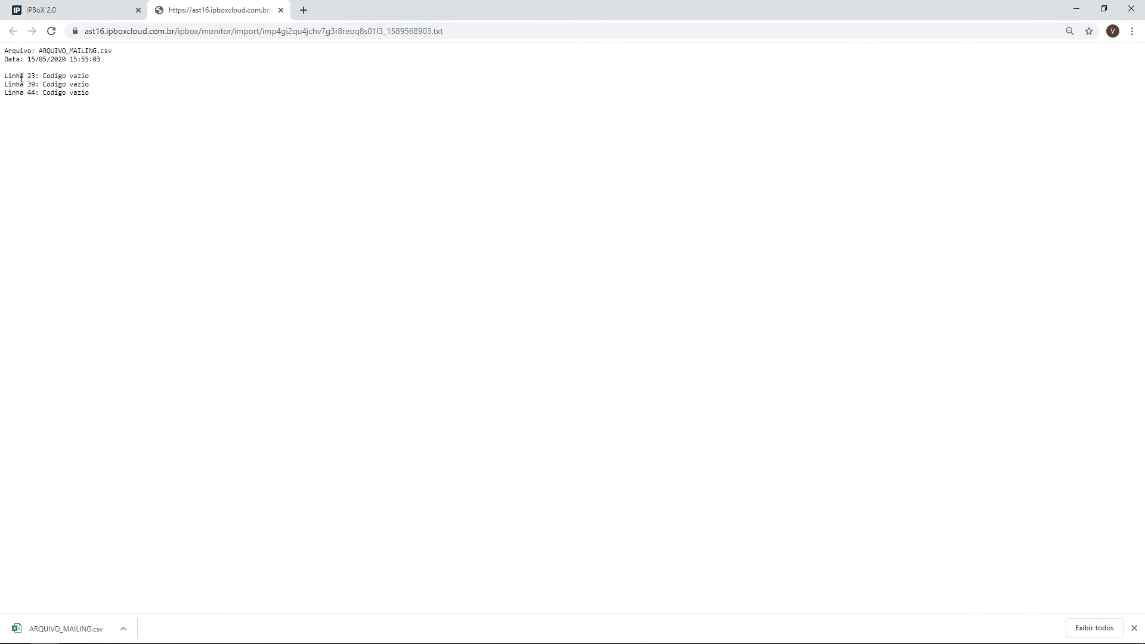
{"action": "left_click_drag", "start_coordinate": [7, 75], "coordinate": [23, 74]}
{"action": "left_click", "coordinate": [30, 74]}
{"action": "left_click_drag", "start_coordinate": [10, 75], "coordinate": [90, 77]}
{"action": "left_click_drag", "start_coordinate": [8, 84], "coordinate": [43, 94]}
{"action": "left_click", "coordinate": [31, 94]}
Switch to the ARQUIVO_MAILING spreadsheet in Excel and check the CÓDIGO cells in rows 23, 39 and 44 against the warnings report.
{"action": "mouse_move", "coordinate": [297, 633]}
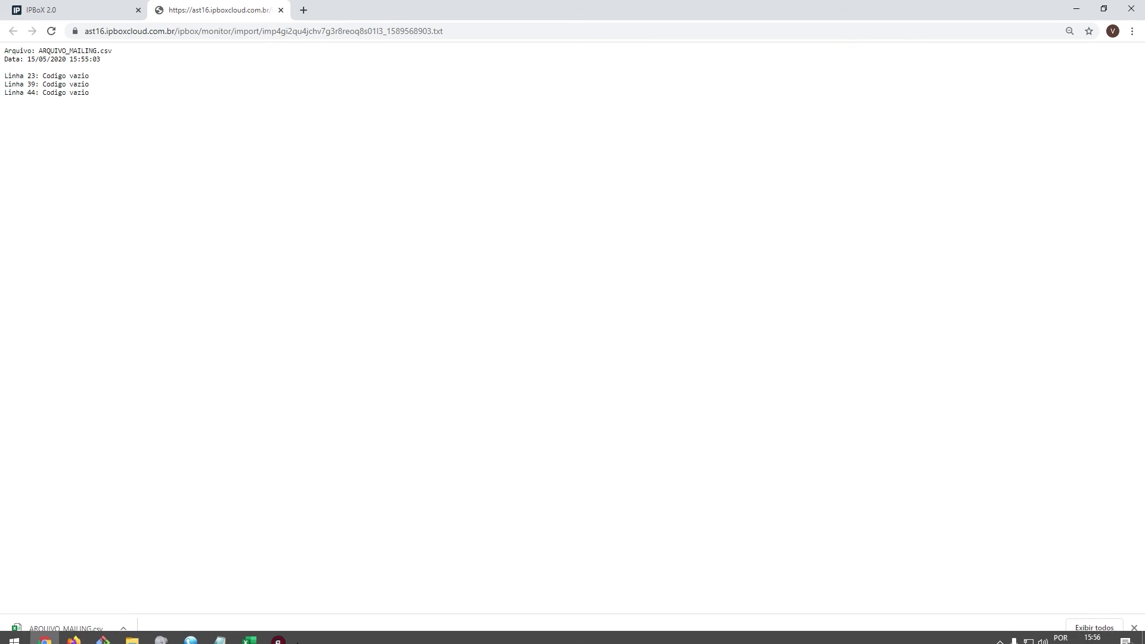
{"action": "left_click", "coordinate": [253, 637]}
{"action": "left_click", "coordinate": [628, 458]}
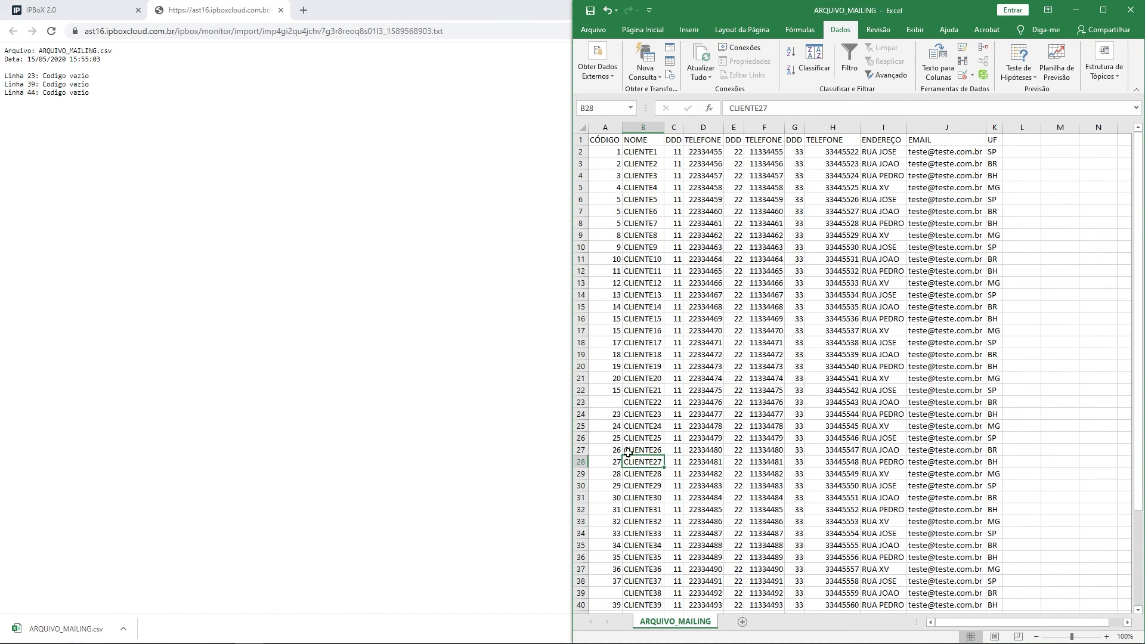
{"action": "left_click", "coordinate": [603, 403]}
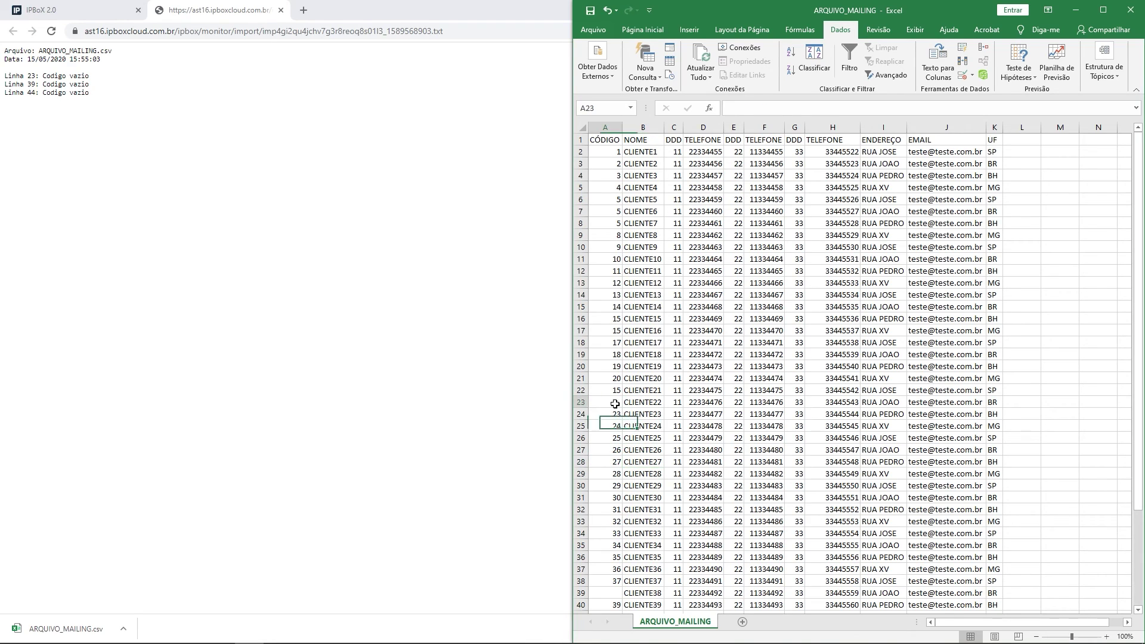
{"action": "scroll", "coordinate": [630, 491], "scroll_direction": "down", "scroll_amount": 1}
{"action": "scroll", "coordinate": [630, 490], "scroll_direction": "down", "scroll_amount": 3}
{"action": "left_click", "coordinate": [591, 449]}
{"action": "left_click", "coordinate": [615, 508]}
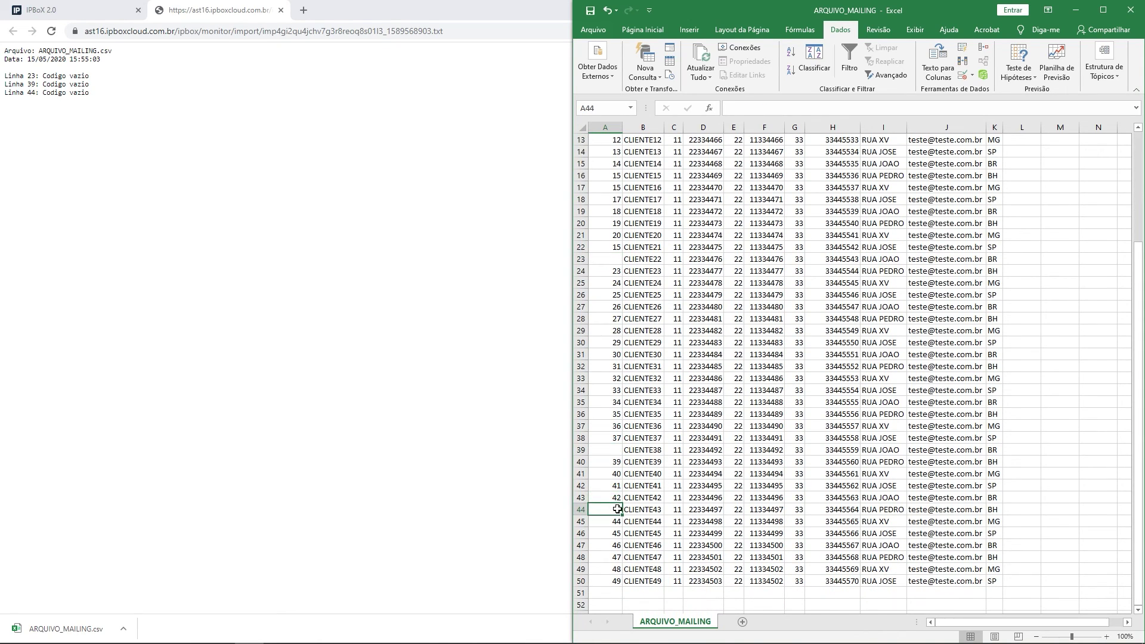